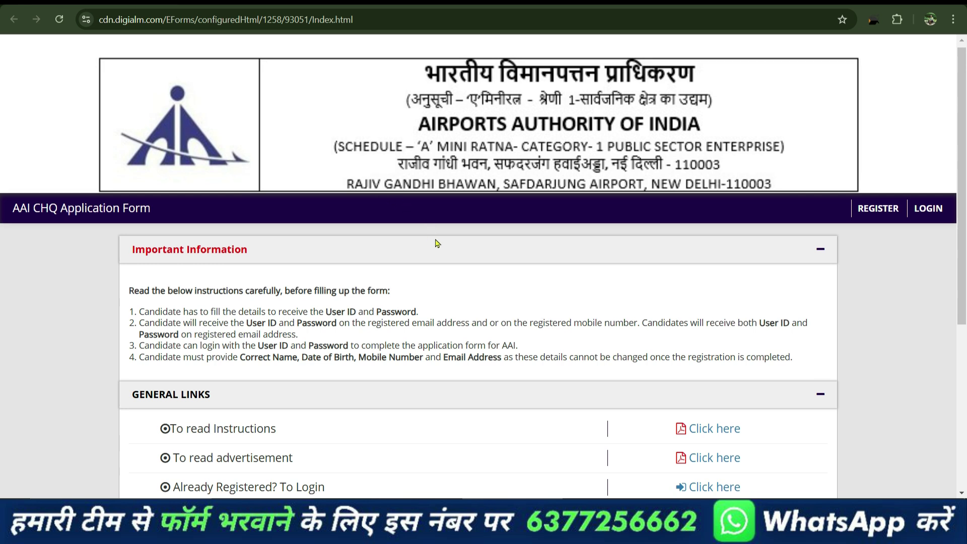
Step: Review the general links and the application start and last dates on the AAI CHQ Application Form page
{"action": "scroll", "coordinate": [436, 242], "scroll_direction": "down", "scroll_amount": 3}
{"action": "scroll", "coordinate": [450, 291], "scroll_direction": "down", "scroll_amount": 2}
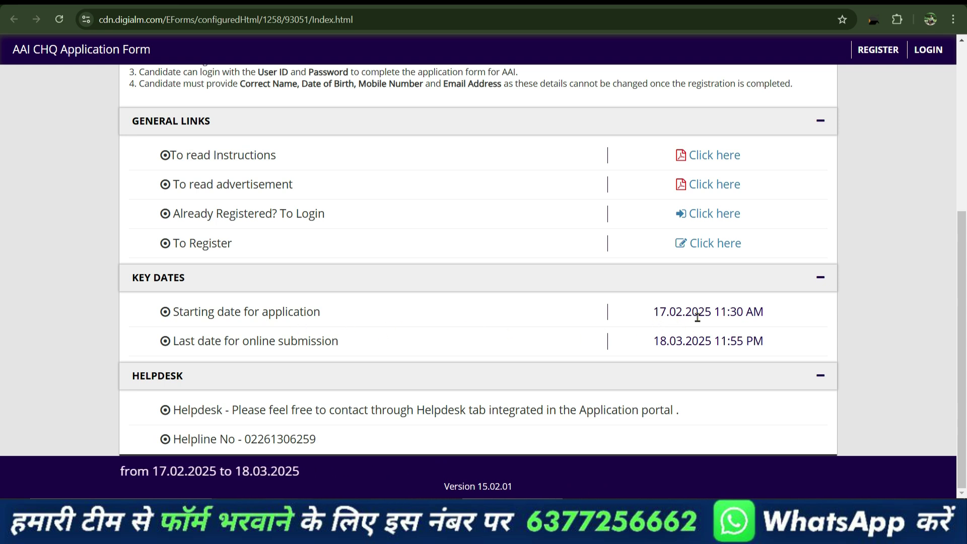
{"action": "left_click_drag", "start_coordinate": [654, 316], "coordinate": [710, 347]}
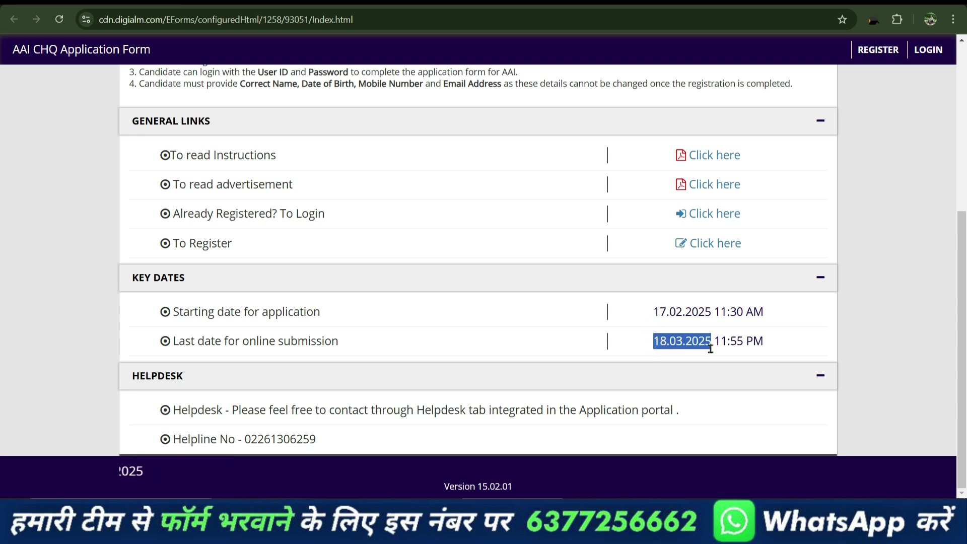
{"action": "left_click", "coordinate": [813, 343]}
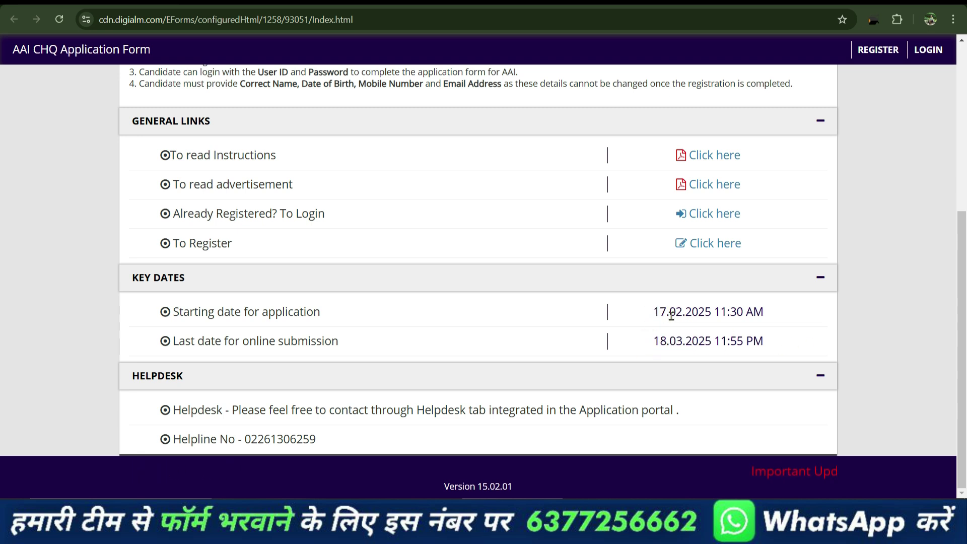
{"action": "scroll", "coordinate": [598, 309], "scroll_direction": "up", "scroll_amount": 3}
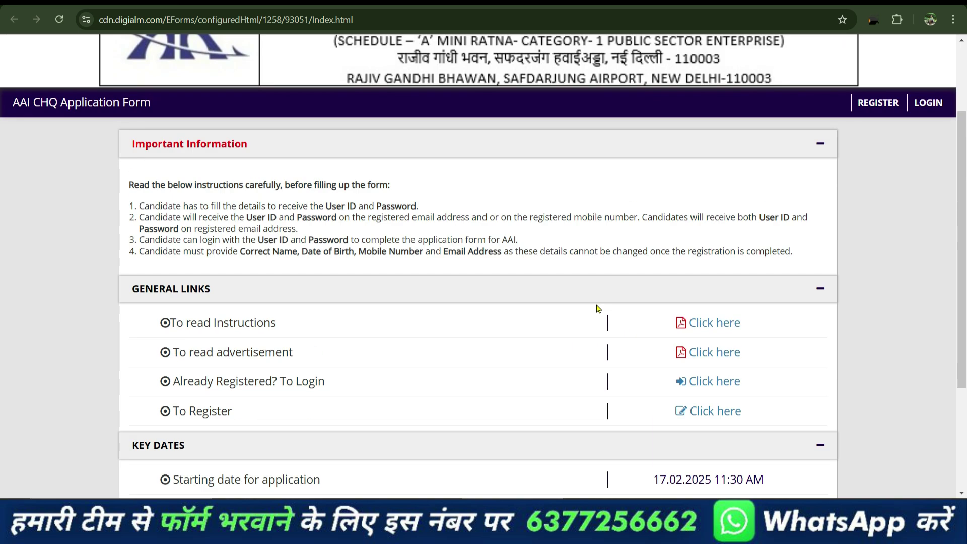
{"action": "scroll", "coordinate": [539, 280], "scroll_direction": "up", "scroll_amount": 2}
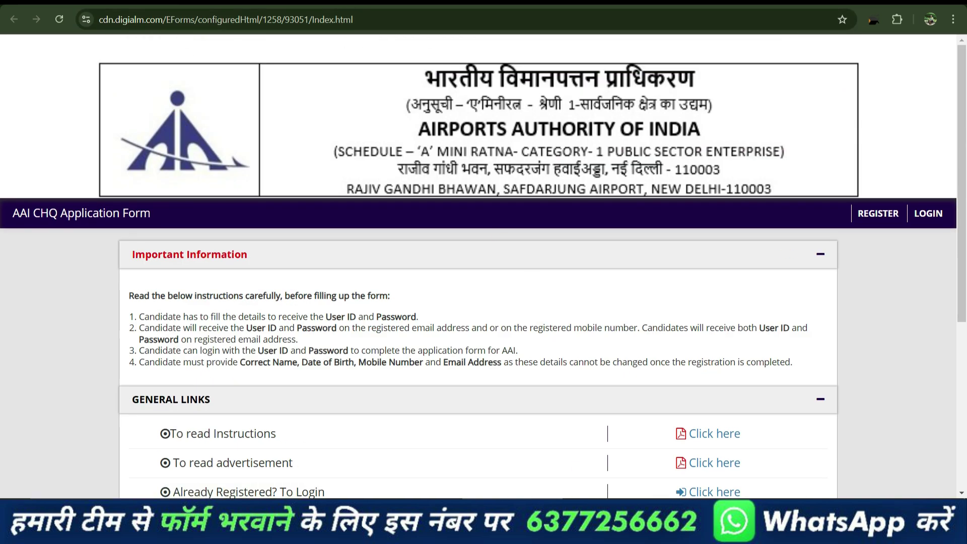
Step: Open formdekho.com in a new browser tab and open its AAI Junior Executive Online 2025 job post
{"action": "key", "text": "ctrl+t"}
{"action": "left_click", "coordinate": [350, 25]}
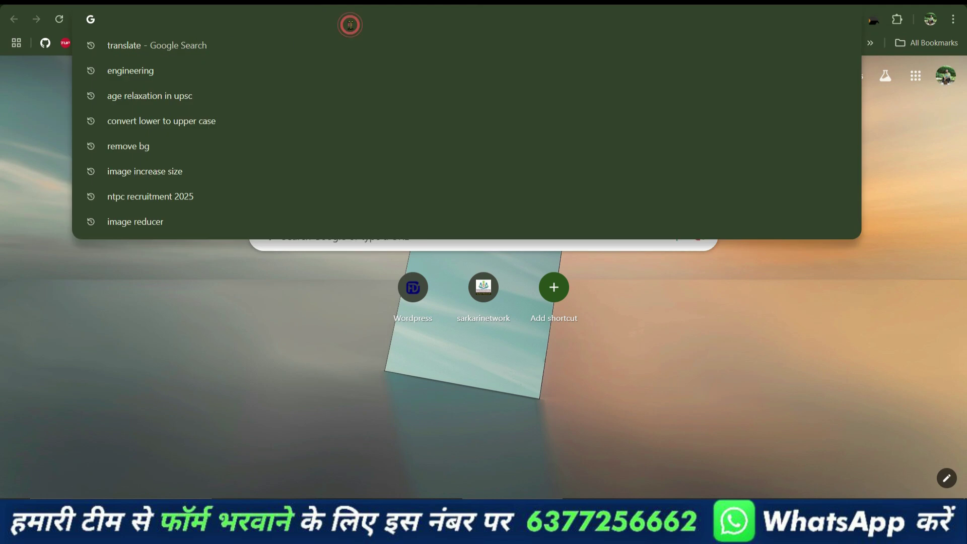
{"action": "type", "text": "formdekho.com"}
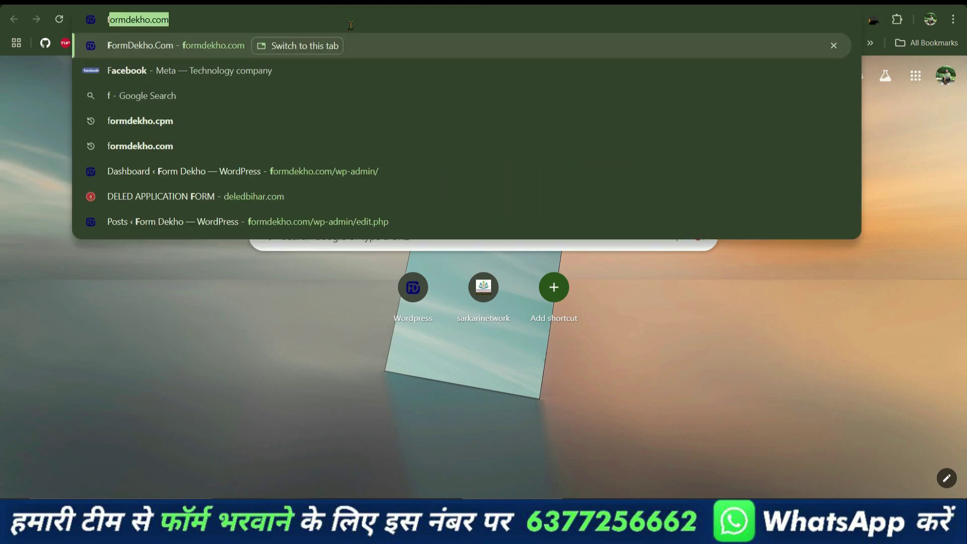
{"action": "key", "text": "Return"}
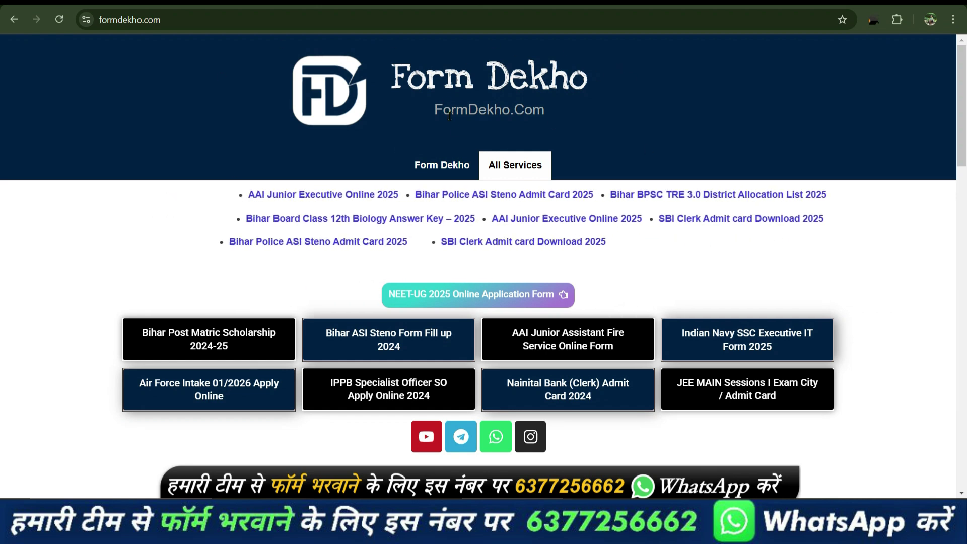
{"action": "scroll", "coordinate": [469, 151], "scroll_direction": "down", "scroll_amount": 6}
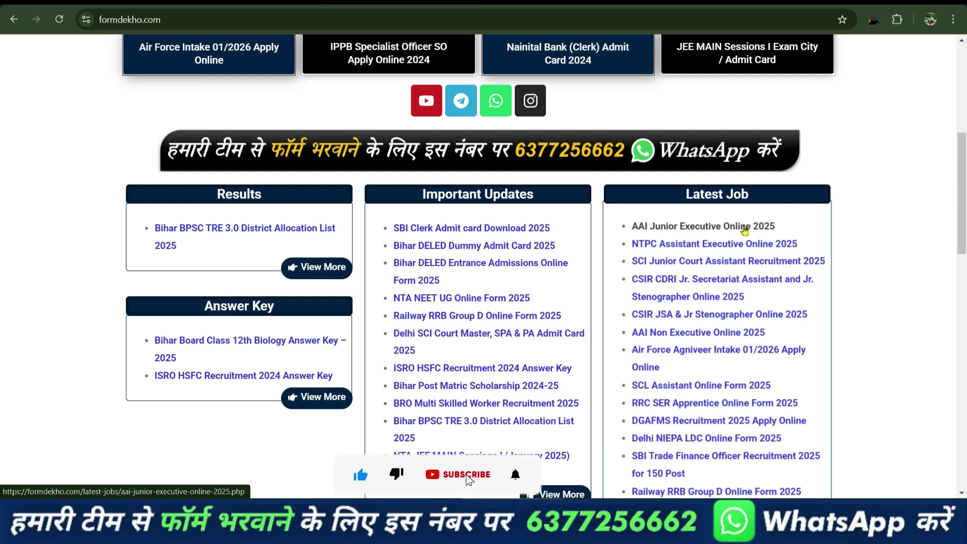
{"action": "left_click", "coordinate": [744, 228]}
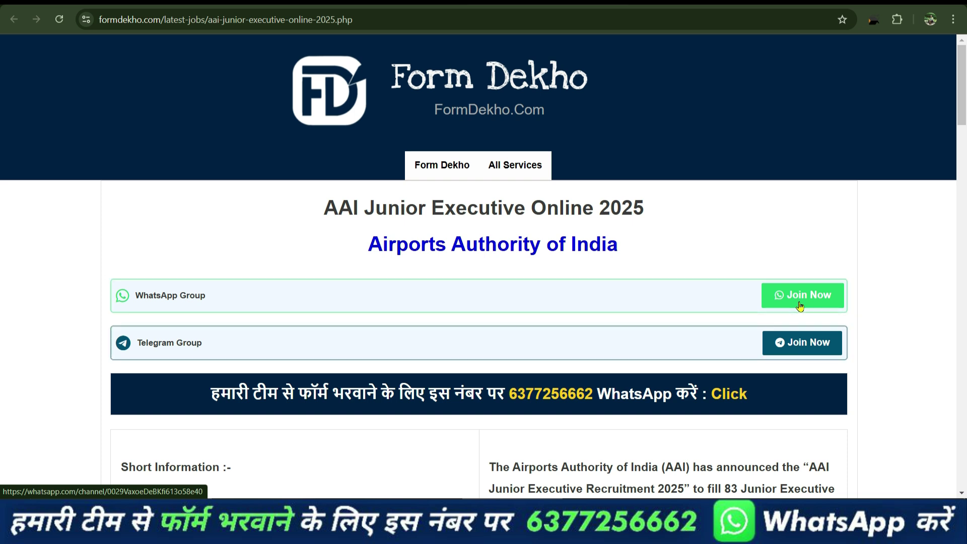
Step: Review the short information, important dates and application fees in the AAI Junior Executive post
{"action": "scroll", "coordinate": [799, 305], "scroll_direction": "down", "scroll_amount": 6}
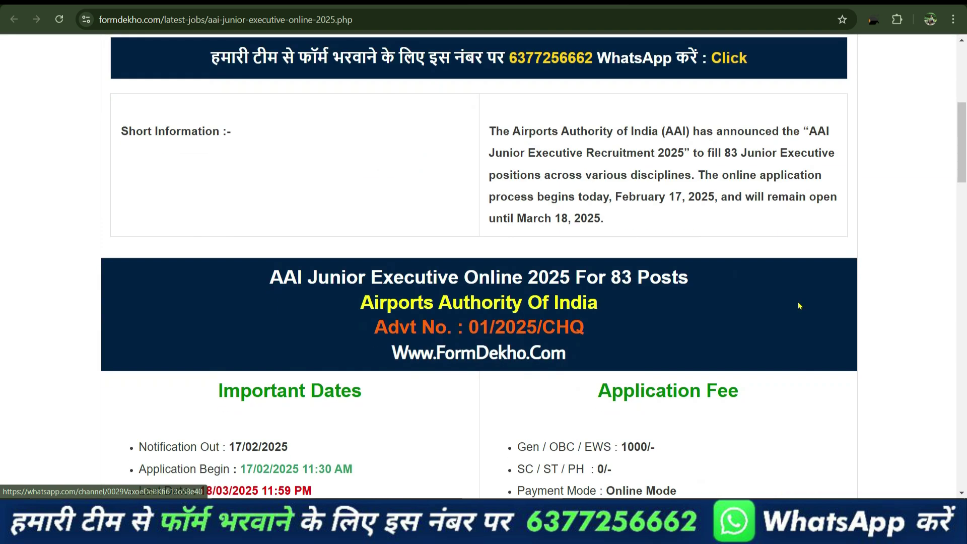
{"action": "scroll", "coordinate": [562, 178], "scroll_direction": "up", "scroll_amount": 3}
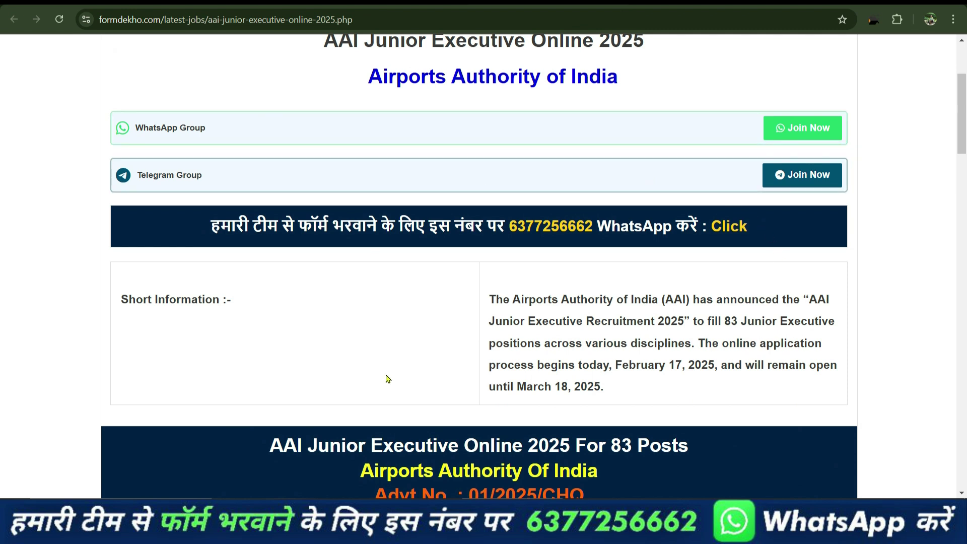
{"action": "scroll", "coordinate": [385, 379], "scroll_direction": "down", "scroll_amount": 3}
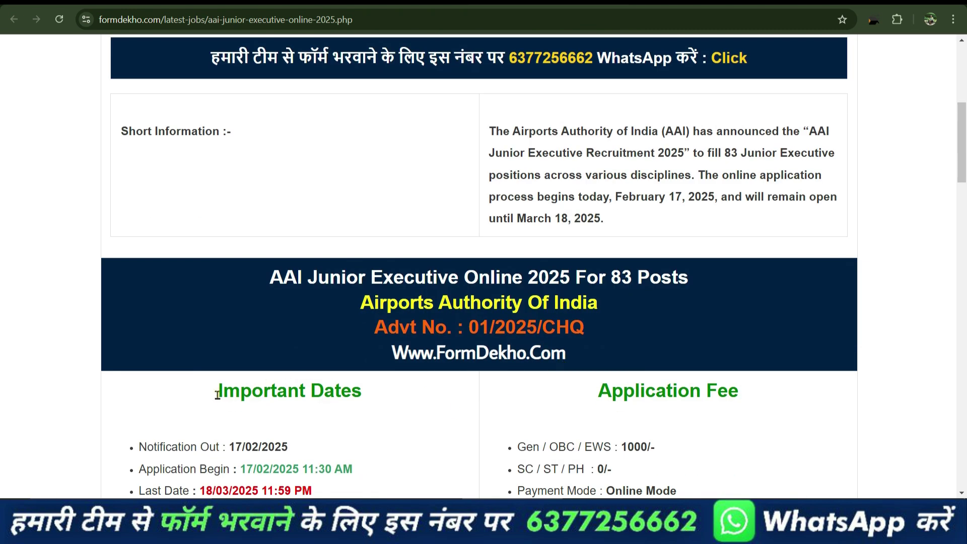
{"action": "left_click_drag", "start_coordinate": [224, 394], "coordinate": [309, 395]}
{"action": "scroll", "coordinate": [382, 431], "scroll_direction": "down", "scroll_amount": 3}
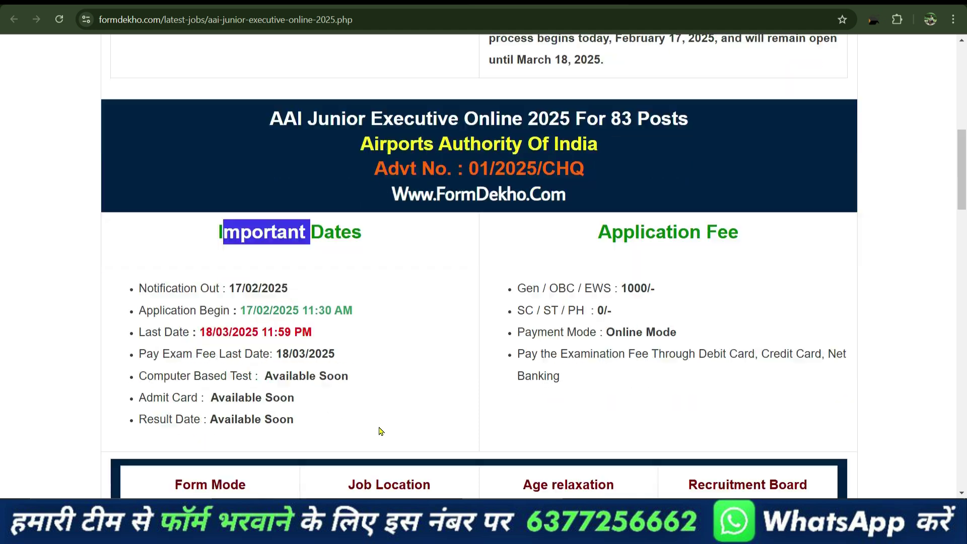
{"action": "left_click", "coordinate": [375, 292]}
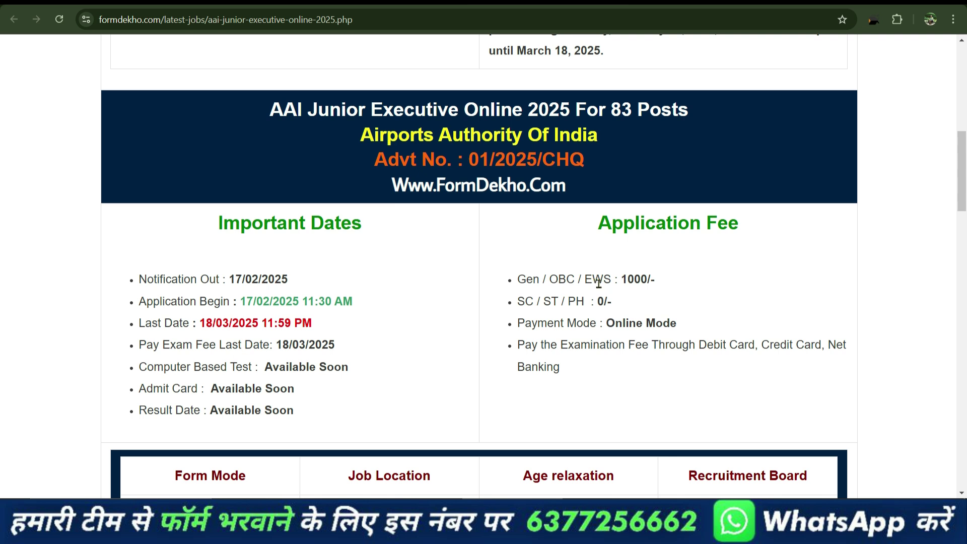
{"action": "left_click_drag", "start_coordinate": [621, 281], "coordinate": [663, 285]}
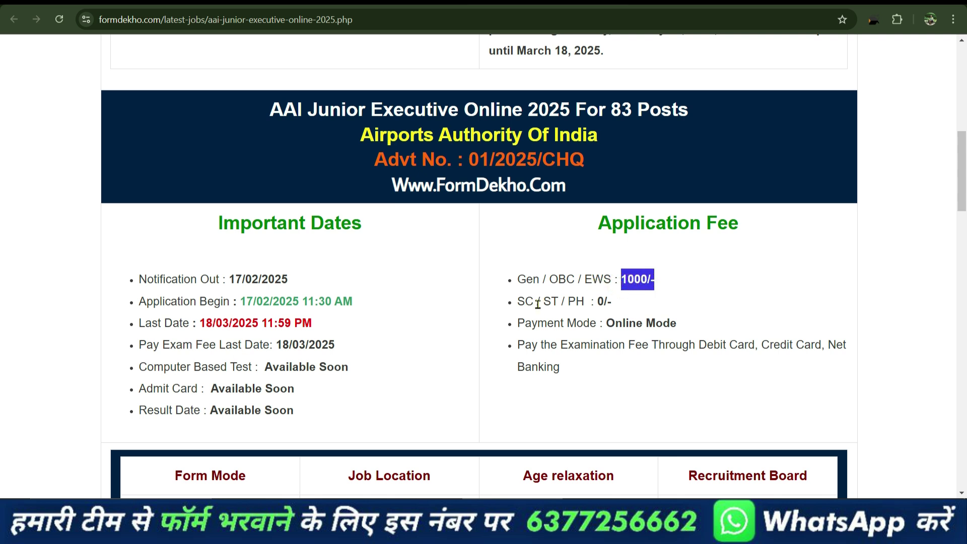
{"action": "left_click", "coordinate": [598, 305]}
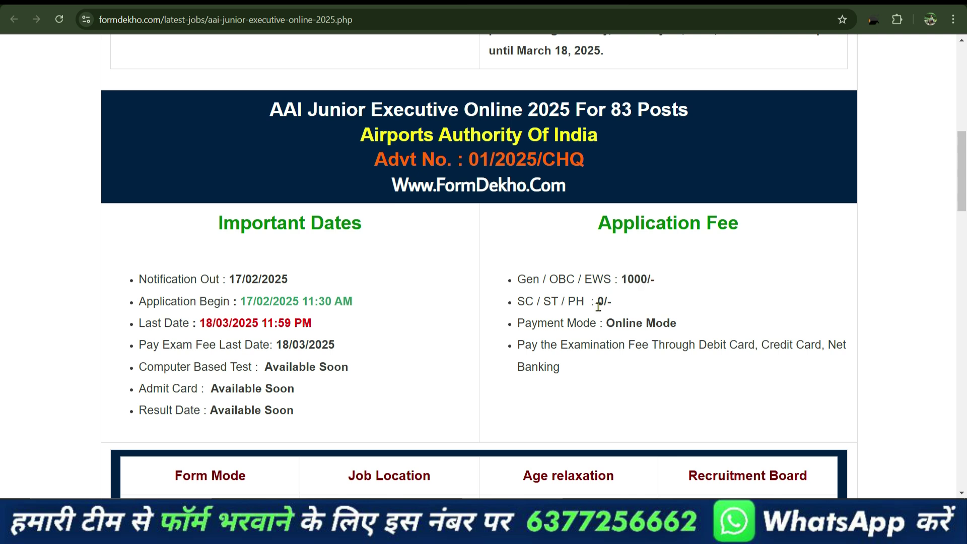
{"action": "left_click", "coordinate": [644, 307]}
Step: Read the age limit, vacancy and eligibility details, selection process and application instructions down to the Important Links
{"action": "scroll", "coordinate": [643, 308], "scroll_direction": "down", "scroll_amount": 5}
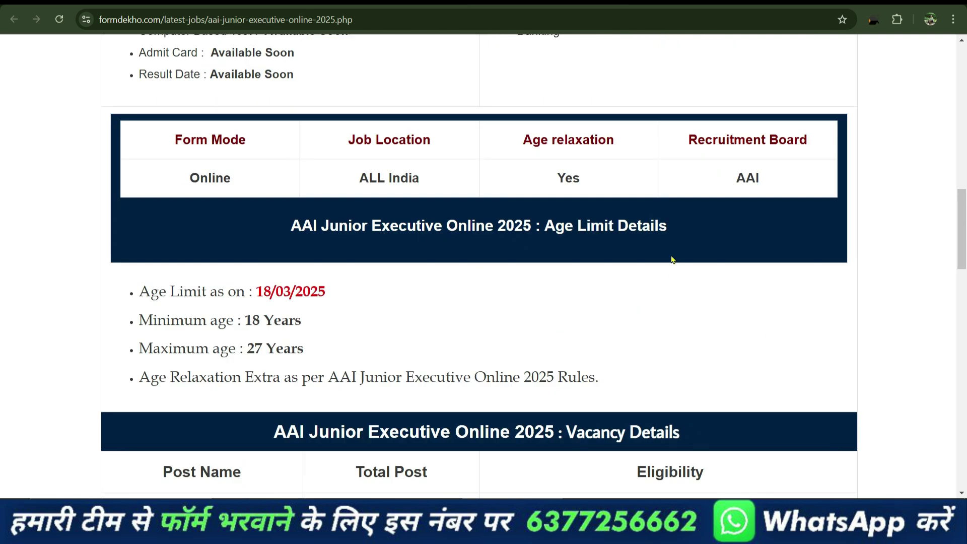
{"action": "scroll", "coordinate": [360, 331], "scroll_direction": "down", "scroll_amount": 5}
{"action": "scroll", "coordinate": [436, 340], "scroll_direction": "up", "scroll_amount": 3}
{"action": "scroll", "coordinate": [436, 341], "scroll_direction": "down", "scroll_amount": 3}
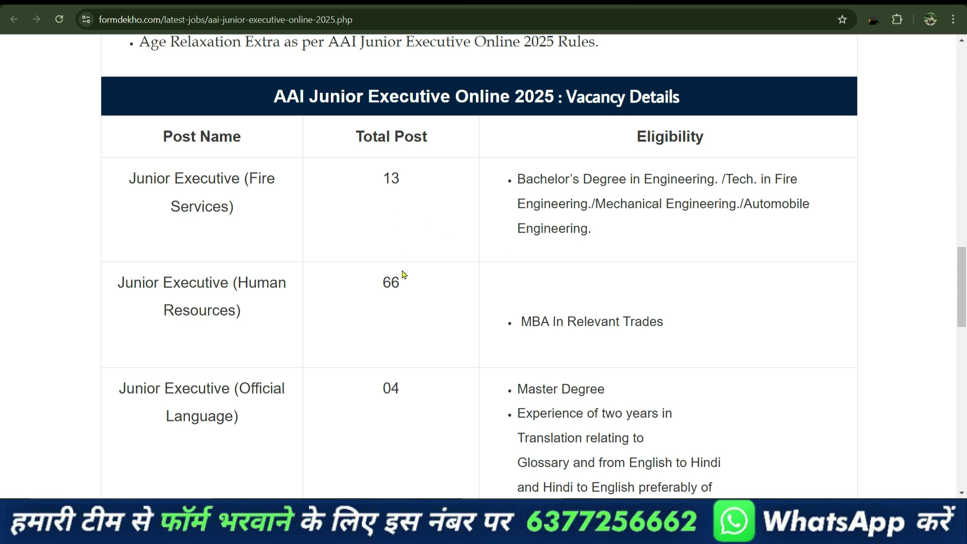
{"action": "scroll", "coordinate": [503, 366], "scroll_direction": "down", "scroll_amount": 1}
{"action": "scroll", "coordinate": [503, 366], "scroll_direction": "down", "scroll_amount": 5}
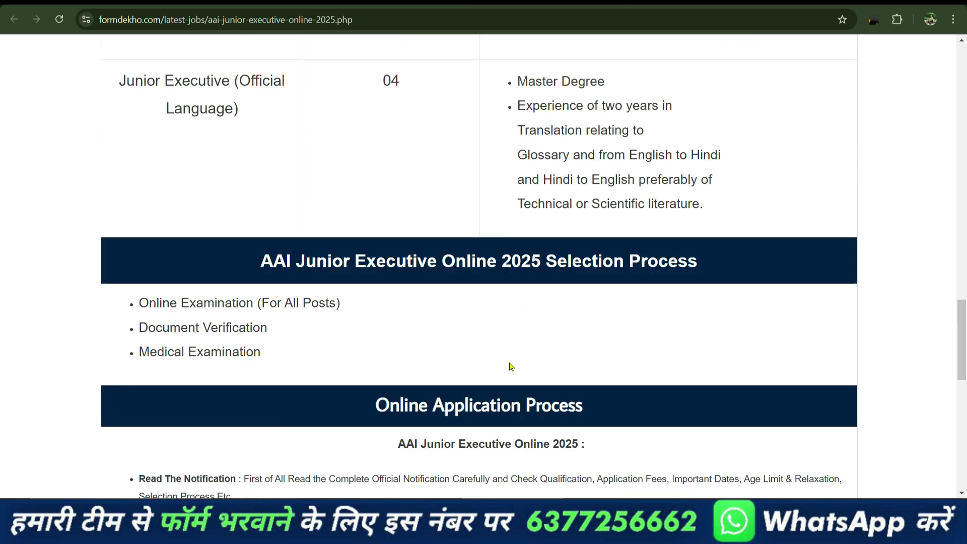
{"action": "scroll", "coordinate": [453, 209], "scroll_direction": "down", "scroll_amount": 10}
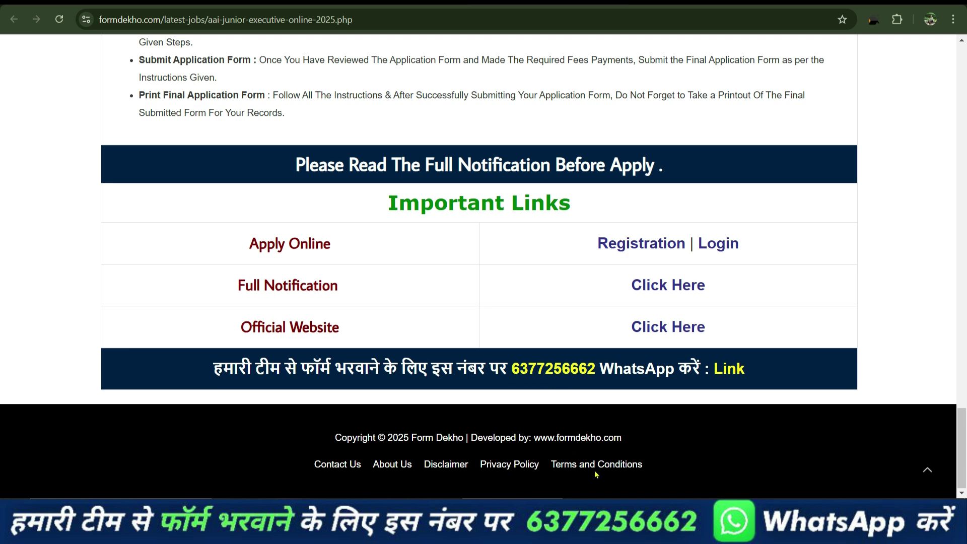
Step: Open the AAI registration form from the Apply Online entry among the post's Important Links
{"action": "left_click_drag", "start_coordinate": [513, 371], "coordinate": [597, 371]}
{"action": "left_click", "coordinate": [790, 372]}
{"action": "left_click", "coordinate": [649, 253]}
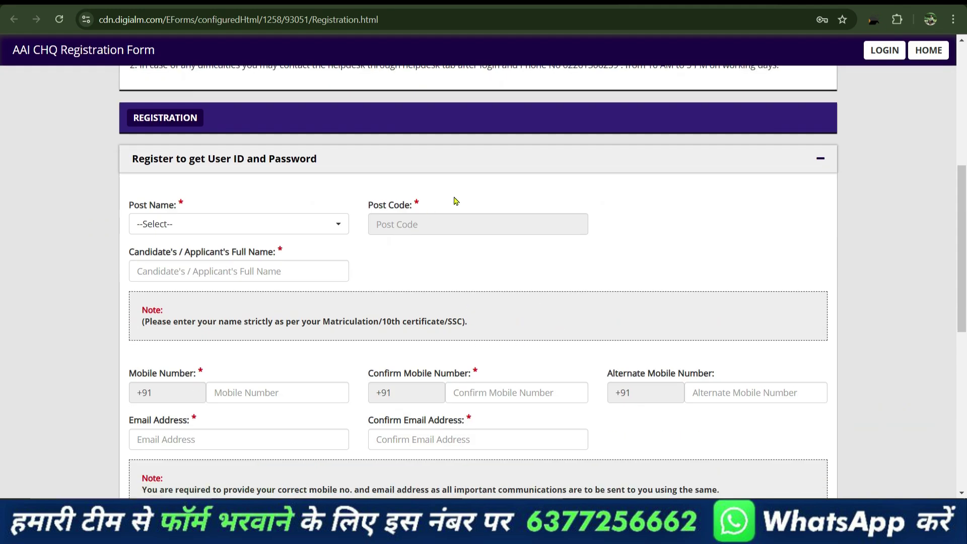
Step: Choose Junior Executive (Human Resources) as the post name in the registration form
{"action": "left_click", "coordinate": [165, 224]}
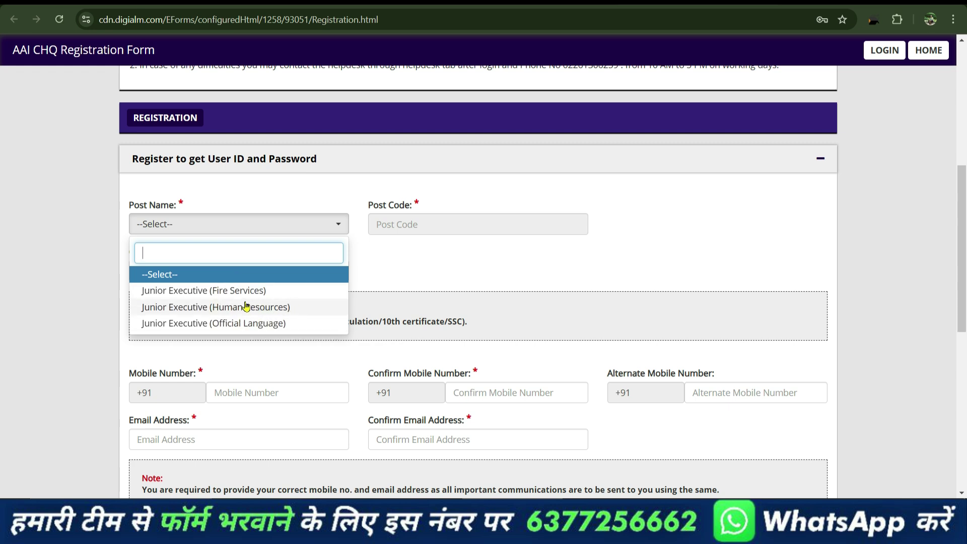
{"action": "left_click", "coordinate": [245, 307]}
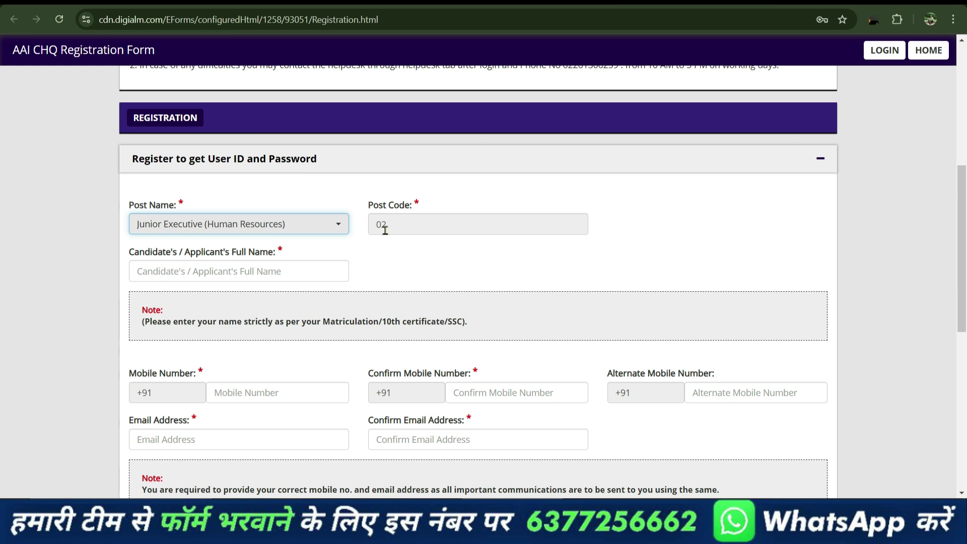
{"action": "left_click", "coordinate": [370, 224]}
{"action": "left_click", "coordinate": [395, 244]}
Step: Go through the full name, mobile number, alternate mobile number and email address fields of the registration form
{"action": "left_click", "coordinate": [265, 272]}
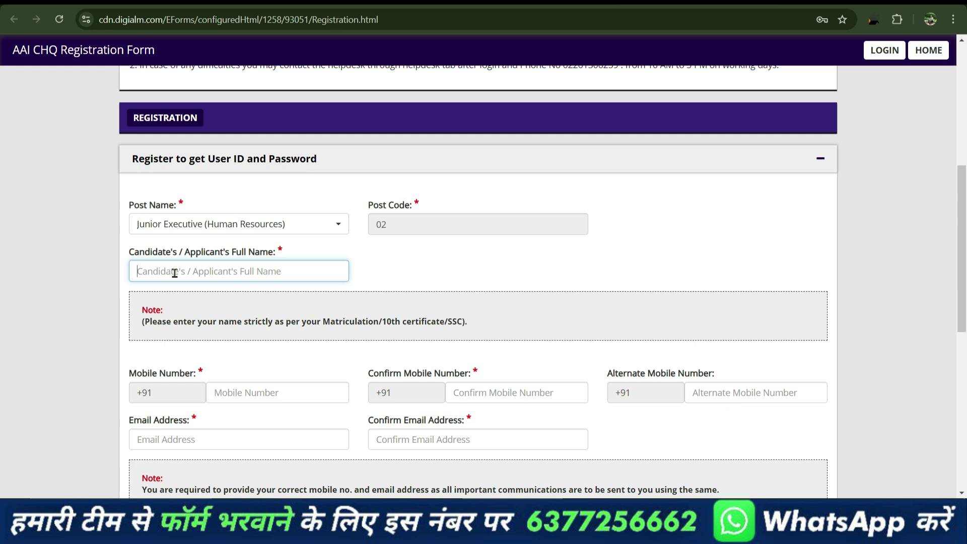
{"action": "scroll", "coordinate": [219, 276], "scroll_direction": "down", "scroll_amount": 3}
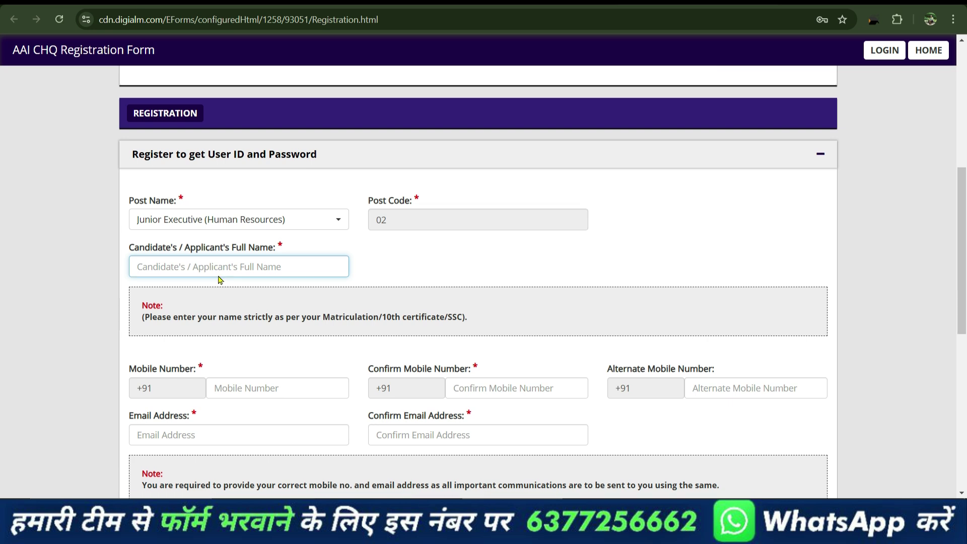
{"action": "left_click", "coordinate": [236, 227]}
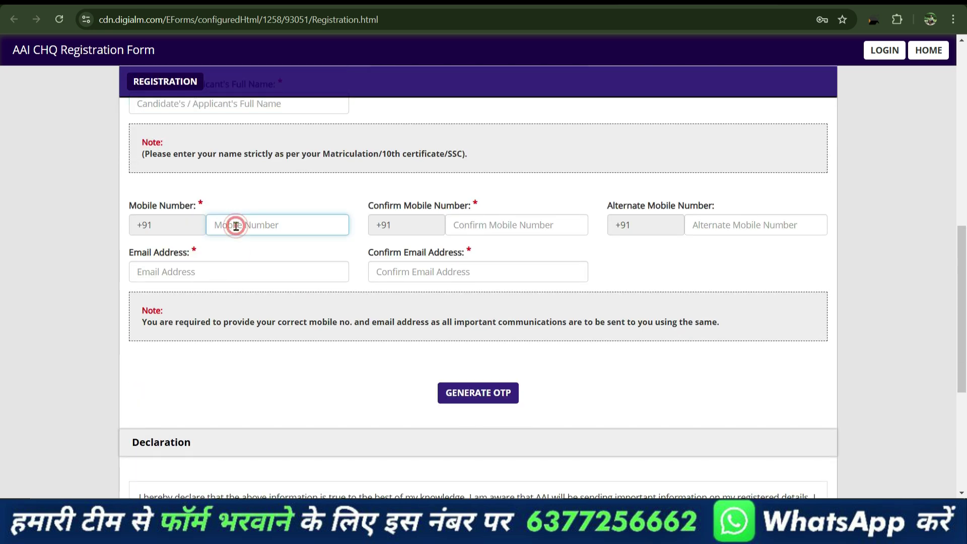
{"action": "left_click", "coordinate": [476, 226]}
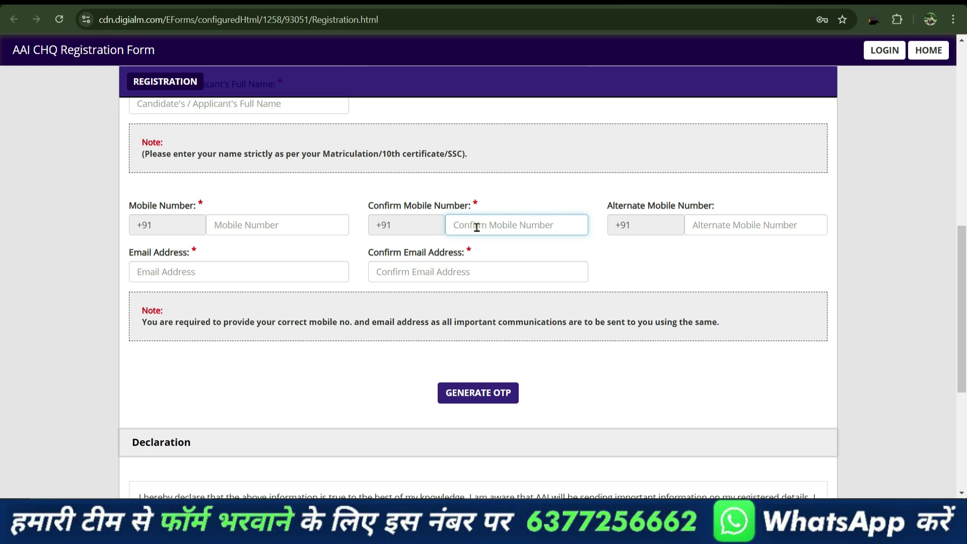
{"action": "left_click", "coordinate": [708, 225]}
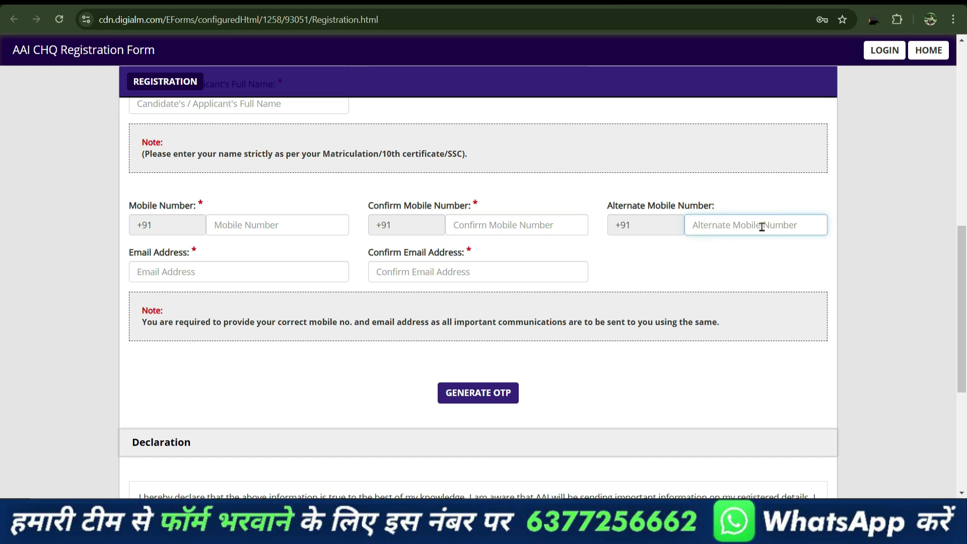
{"action": "left_click", "coordinate": [260, 276]}
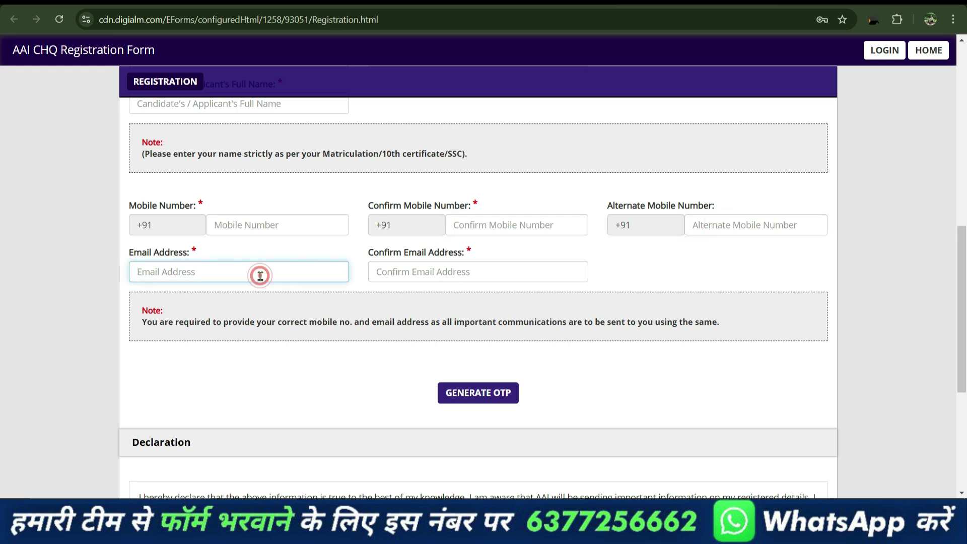
{"action": "left_click", "coordinate": [394, 271]}
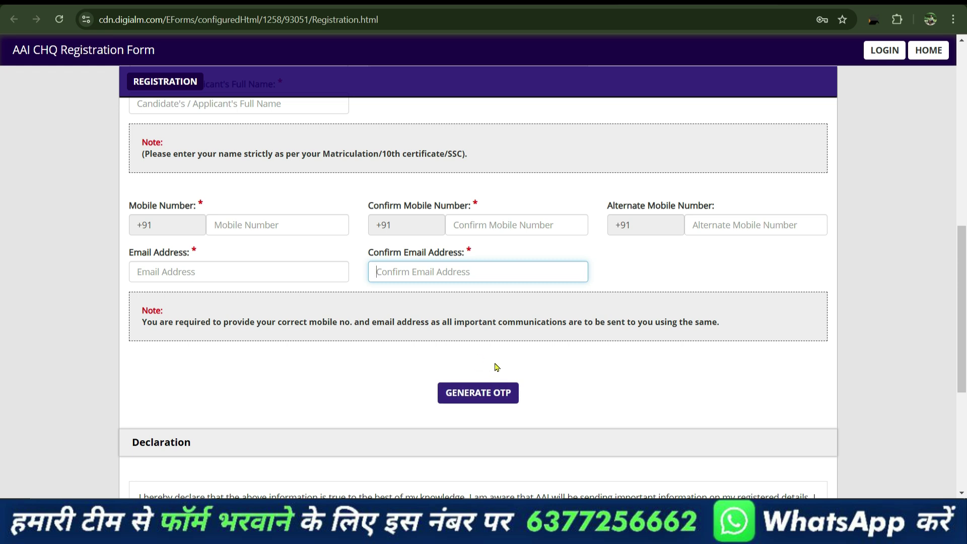
Step: Agree to the registration declaration and go to the table for verifying the entered values
{"action": "scroll", "coordinate": [476, 392], "scroll_direction": "down", "scroll_amount": 1}
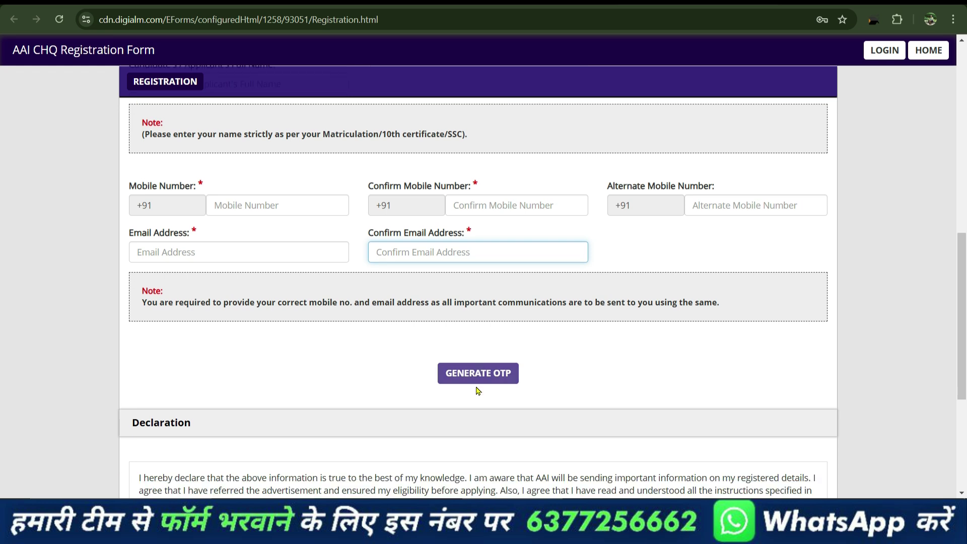
{"action": "scroll", "coordinate": [477, 391], "scroll_direction": "down", "scroll_amount": 5}
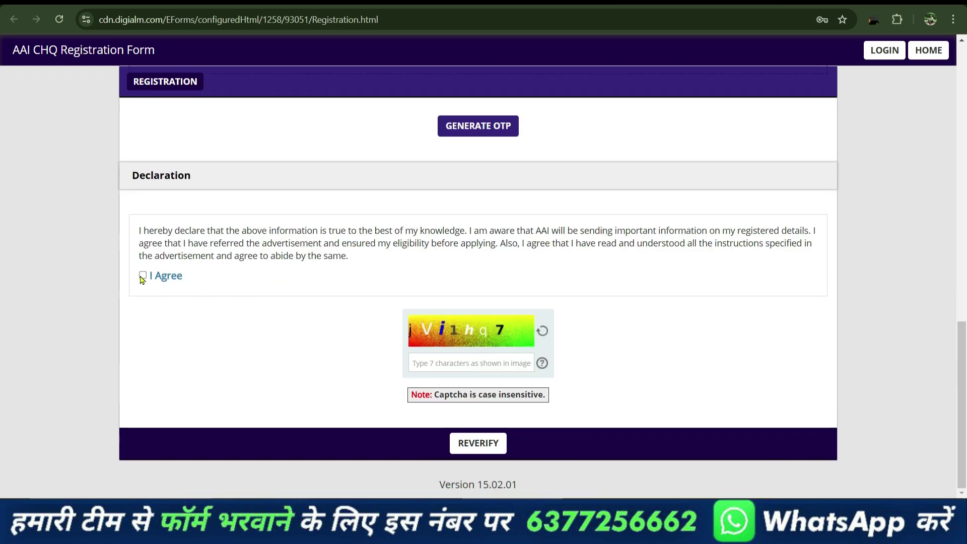
{"action": "left_click", "coordinate": [142, 276]}
{"action": "left_click", "coordinate": [541, 160]}
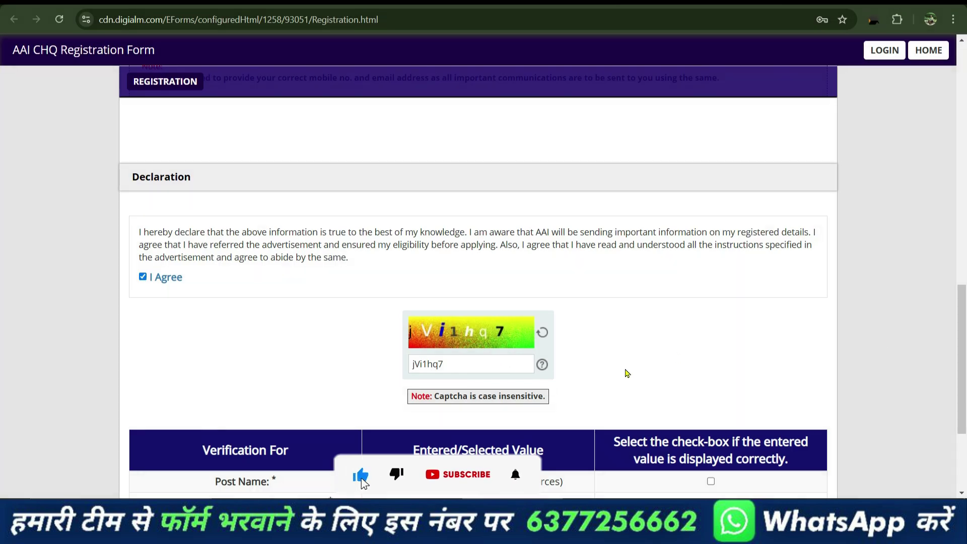
{"action": "scroll", "coordinate": [627, 373], "scroll_direction": "down", "scroll_amount": 3}
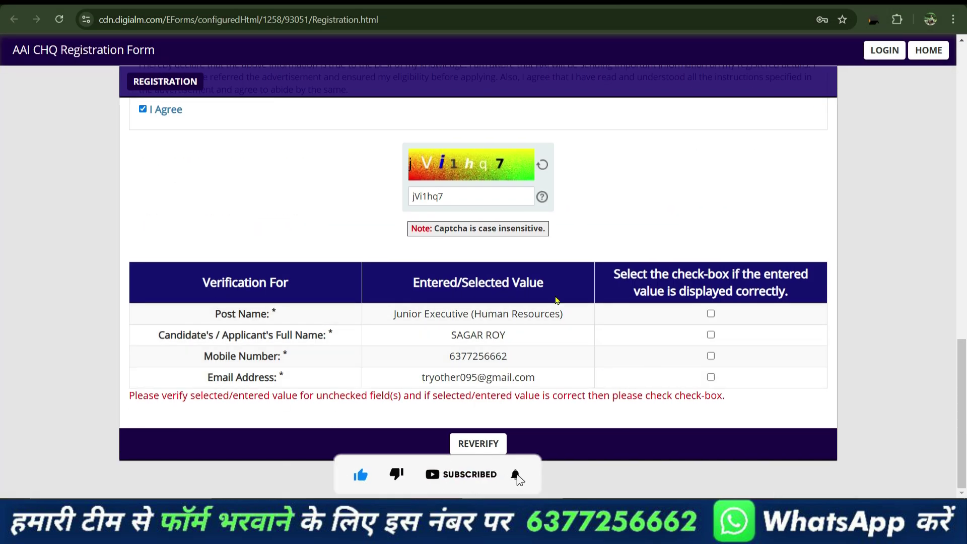
Step: Mark the post name, full name, mobile number and email address as correctly displayed and reverify the registration form
{"action": "left_click", "coordinate": [710, 314]}
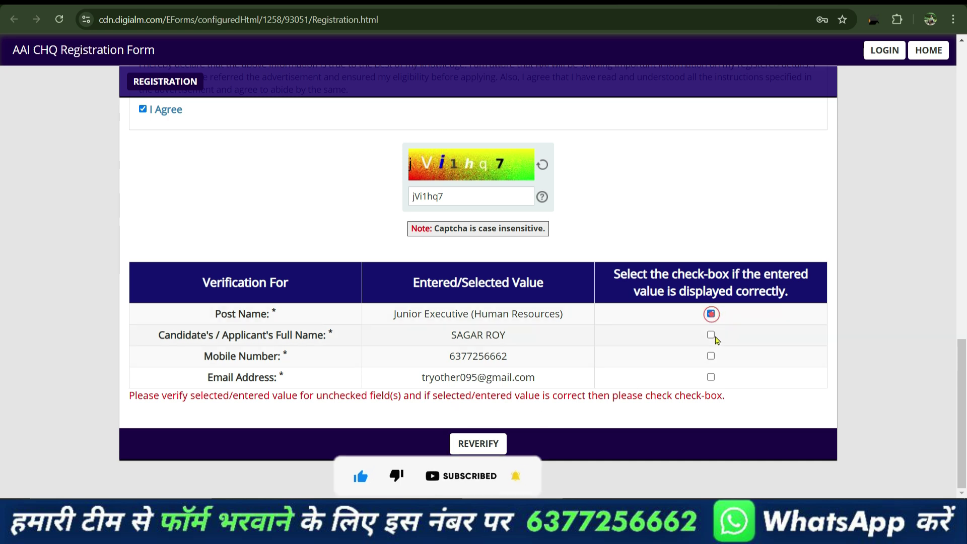
{"action": "left_click", "coordinate": [711, 335]}
{"action": "left_click", "coordinate": [710, 356]}
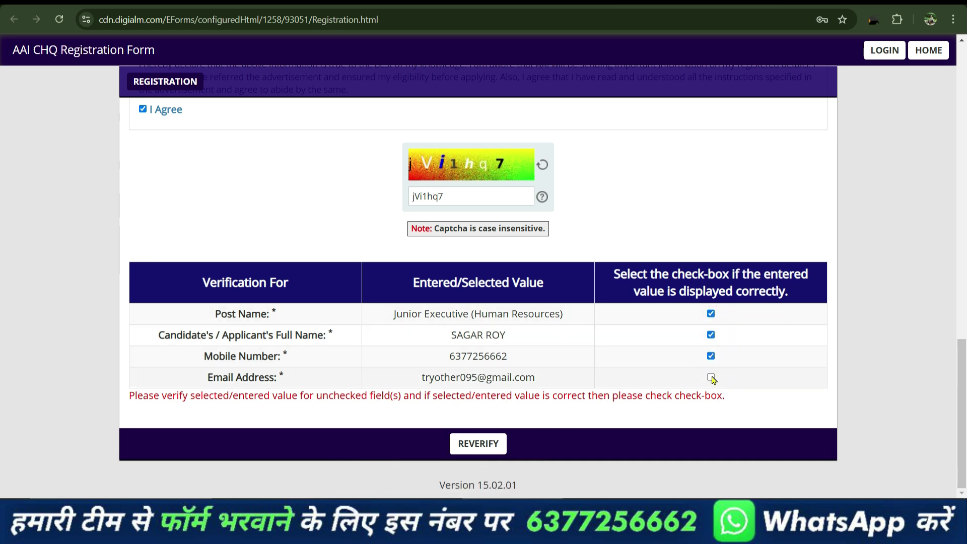
{"action": "left_click", "coordinate": [710, 378]}
{"action": "left_click", "coordinate": [478, 448]}
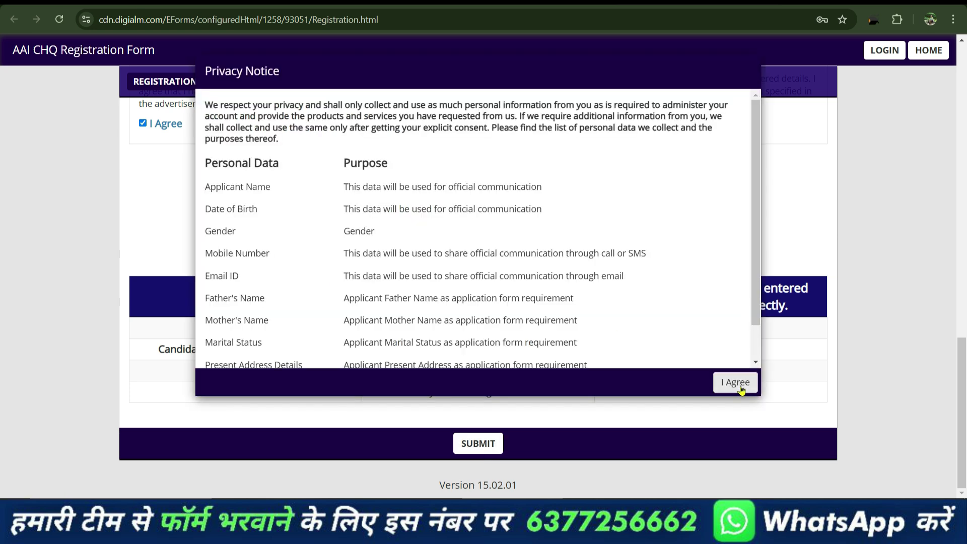
Step: Agree to the privacy notice and confirm the final submission of the registration, declining the browser's password update
{"action": "left_click", "coordinate": [736, 383]}
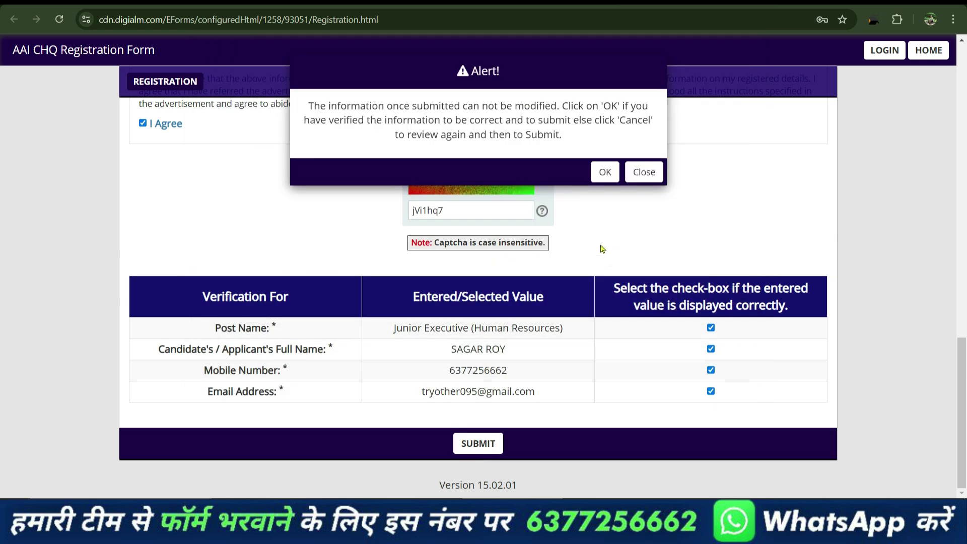
{"action": "left_click", "coordinate": [606, 172]}
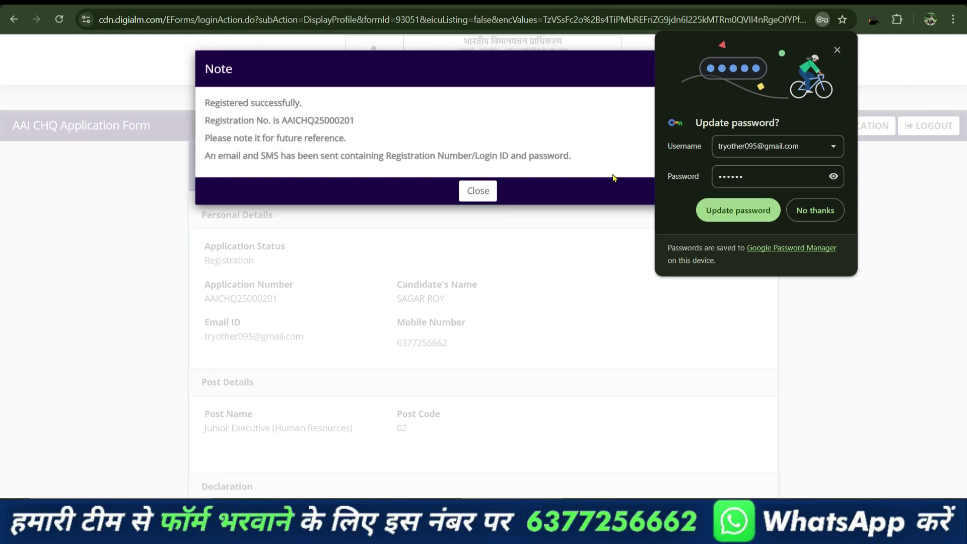
{"action": "left_click", "coordinate": [809, 213]}
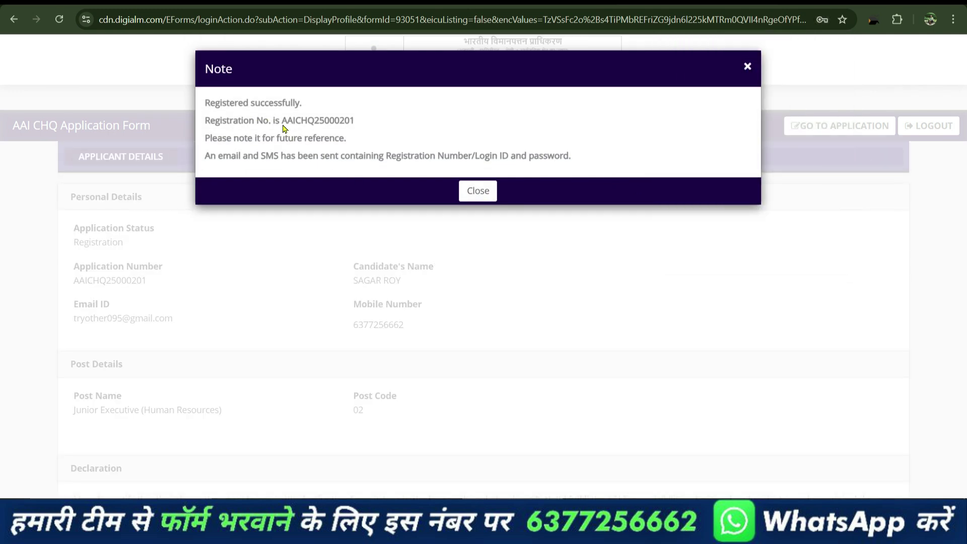
Step: Highlight the registration number, close the registration note and go to the application form, declining to save the password in the Google Account
{"action": "left_click_drag", "start_coordinate": [283, 121], "coordinate": [362, 126]}
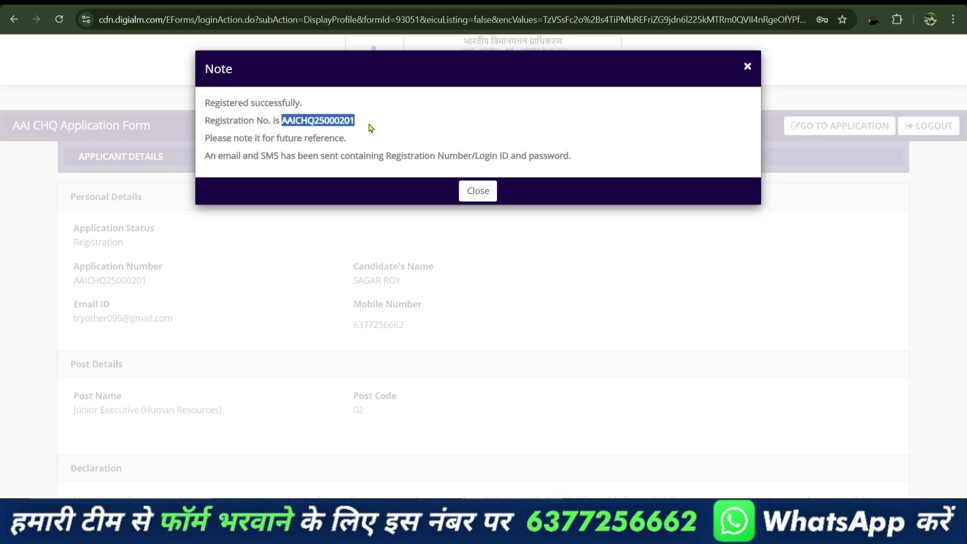
{"action": "left_click", "coordinate": [379, 129]}
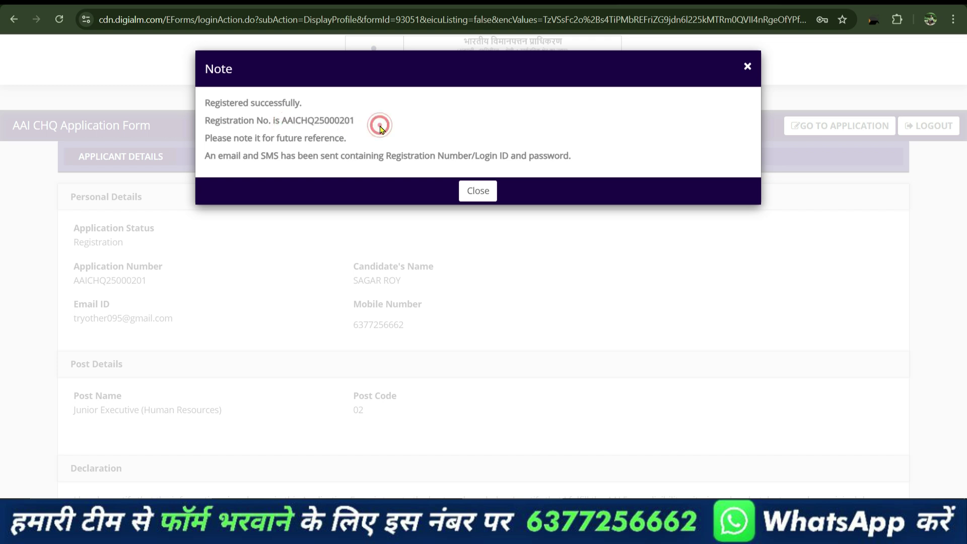
{"action": "left_click", "coordinate": [478, 190]}
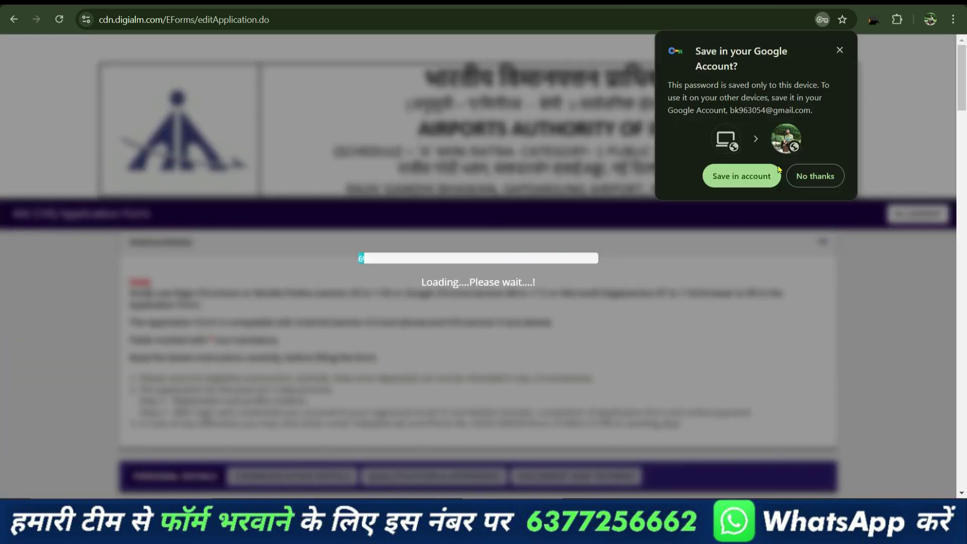
{"action": "left_click", "coordinate": [819, 182]}
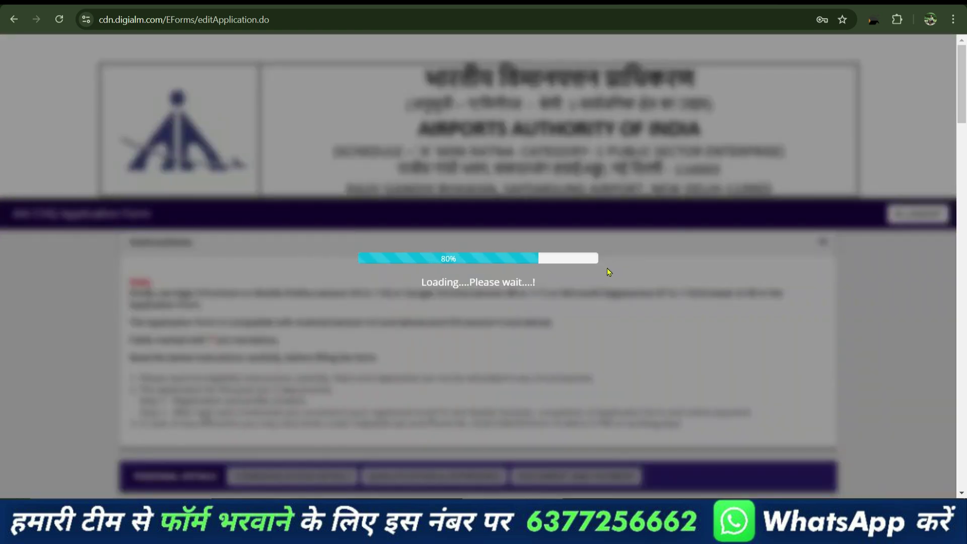
Step: Under Post Applied Details, set the gender to Male, nationality to A citizen of India and reservation category to SC
{"action": "scroll", "coordinate": [631, 309], "scroll_direction": "down", "scroll_amount": 5}
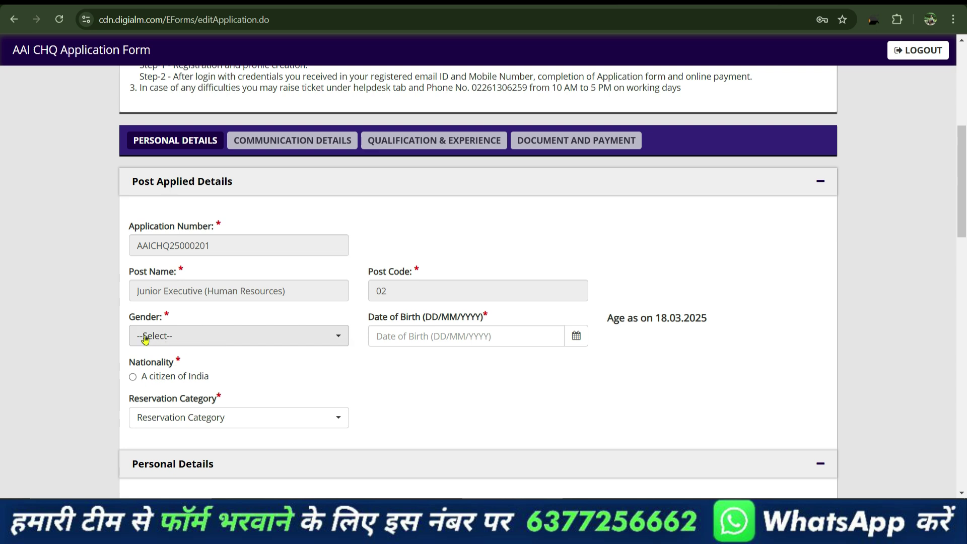
{"action": "left_click", "coordinate": [183, 338]}
{"action": "left_click", "coordinate": [189, 402]}
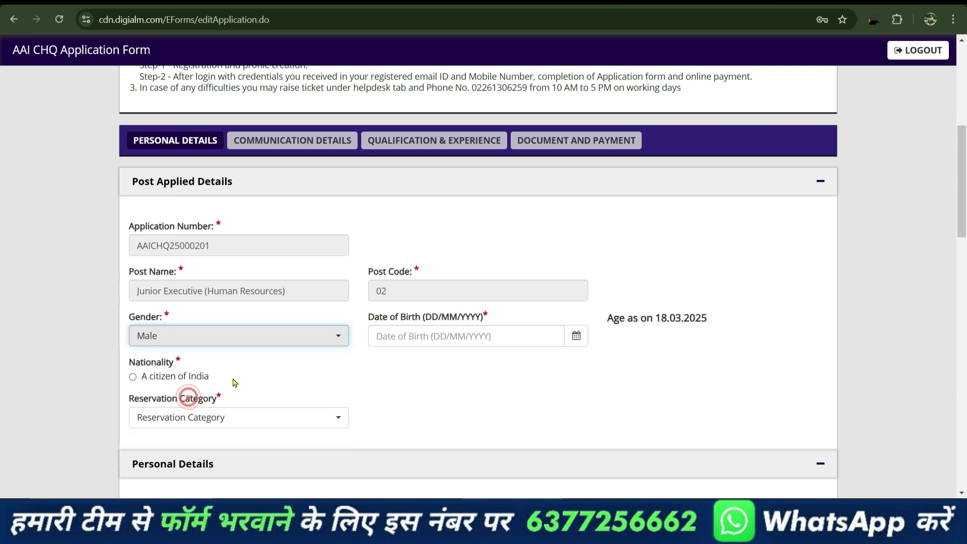
{"action": "scroll", "coordinate": [325, 320], "scroll_direction": "down", "scroll_amount": 3}
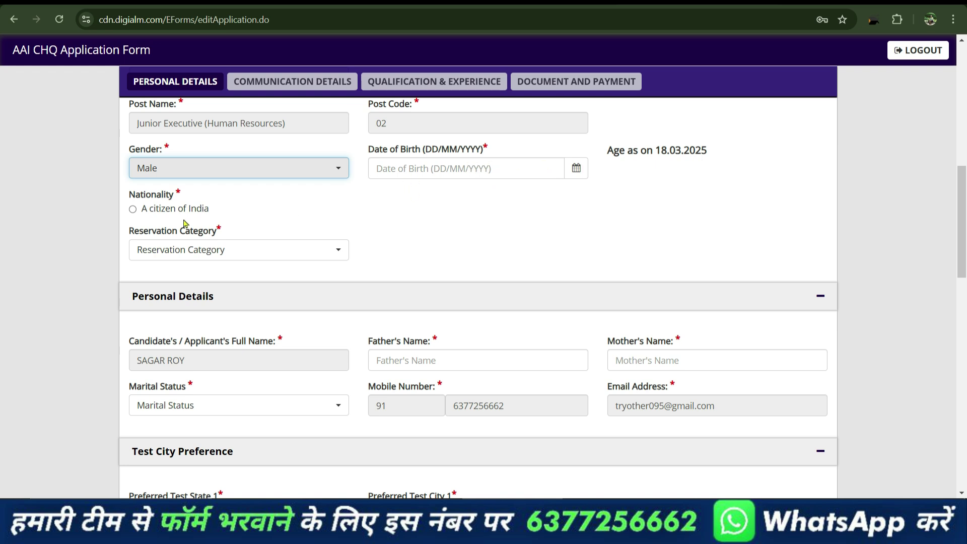
{"action": "left_click", "coordinate": [133, 209]}
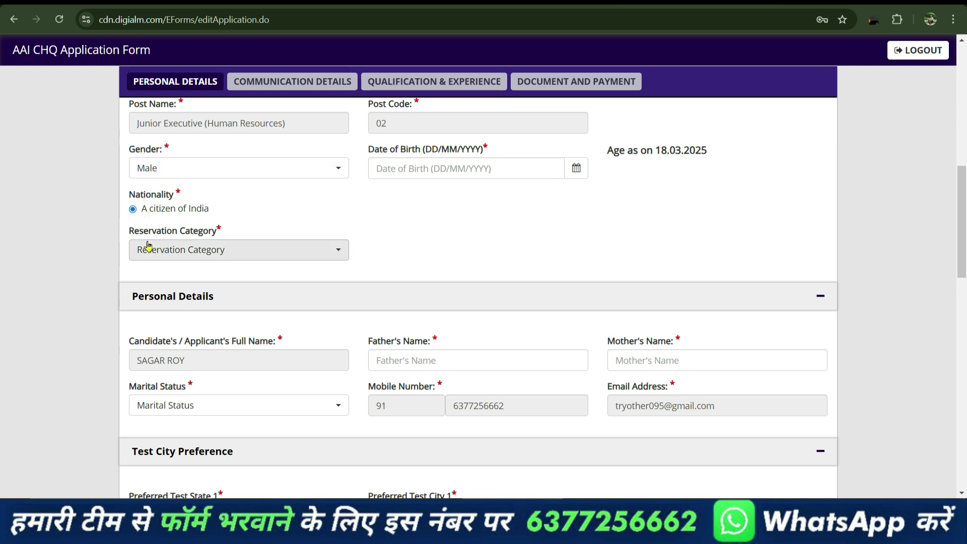
{"action": "left_click", "coordinate": [196, 248]}
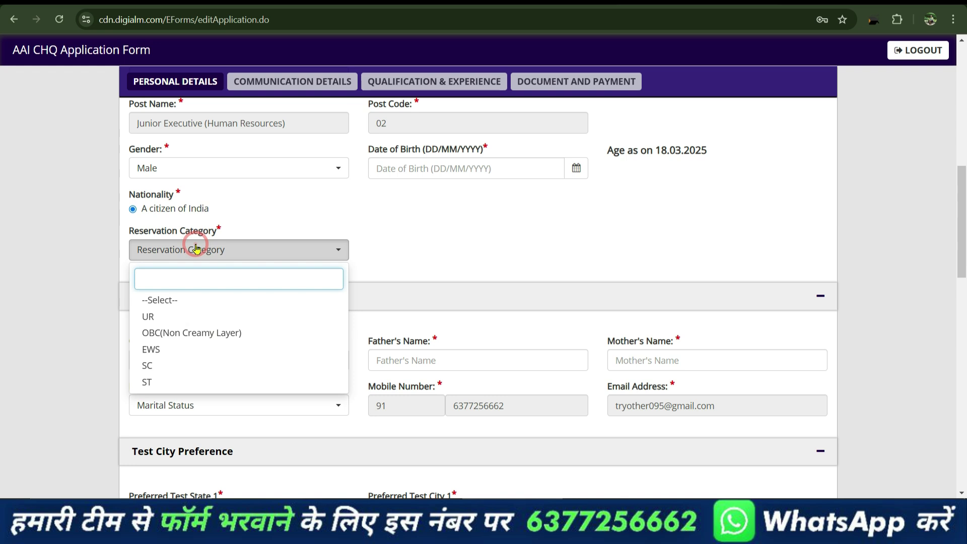
{"action": "left_click", "coordinate": [204, 368]}
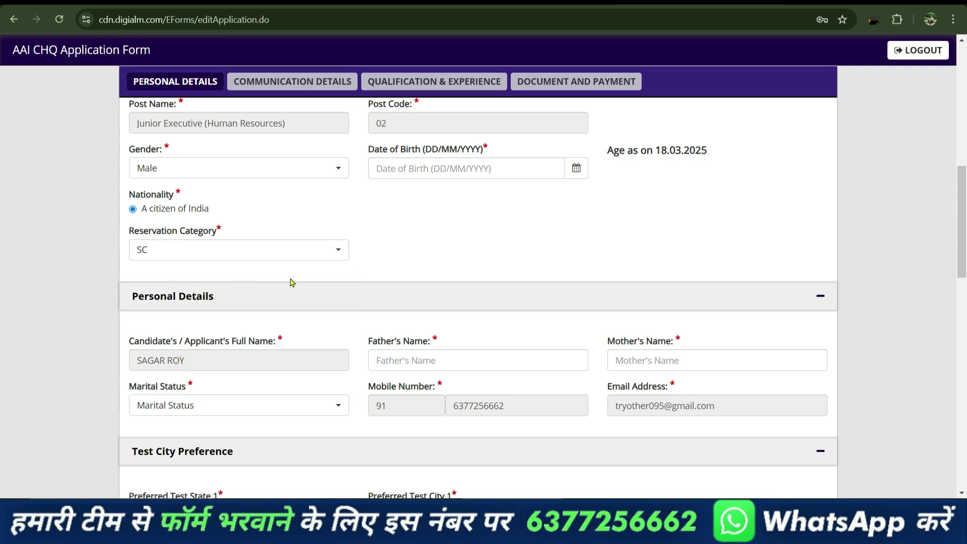
Step: Go through the father's and mother's name fields in Personal Details and set the marital status to Unmarried
{"action": "scroll", "coordinate": [289, 281], "scroll_direction": "down", "scroll_amount": 3}
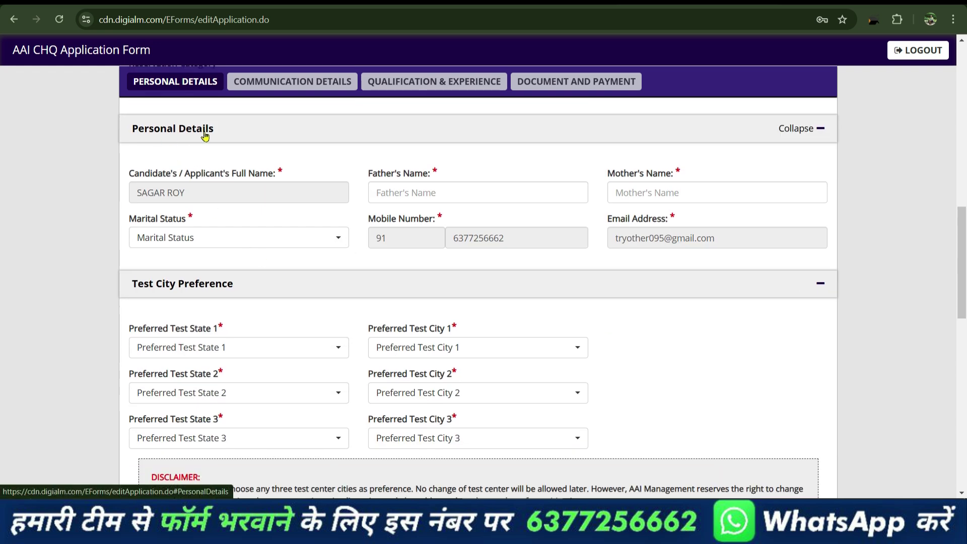
{"action": "left_click", "coordinate": [397, 192]}
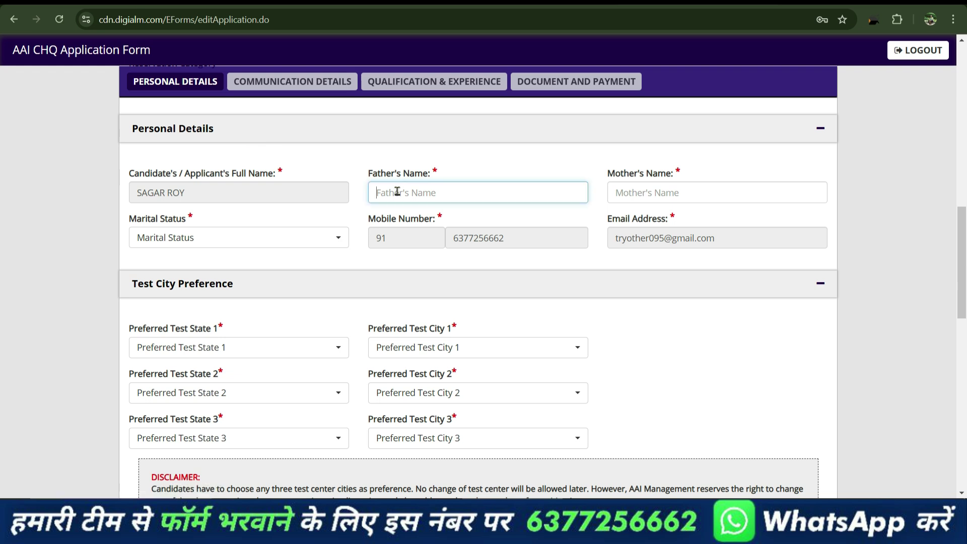
{"action": "left_click", "coordinate": [642, 197]}
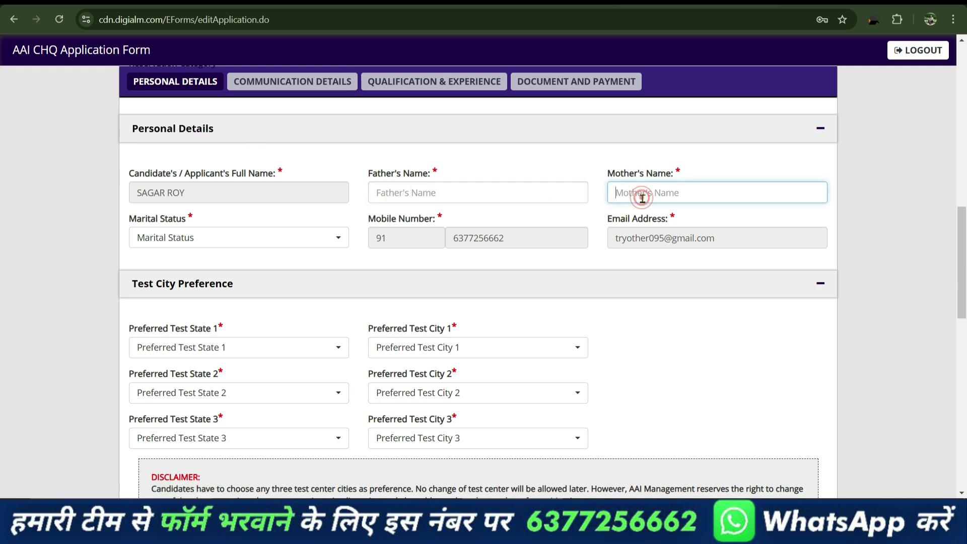
{"action": "left_click", "coordinate": [222, 243]}
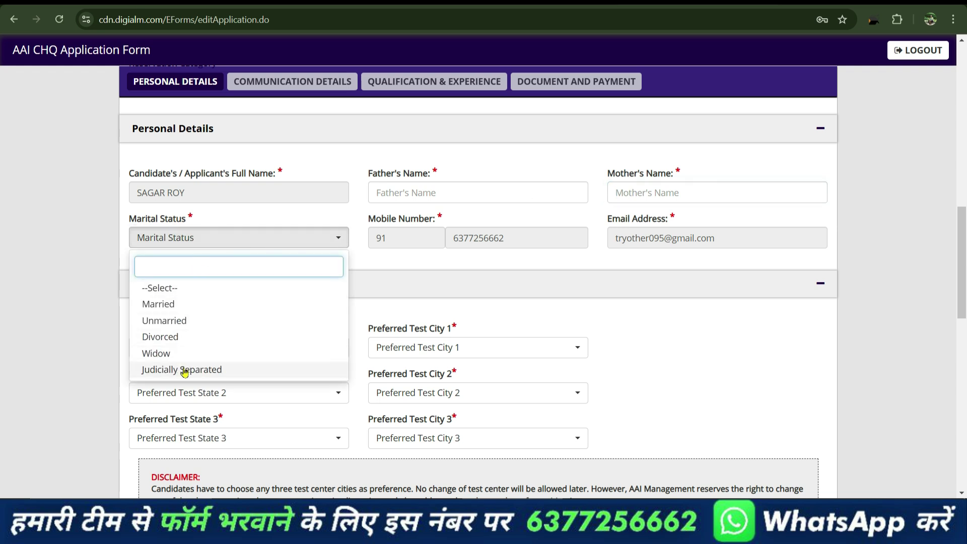
{"action": "left_click", "coordinate": [166, 322]}
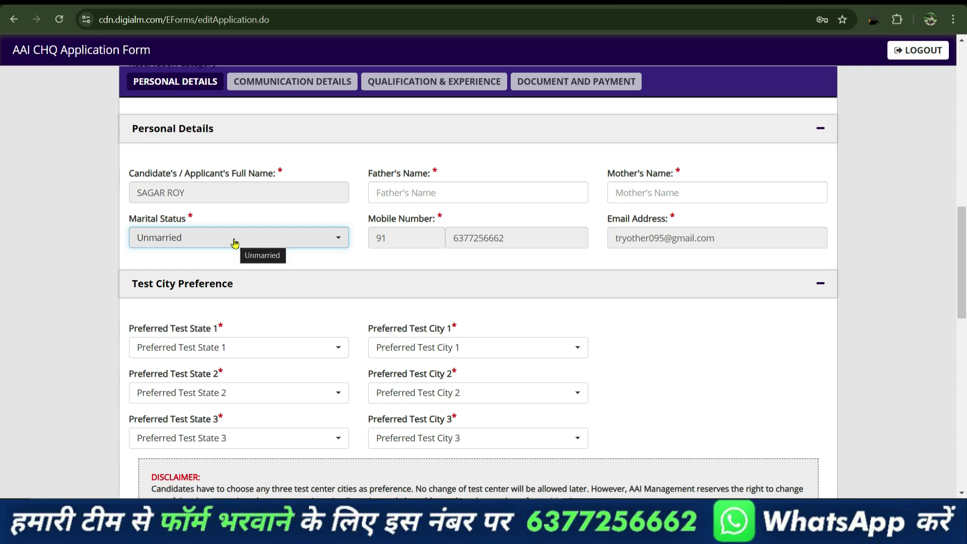
Step: Set the first test preference to the state Bihar and the city PATNA
{"action": "scroll", "coordinate": [231, 287], "scroll_direction": "down", "scroll_amount": 3}
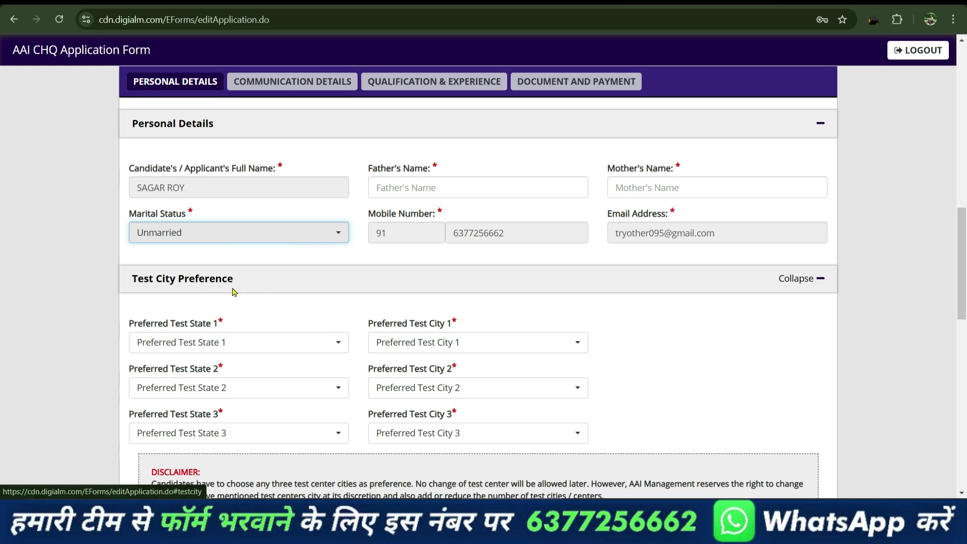
{"action": "left_click", "coordinate": [201, 179]}
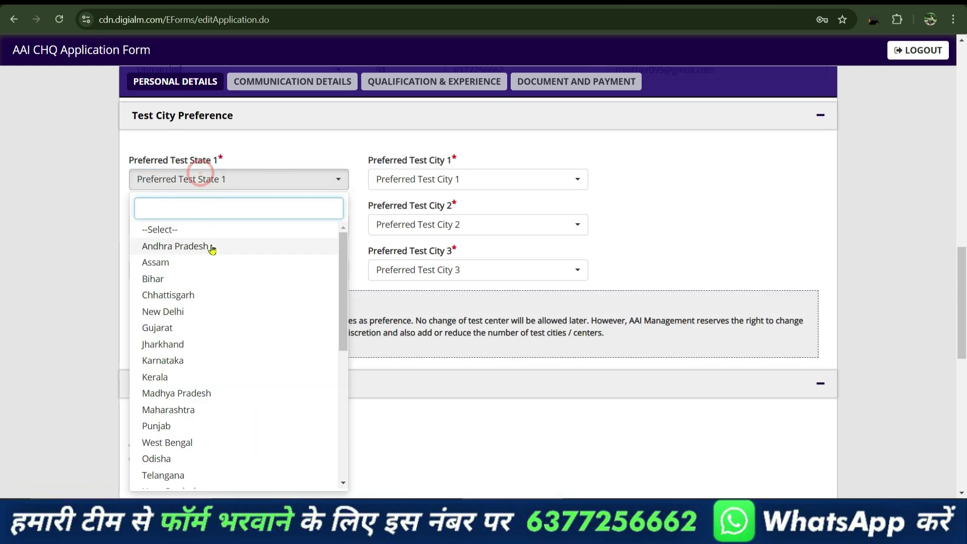
{"action": "left_click", "coordinate": [202, 280]}
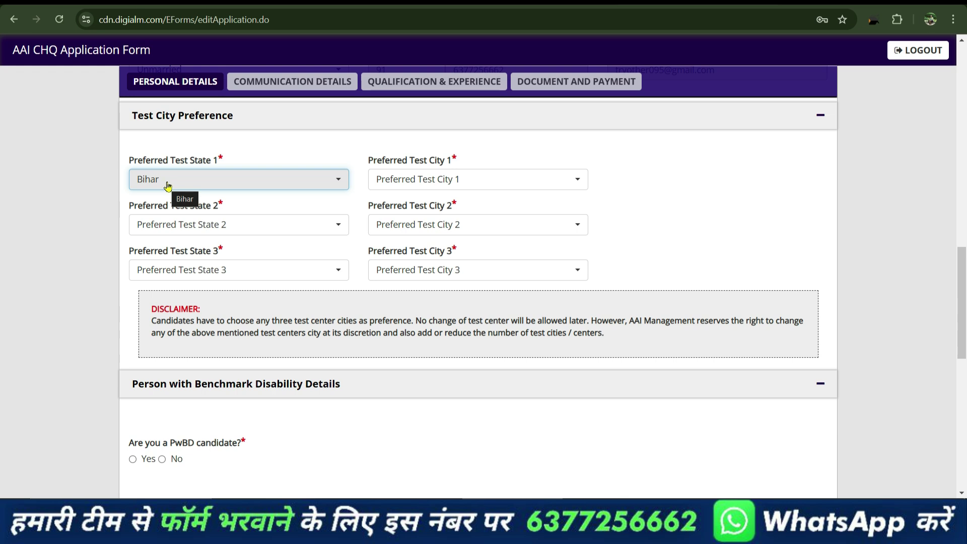
{"action": "left_click", "coordinate": [394, 180]}
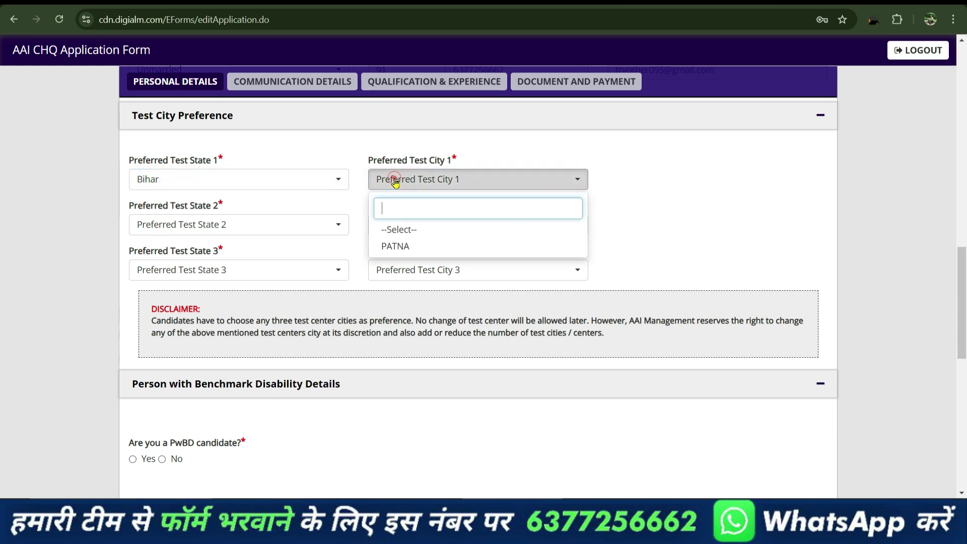
{"action": "left_click", "coordinate": [402, 246]}
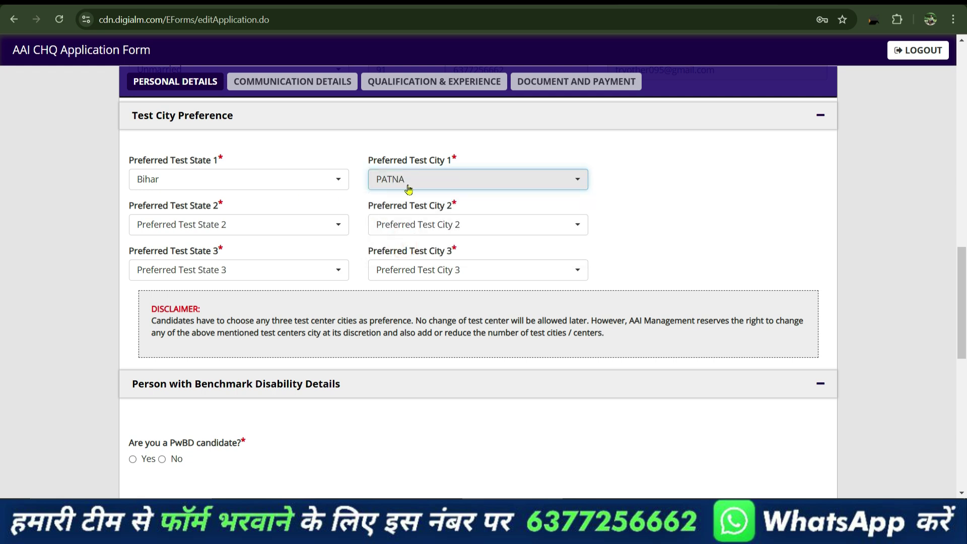
Step: Set the second test preference to the state West Bengal and the city kolkata
{"action": "left_click", "coordinate": [237, 226]}
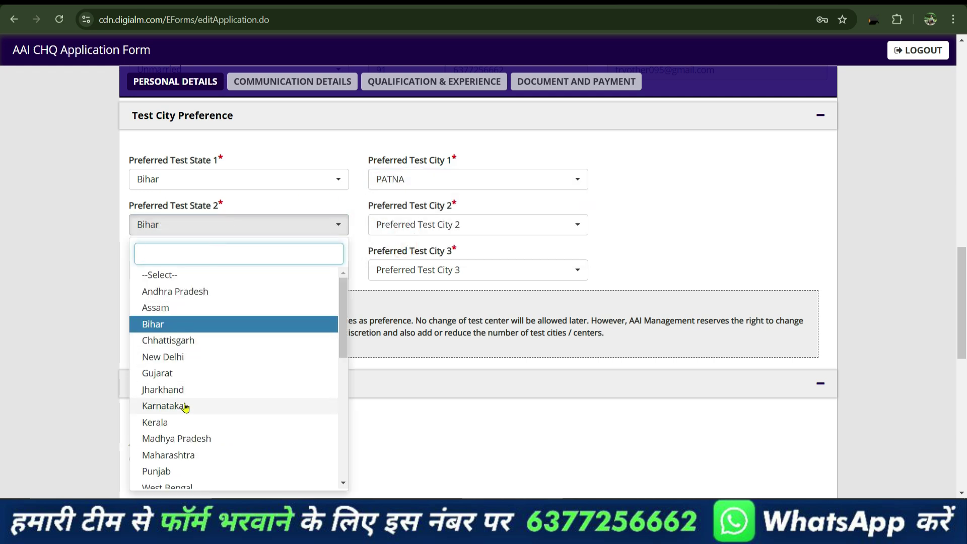
{"action": "left_click", "coordinate": [170, 486]}
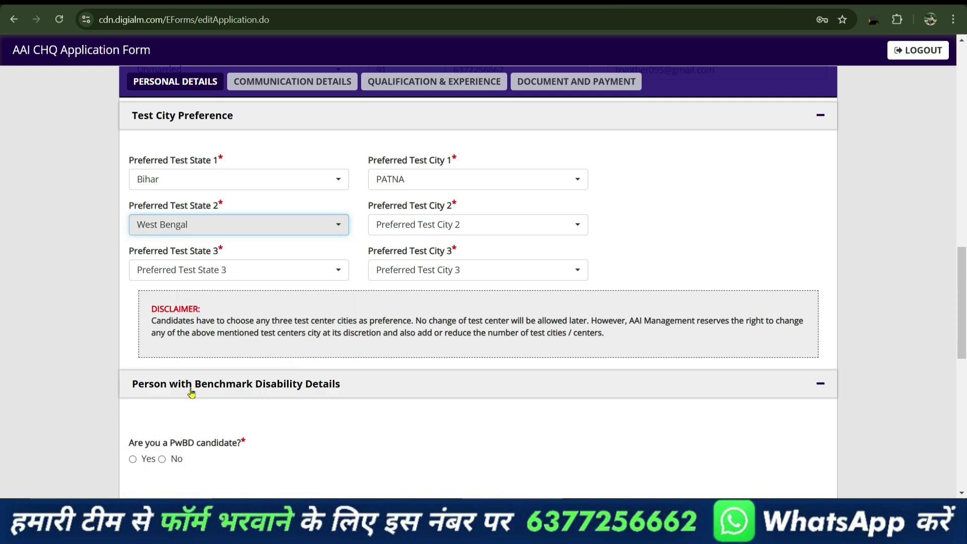
{"action": "left_click", "coordinate": [402, 225]}
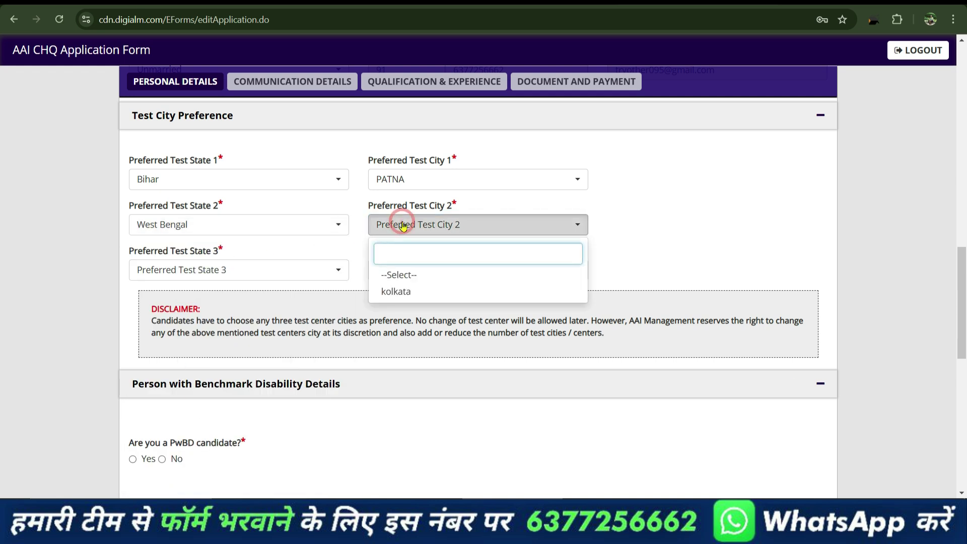
{"action": "left_click", "coordinate": [405, 295]}
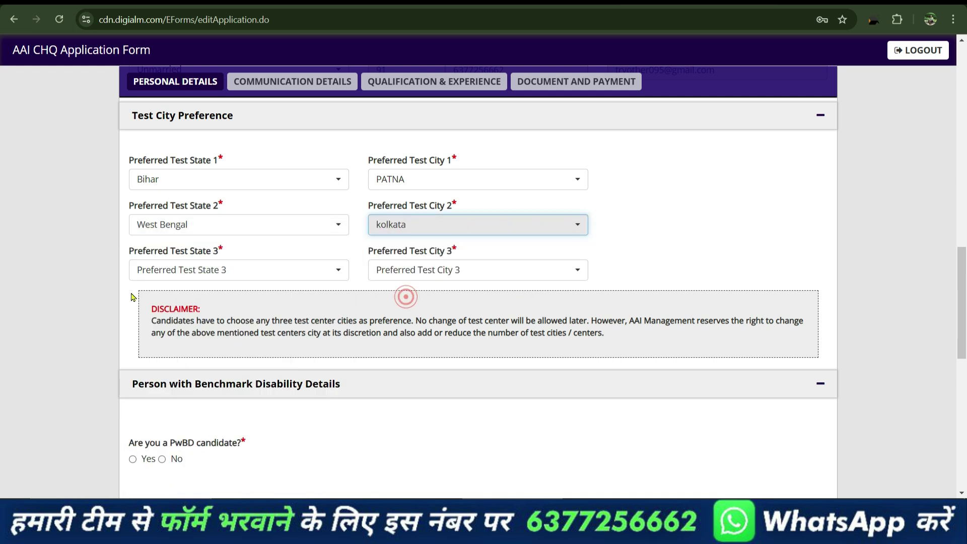
Step: Set the third test preference to the state Gujarat and the city Gandhinagar
{"action": "left_click", "coordinate": [169, 270]}
{"action": "left_click", "coordinate": [171, 176]}
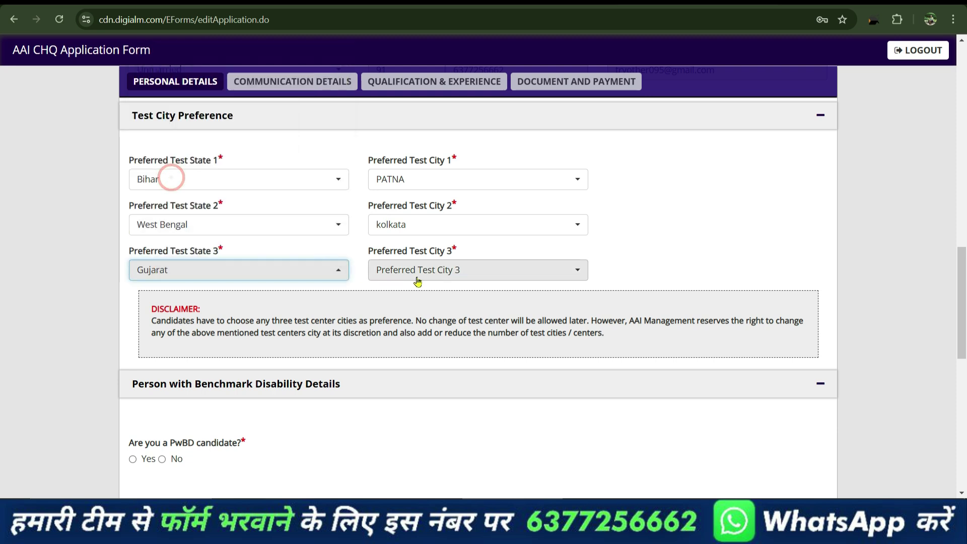
{"action": "left_click", "coordinate": [417, 281]}
{"action": "left_click", "coordinate": [426, 347]}
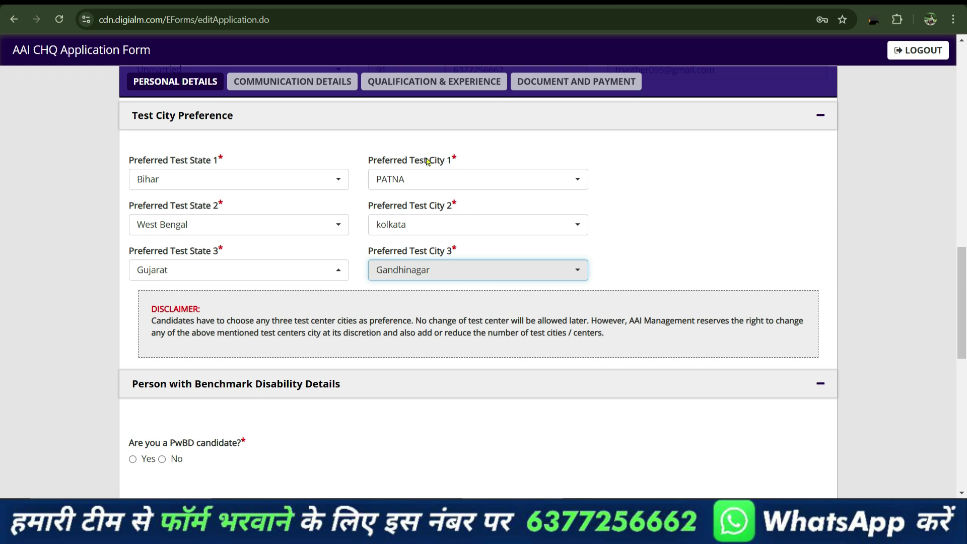
Step: Answer No to the PwBD candidate question and go on to the Ex-Service man details
{"action": "scroll", "coordinate": [398, 197], "scroll_direction": "down", "scroll_amount": 3}
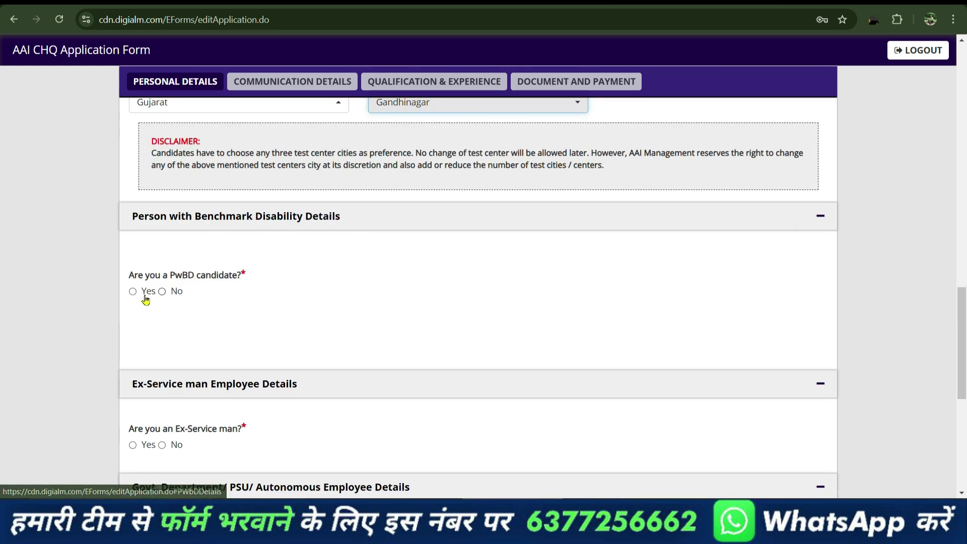
{"action": "left_click", "coordinate": [163, 291]}
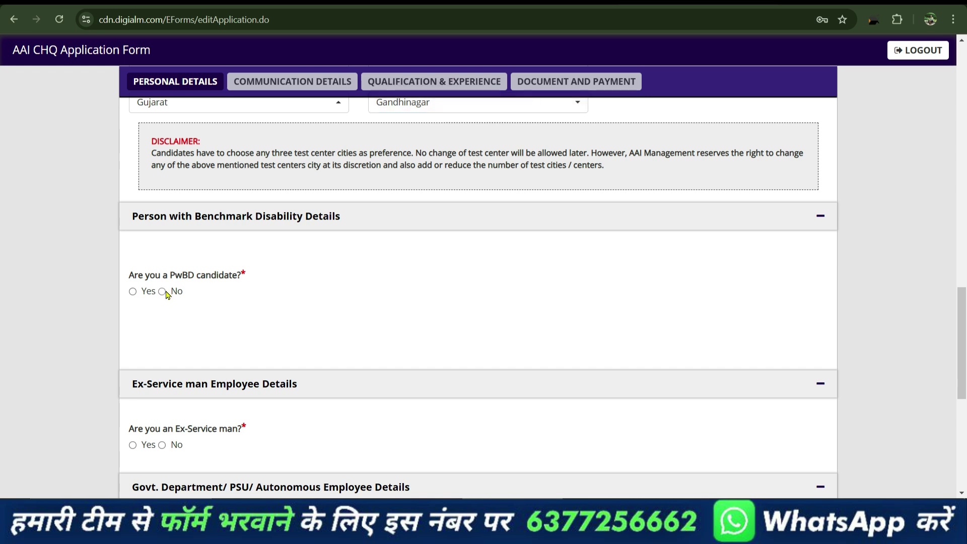
{"action": "scroll", "coordinate": [214, 295], "scroll_direction": "down", "scroll_amount": 3}
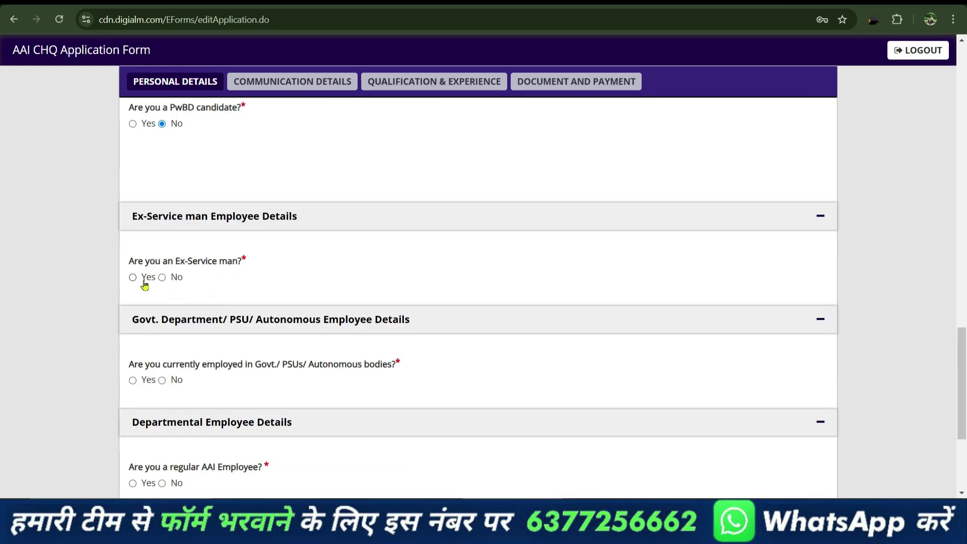
Step: Answer No to the Ex-Service man, Govt./PSUs/Autonomous bodies employment and regular AAI Employee questions
{"action": "left_click", "coordinate": [162, 278]}
{"action": "scroll", "coordinate": [199, 283], "scroll_direction": "down", "scroll_amount": 3}
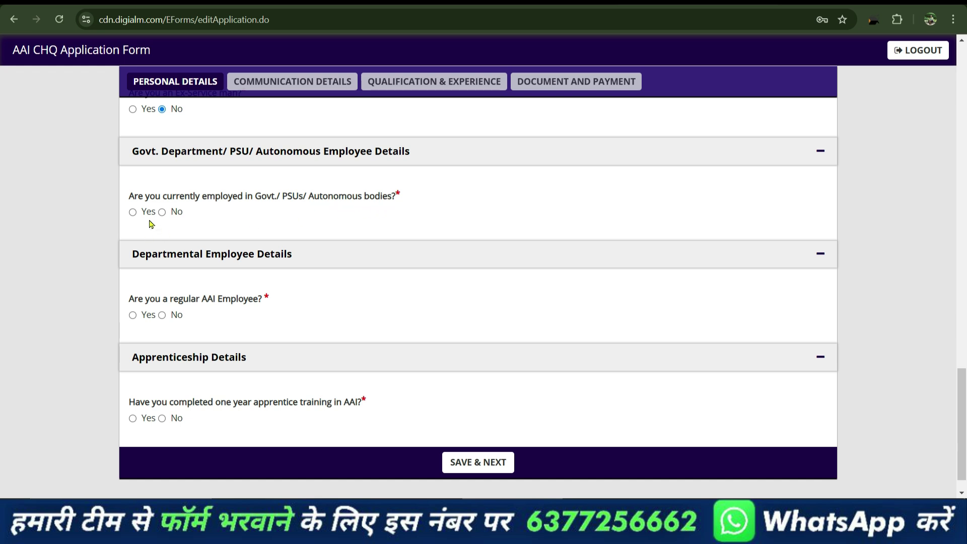
{"action": "left_click", "coordinate": [162, 213]}
{"action": "scroll", "coordinate": [204, 256], "scroll_direction": "down", "scroll_amount": 1}
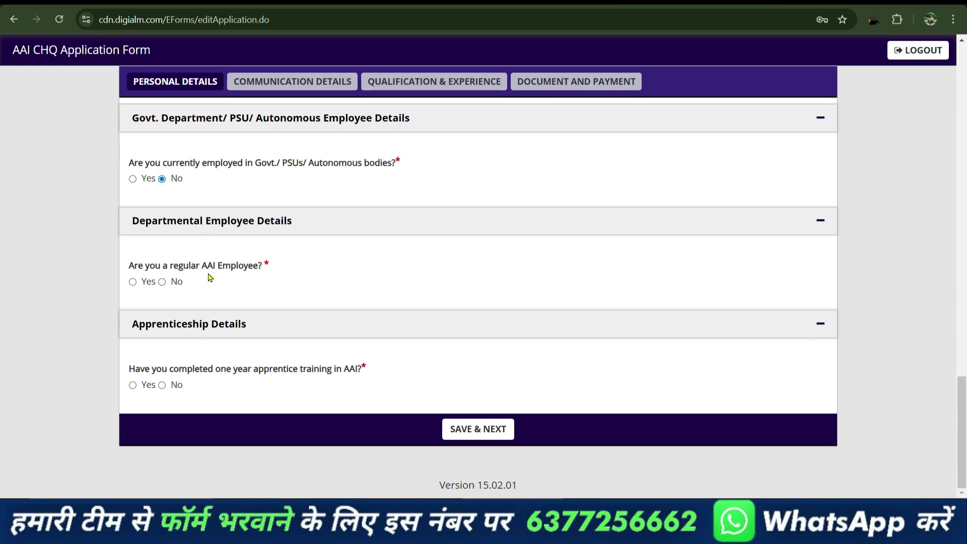
{"action": "left_click", "coordinate": [132, 281]}
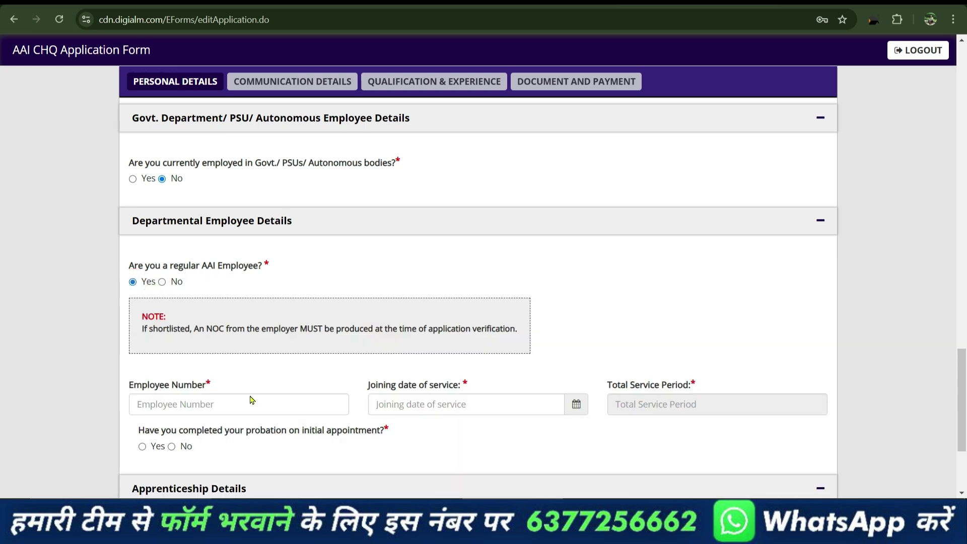
{"action": "left_click", "coordinate": [162, 282]}
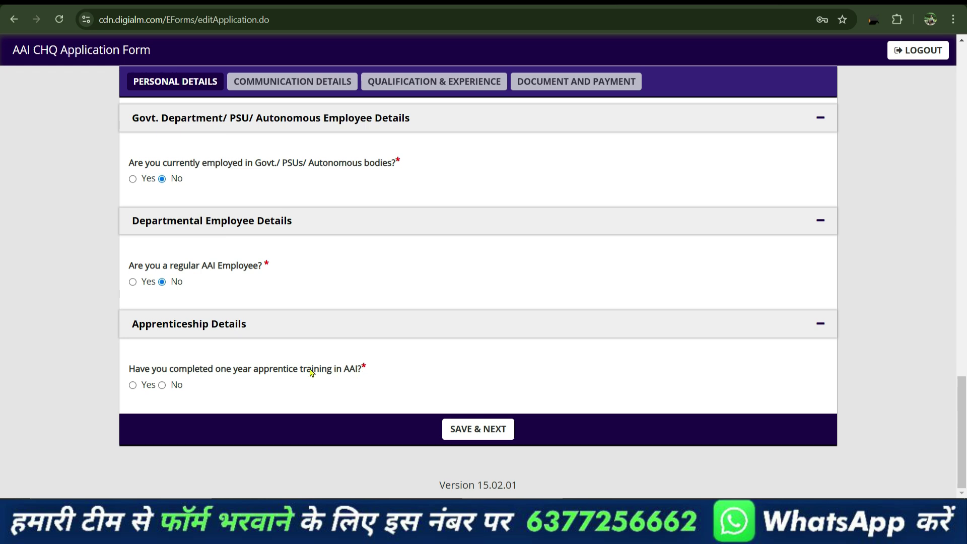
Step: Answer No to the one year AAI apprentice training question and save the personal details
{"action": "left_click", "coordinate": [133, 386]}
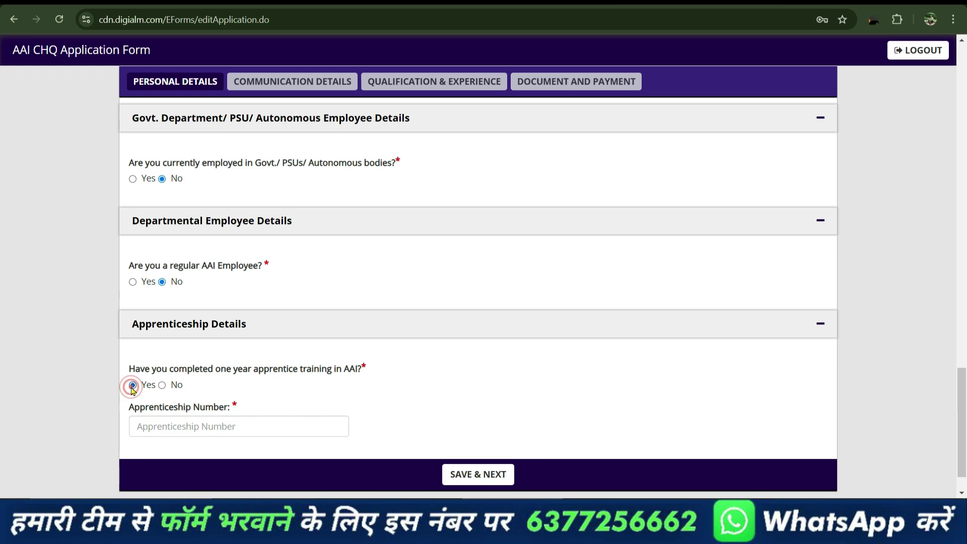
{"action": "left_click", "coordinate": [229, 428]}
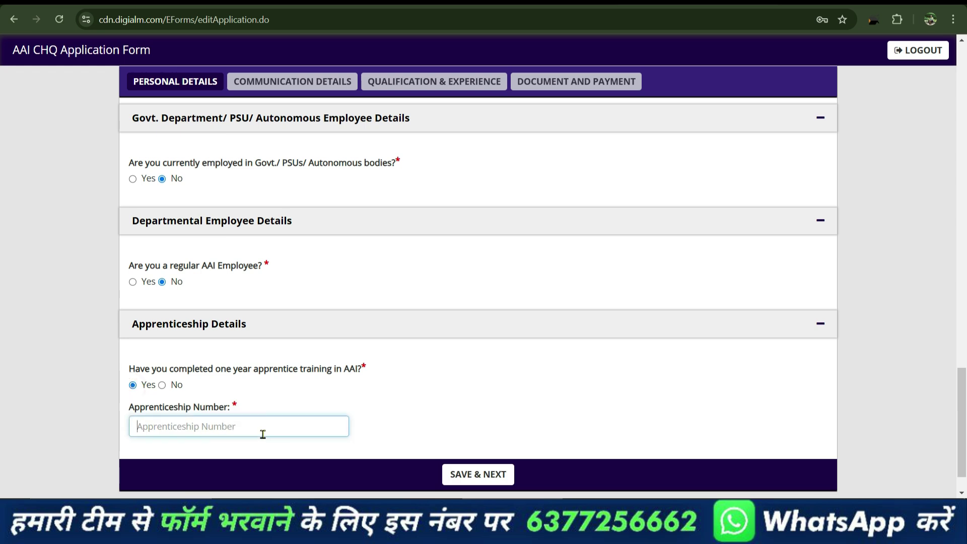
{"action": "left_click", "coordinate": [164, 387]}
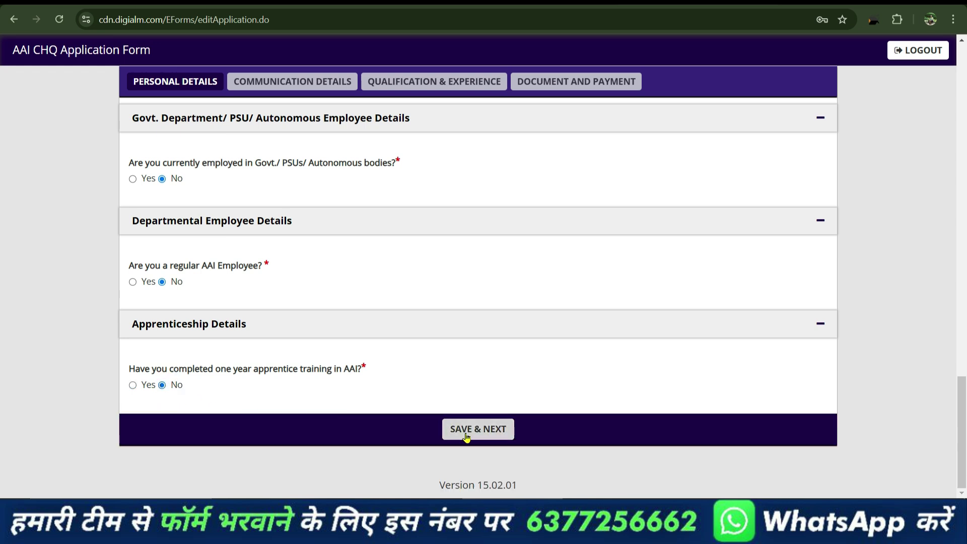
{"action": "left_click", "coordinate": [488, 430]}
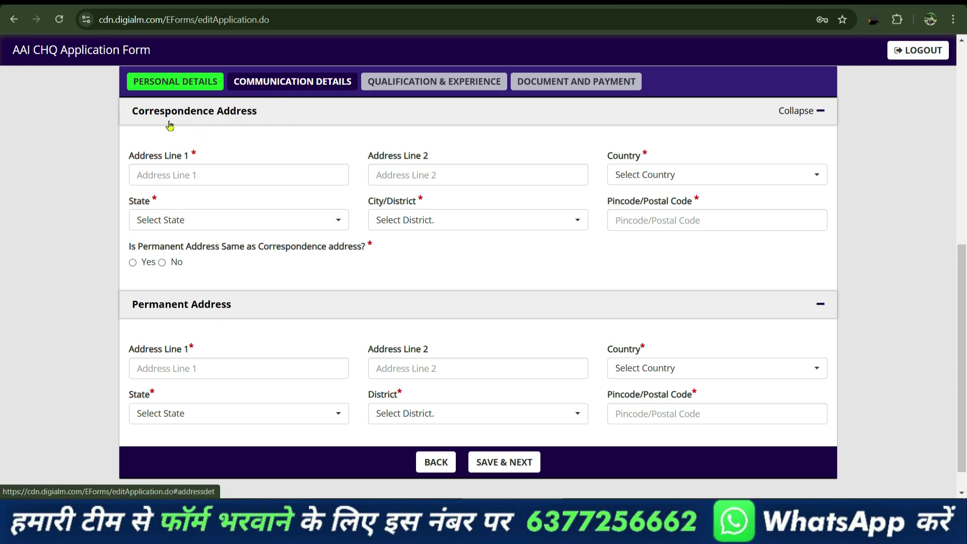
Step: Set the correspondence address to country India, state Bihar and district Bhojpur, and enter the postal code
{"action": "left_click", "coordinate": [202, 170]}
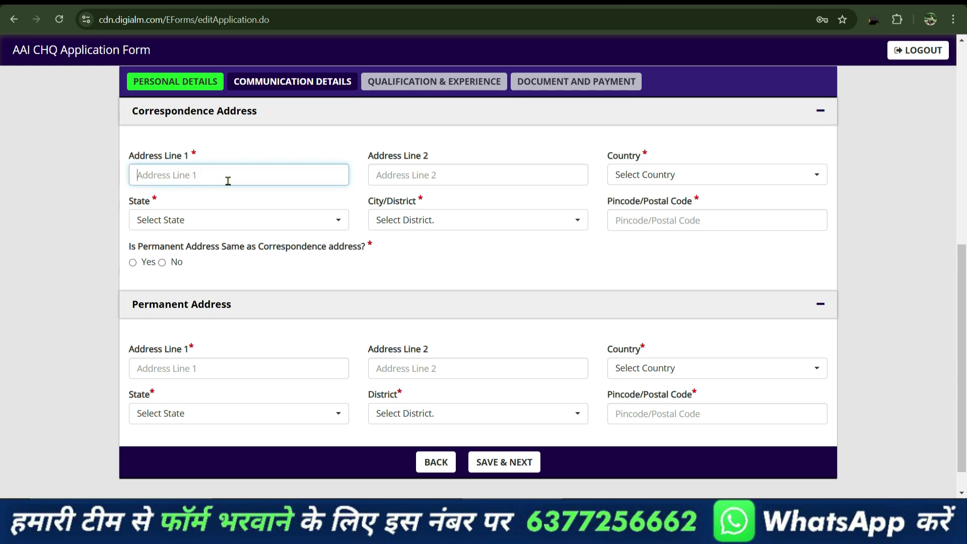
{"action": "left_click", "coordinate": [636, 181]}
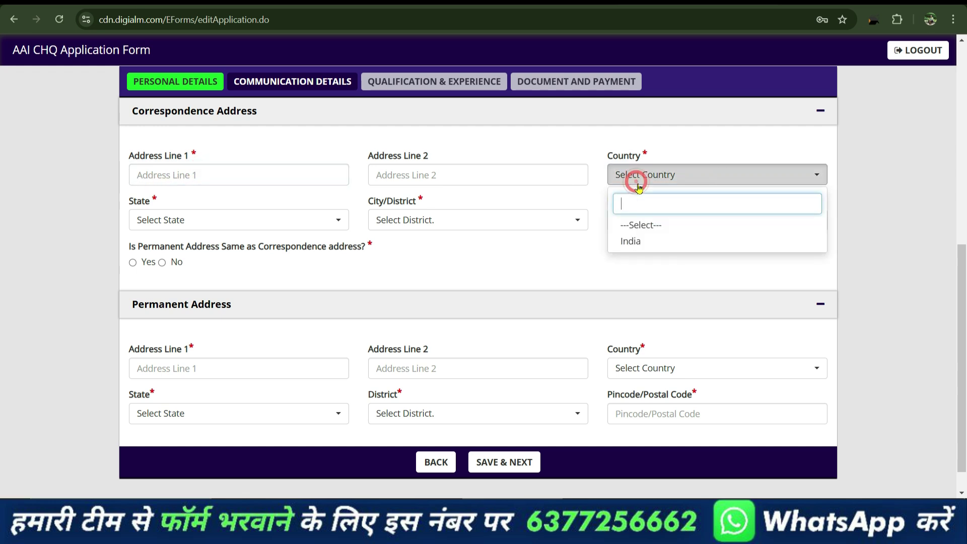
{"action": "left_click", "coordinate": [638, 241]}
{"action": "left_click", "coordinate": [168, 221]}
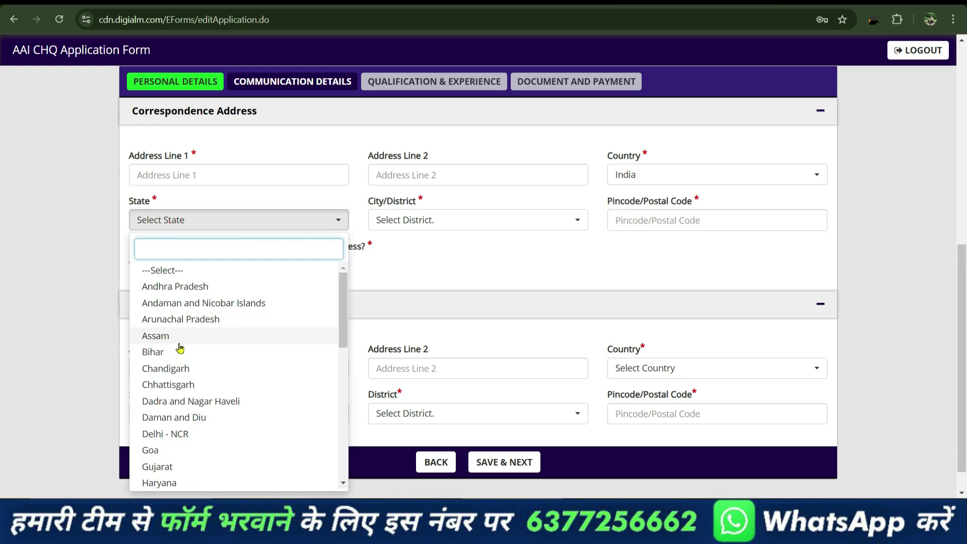
{"action": "left_click", "coordinate": [178, 352]}
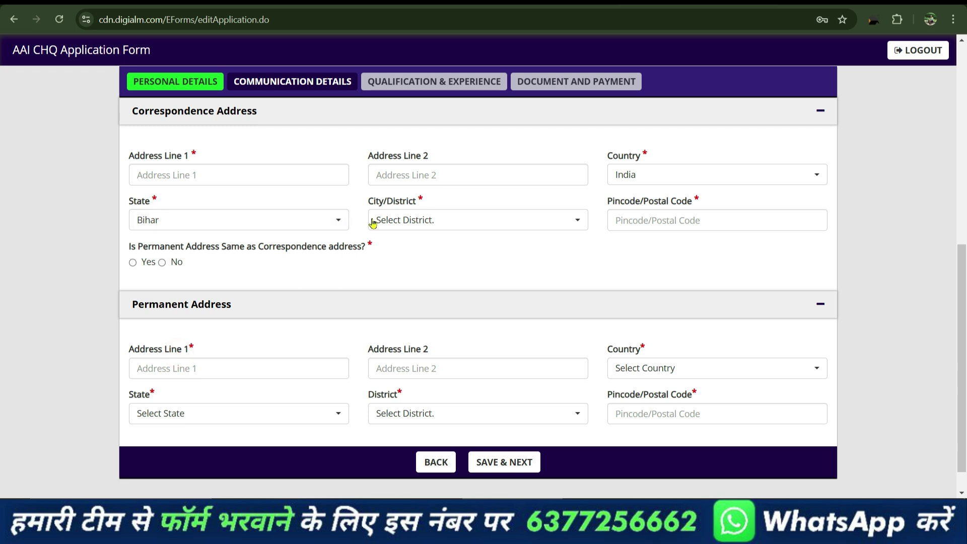
{"action": "left_click", "coordinate": [395, 220]}
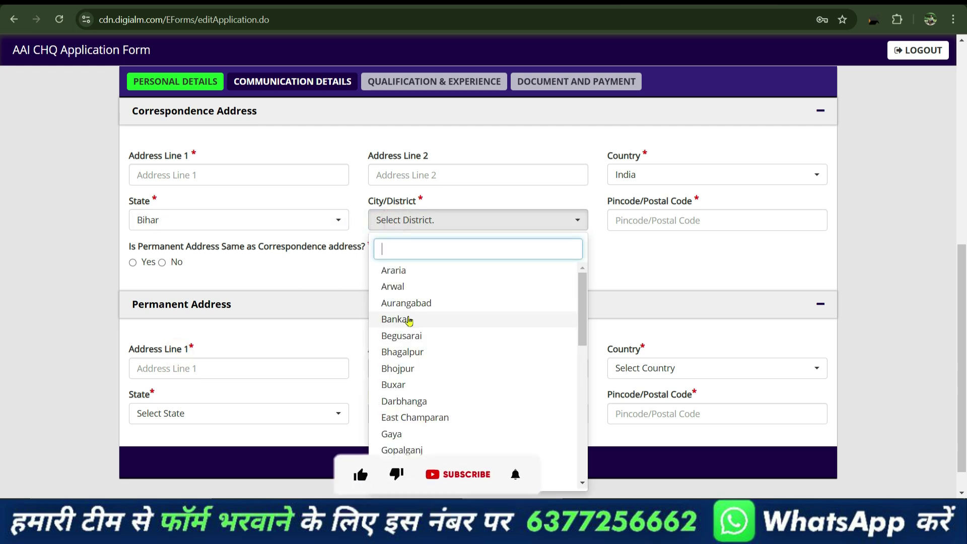
{"action": "left_click", "coordinate": [409, 369]}
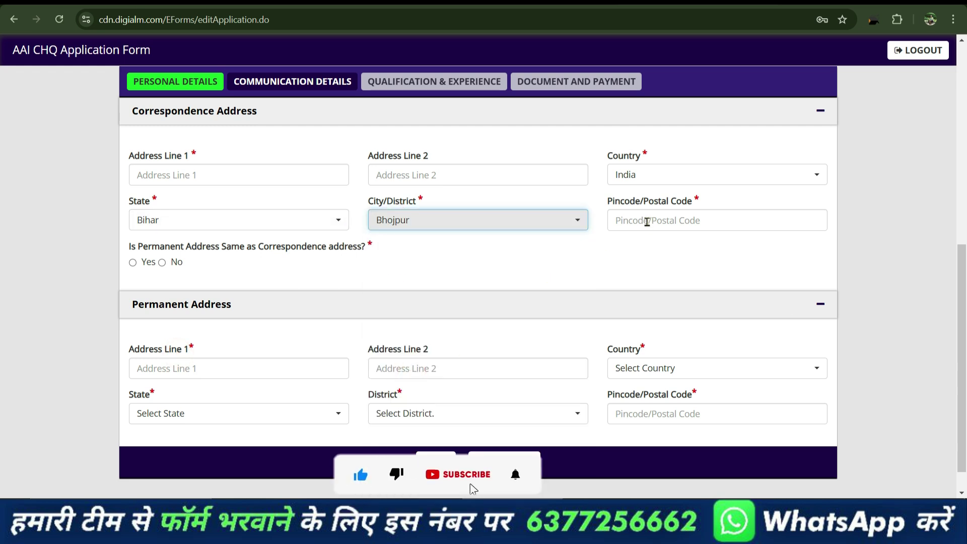
{"action": "left_click", "coordinate": [666, 220]}
{"action": "type", "text": "81305"}
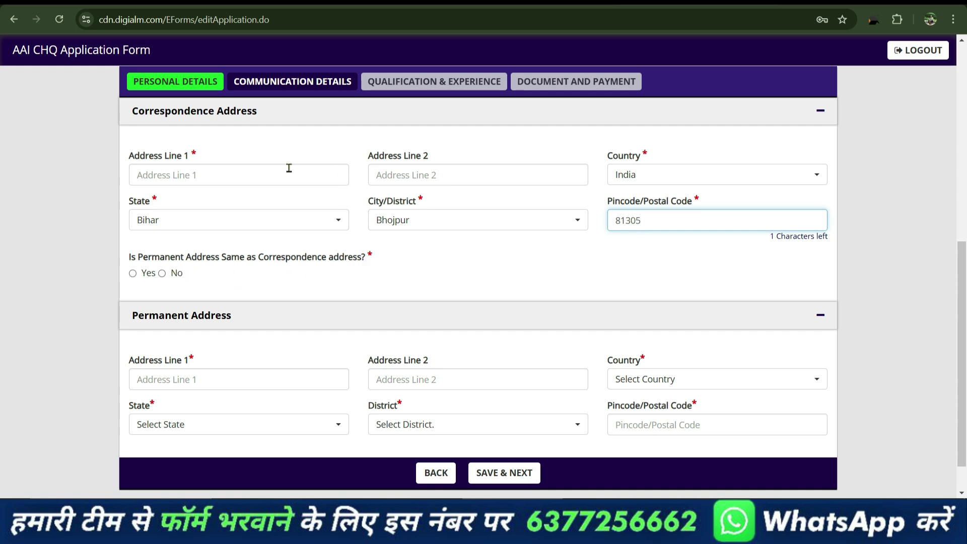
Step: Answer No to the permanent address being the same as the correspondence address and save the communication details
{"action": "left_click", "coordinate": [134, 262]}
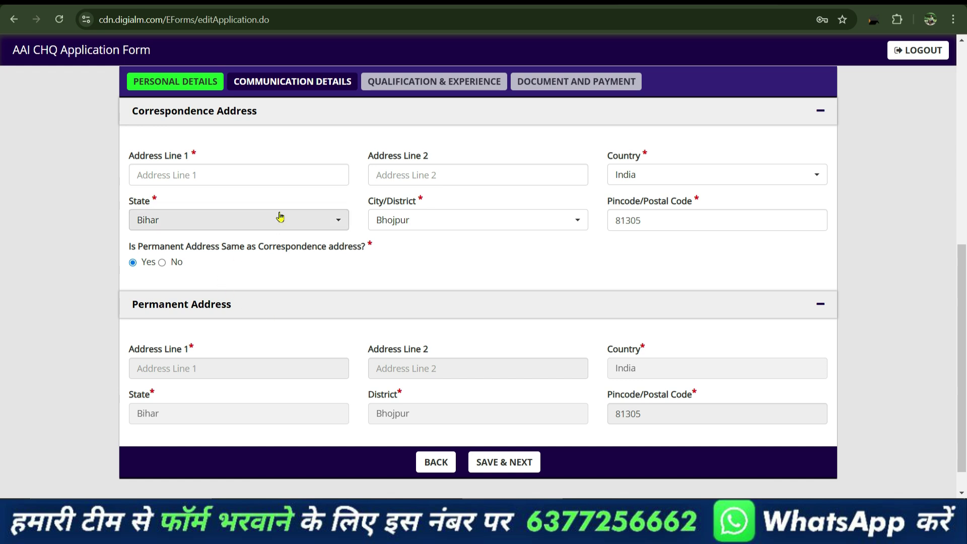
{"action": "left_click", "coordinate": [162, 263]}
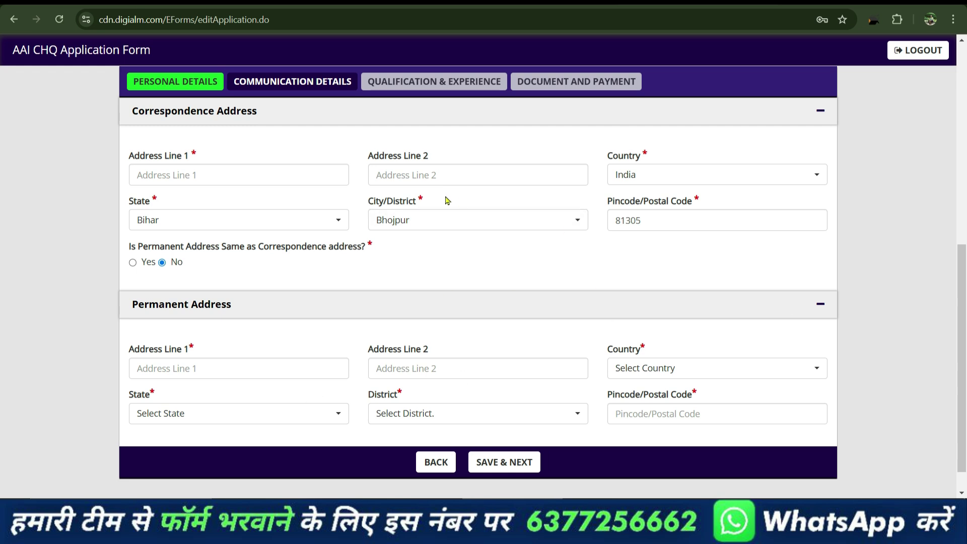
{"action": "left_click", "coordinate": [507, 470]}
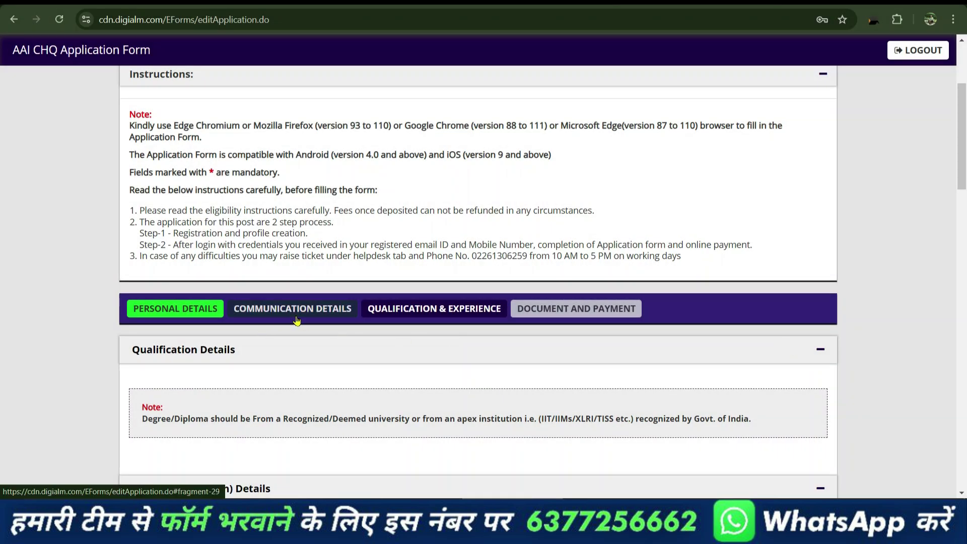
Step: Look through the Matriculation (10th) fields for the board name, date of passing, school name and subject
{"action": "scroll", "coordinate": [323, 322], "scroll_direction": "down", "scroll_amount": 3}
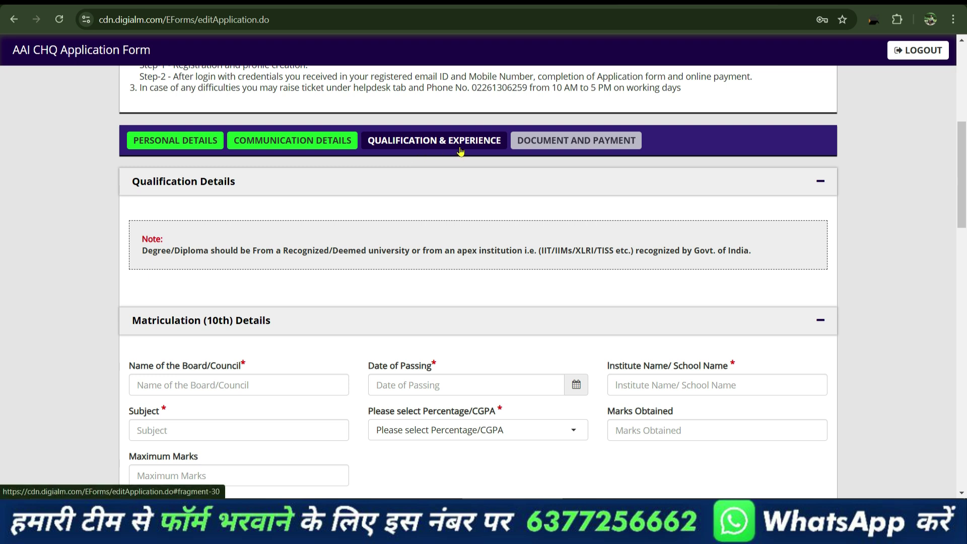
{"action": "scroll", "coordinate": [460, 173], "scroll_direction": "down", "scroll_amount": 3}
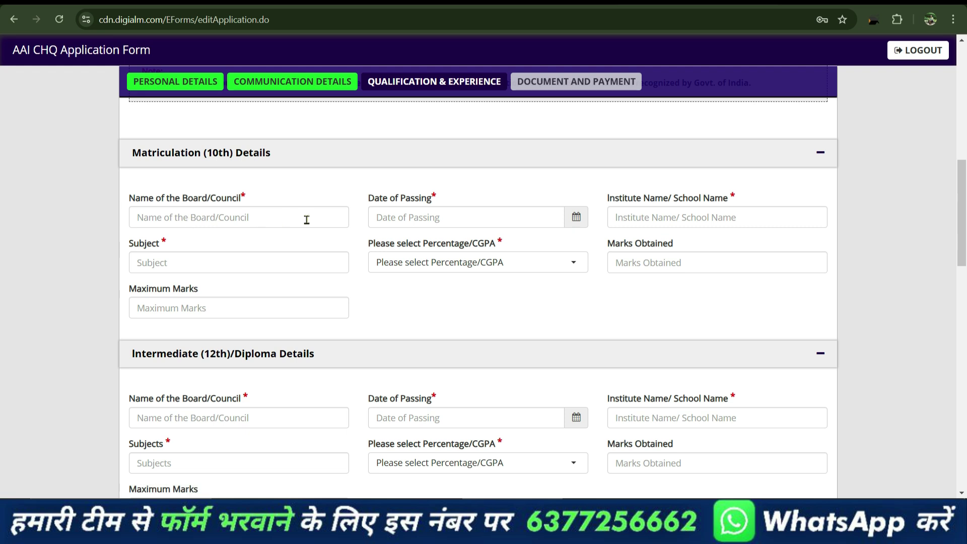
{"action": "left_click", "coordinate": [158, 218]}
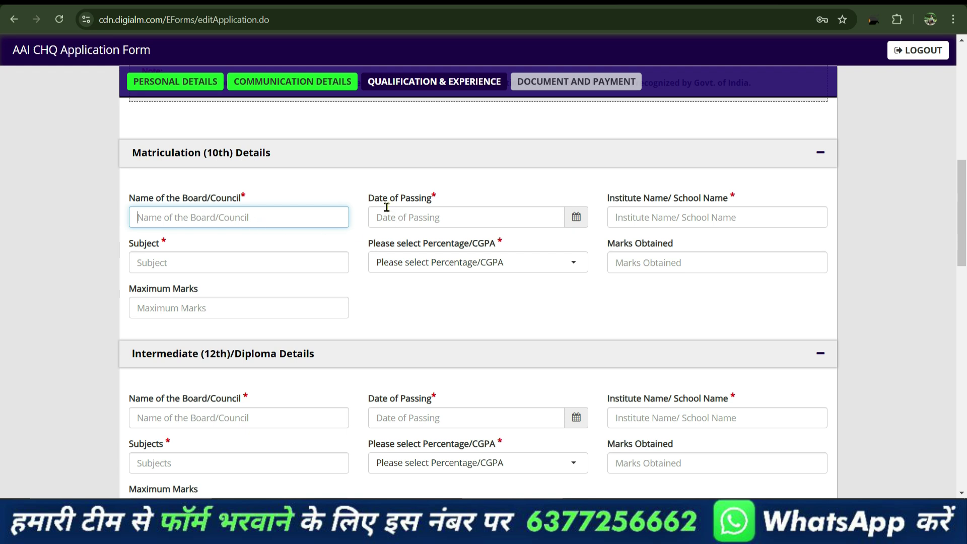
{"action": "left_click", "coordinate": [576, 217]}
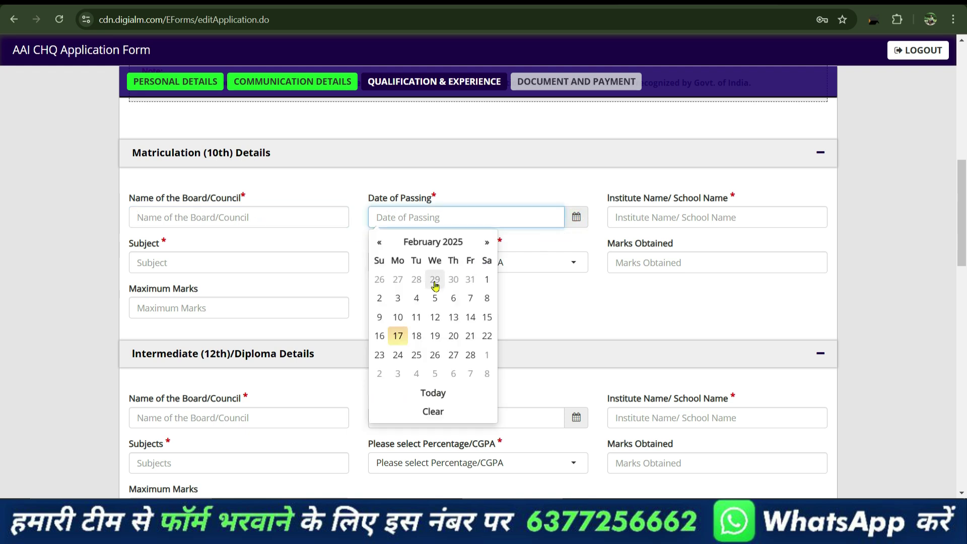
{"action": "left_click", "coordinate": [468, 201]}
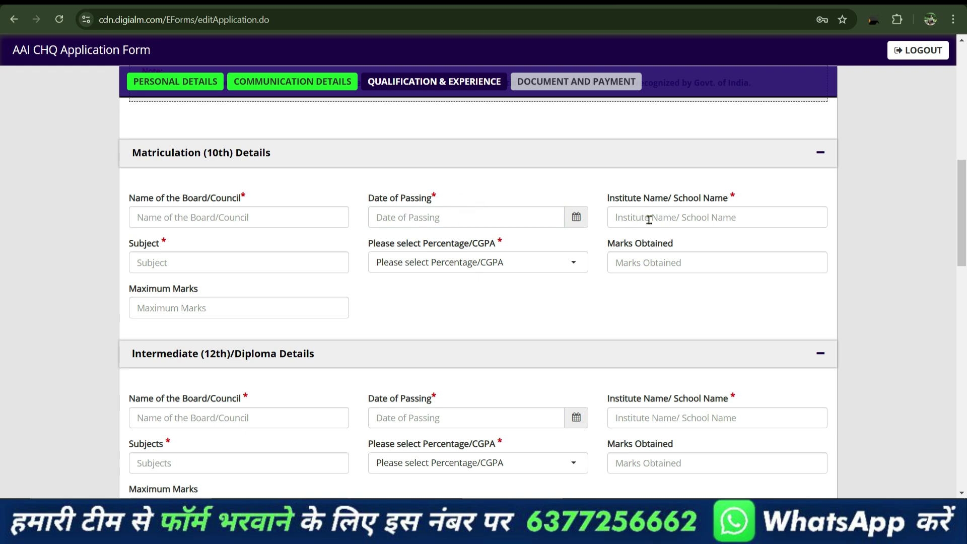
{"action": "left_click", "coordinate": [681, 219]}
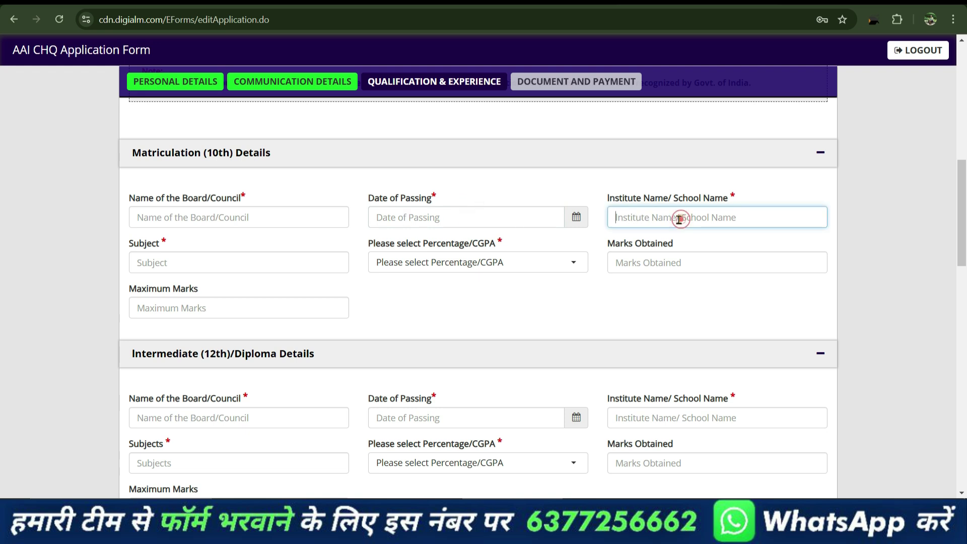
{"action": "left_click", "coordinate": [230, 265]}
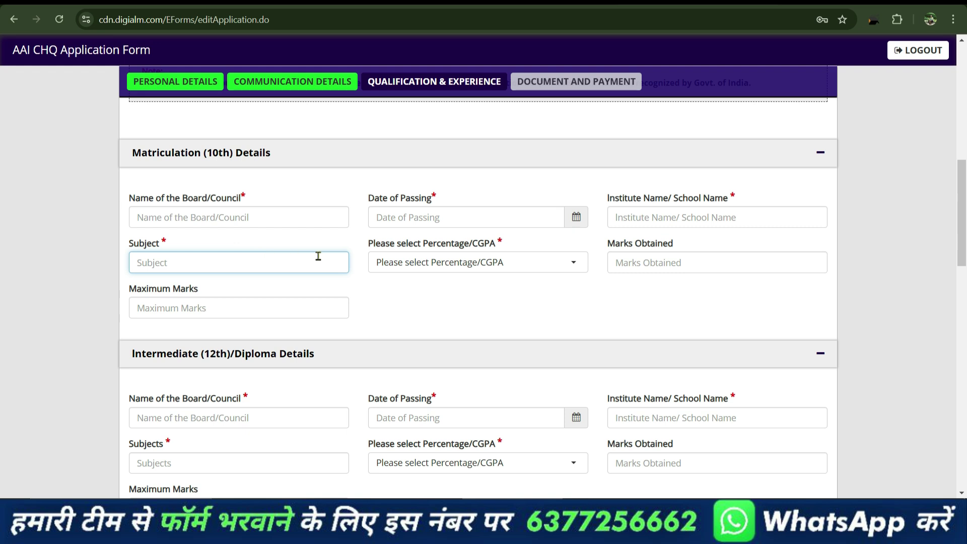
Step: Set the Matriculation (10th) result type to Percentage, with 400 marks obtained out of a maximum of 500
{"action": "left_click", "coordinate": [410, 257]}
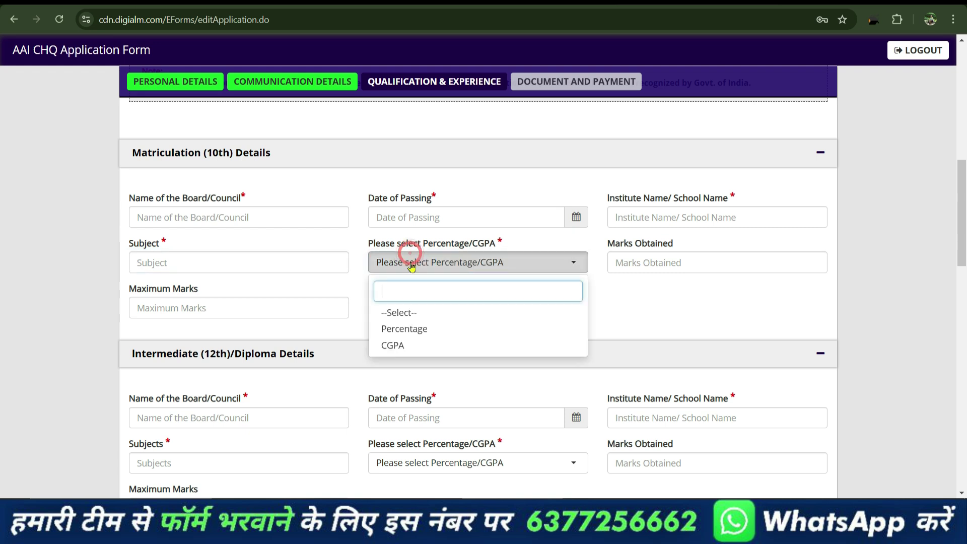
{"action": "left_click", "coordinate": [420, 332]}
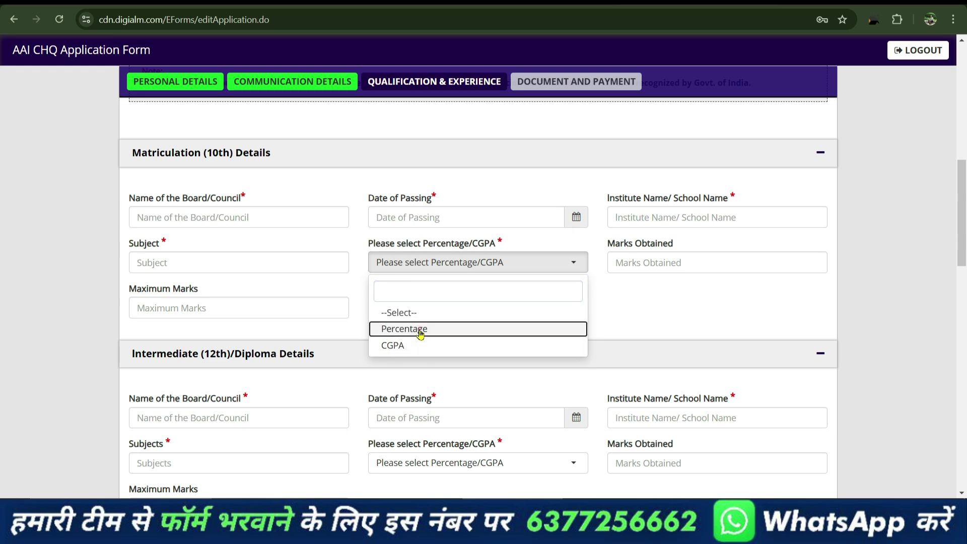
{"action": "left_click", "coordinate": [644, 263]}
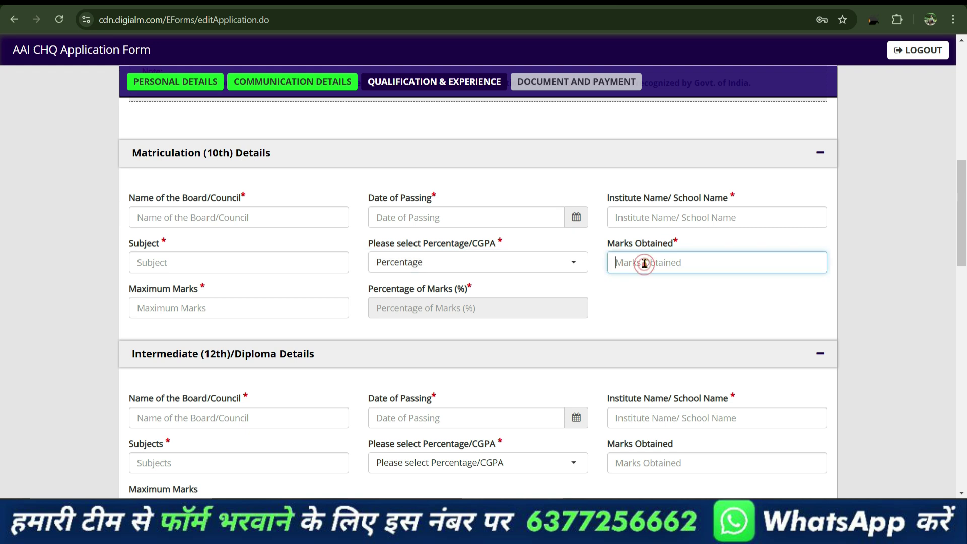
{"action": "type", "text": "4"}
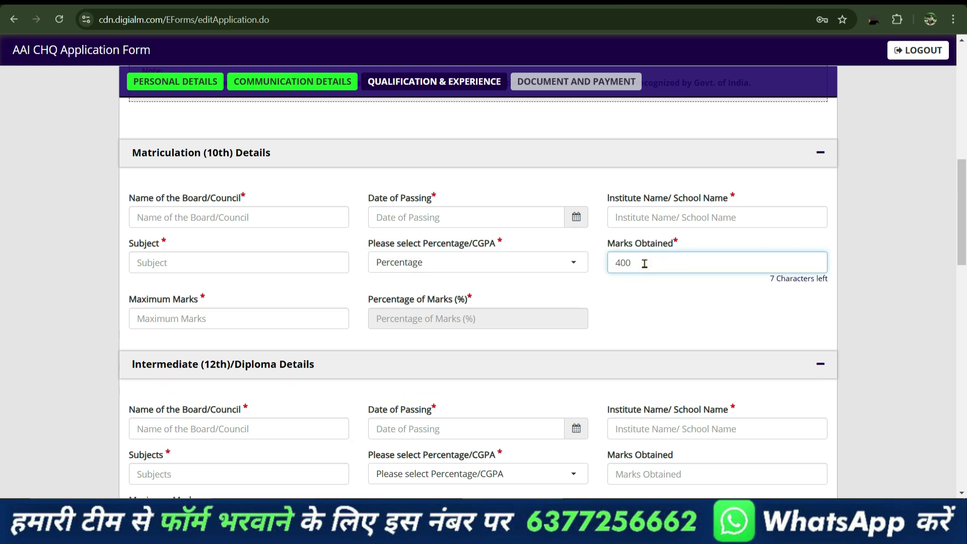
{"action": "type", "text": "00"}
{"action": "left_click", "coordinate": [234, 320]}
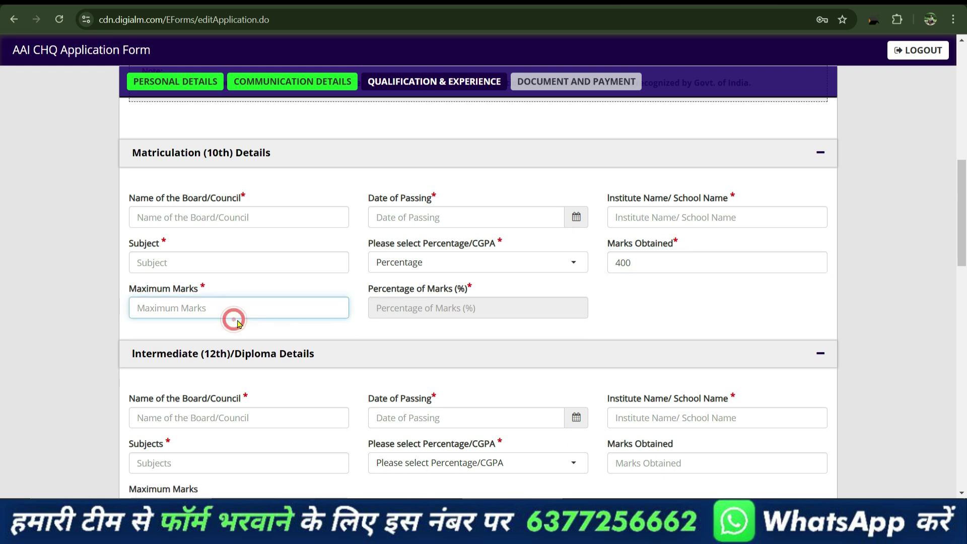
{"action": "type", "text": "500"}
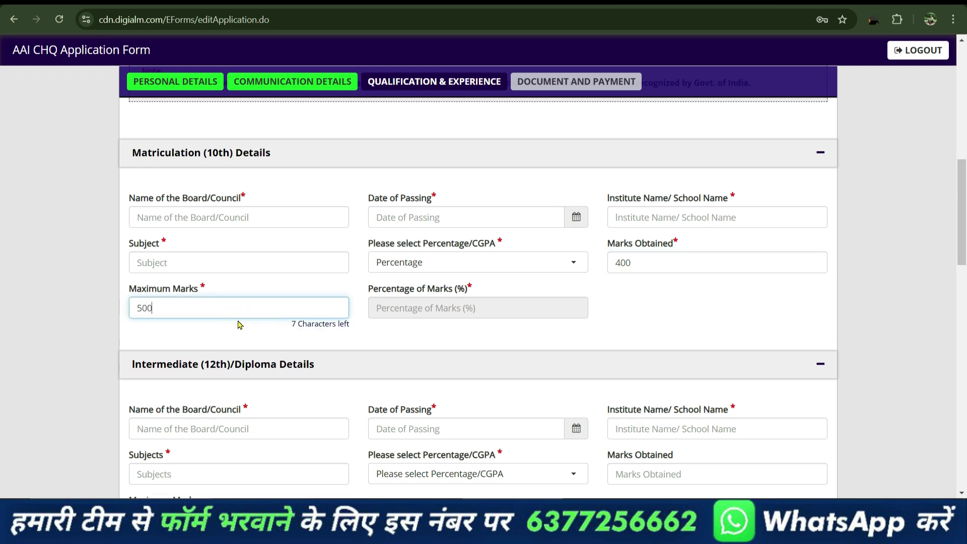
{"action": "left_click", "coordinate": [391, 328]}
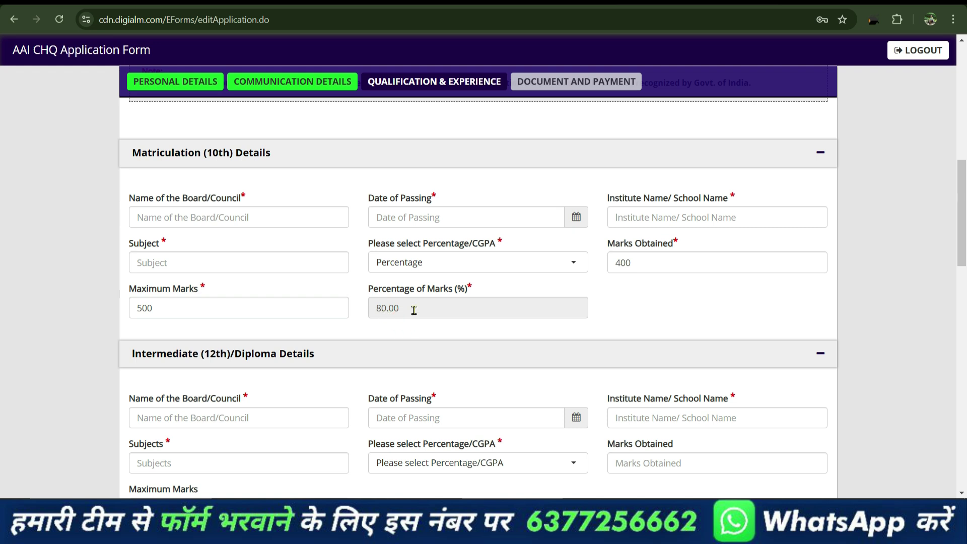
{"action": "scroll", "coordinate": [386, 315], "scroll_direction": "down", "scroll_amount": 3}
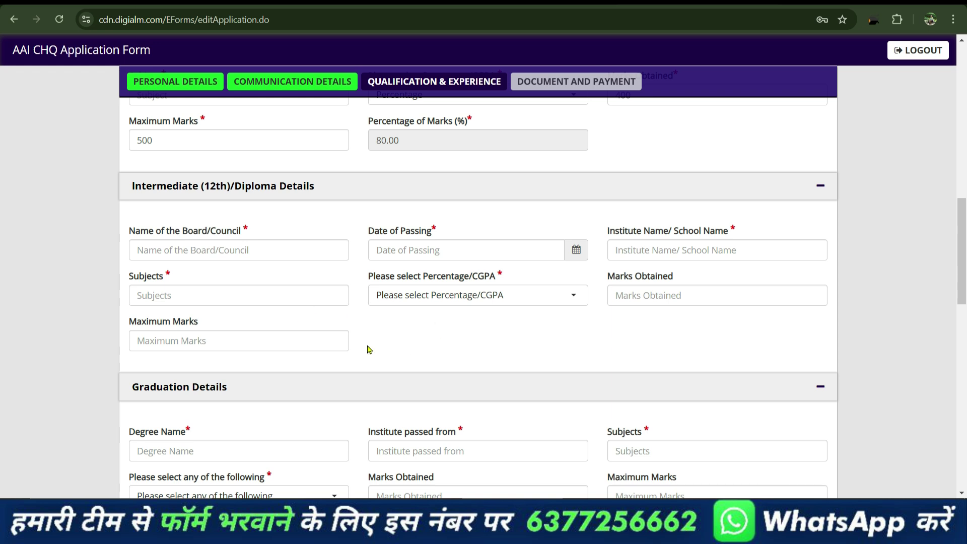
{"action": "scroll", "coordinate": [369, 348], "scroll_direction": "up", "scroll_amount": 3}
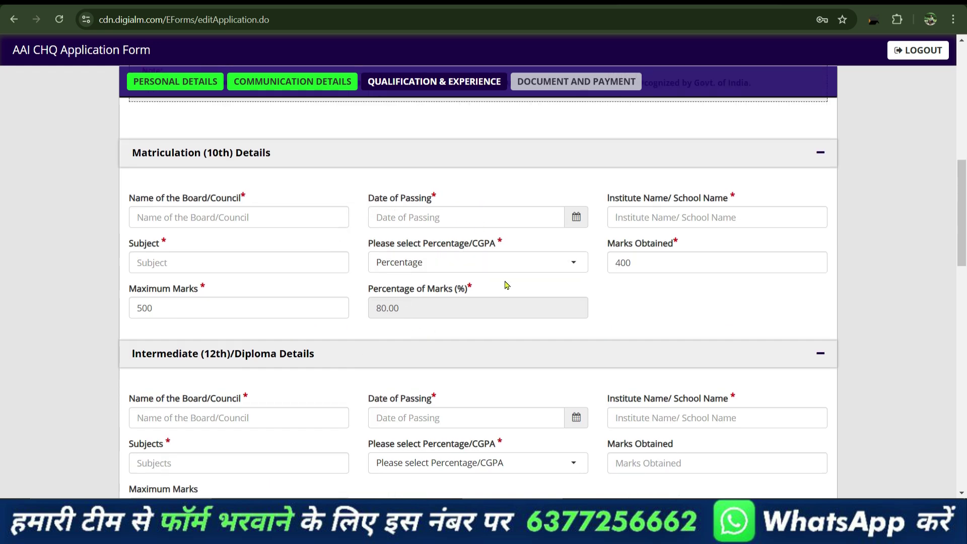
{"action": "scroll", "coordinate": [492, 309], "scroll_direction": "down", "scroll_amount": 3}
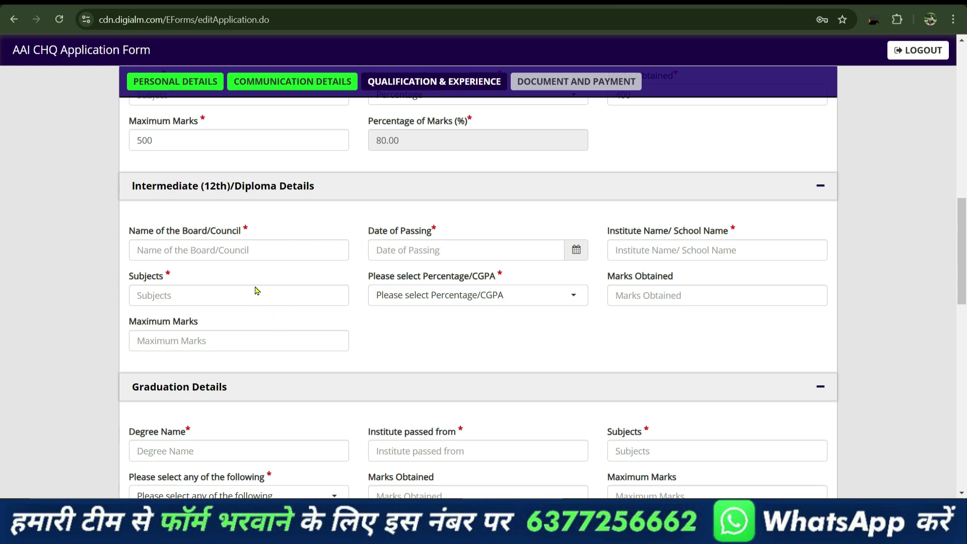
Step: Look through the Graduation Details fields for the degree name, institute passed from and subjects
{"action": "scroll", "coordinate": [350, 334], "scroll_direction": "down", "scroll_amount": 6}
{"action": "scroll", "coordinate": [362, 334], "scroll_direction": "up", "scroll_amount": 3}
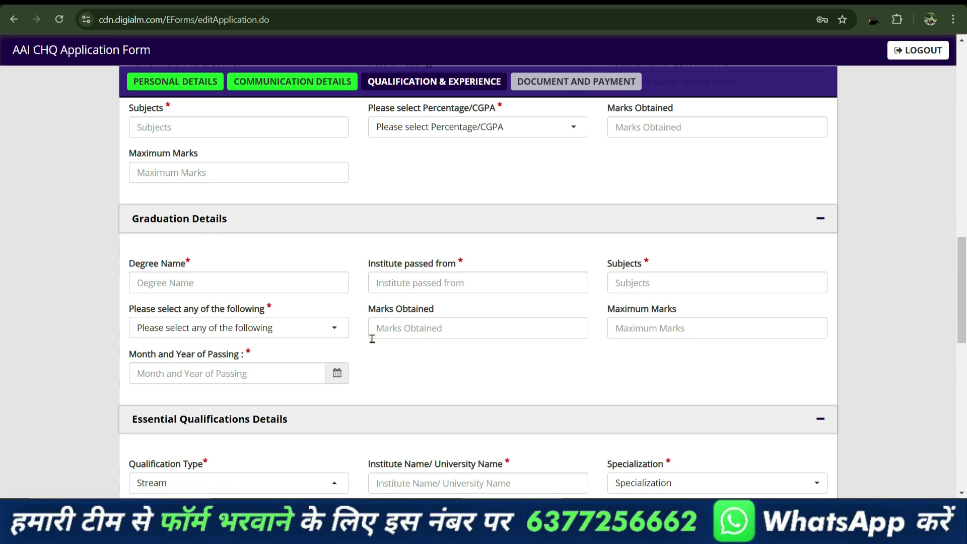
{"action": "left_click", "coordinate": [172, 286]}
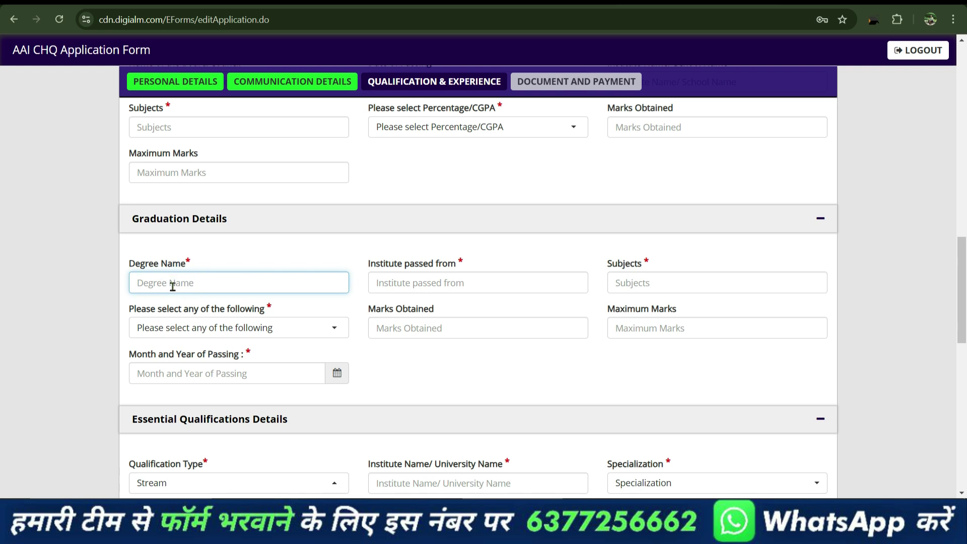
{"action": "left_click", "coordinate": [405, 285]}
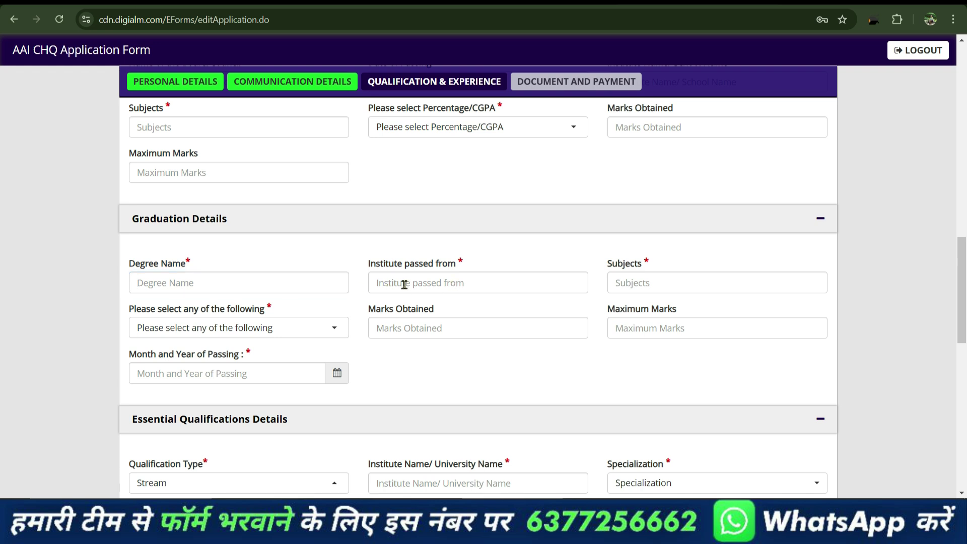
{"action": "left_click", "coordinate": [413, 286]}
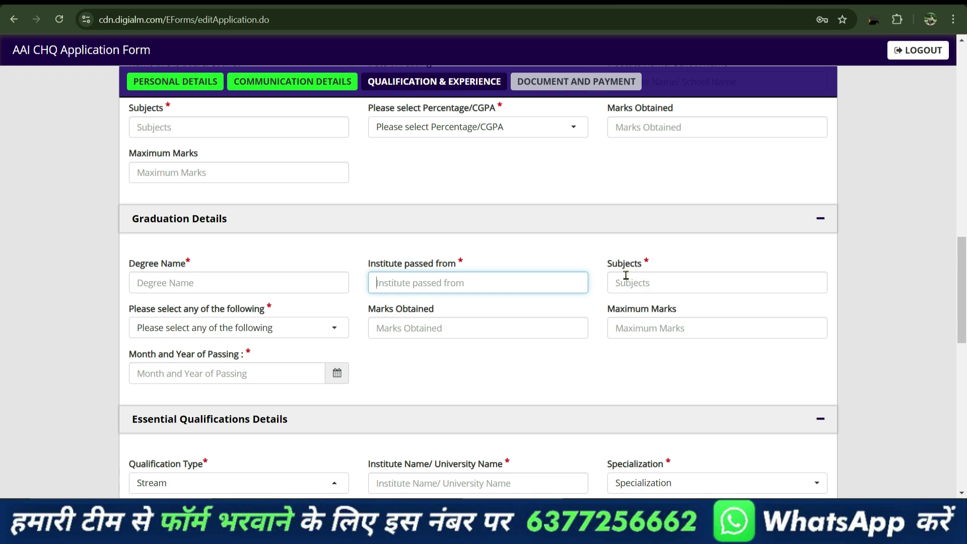
{"action": "left_click", "coordinate": [638, 290]}
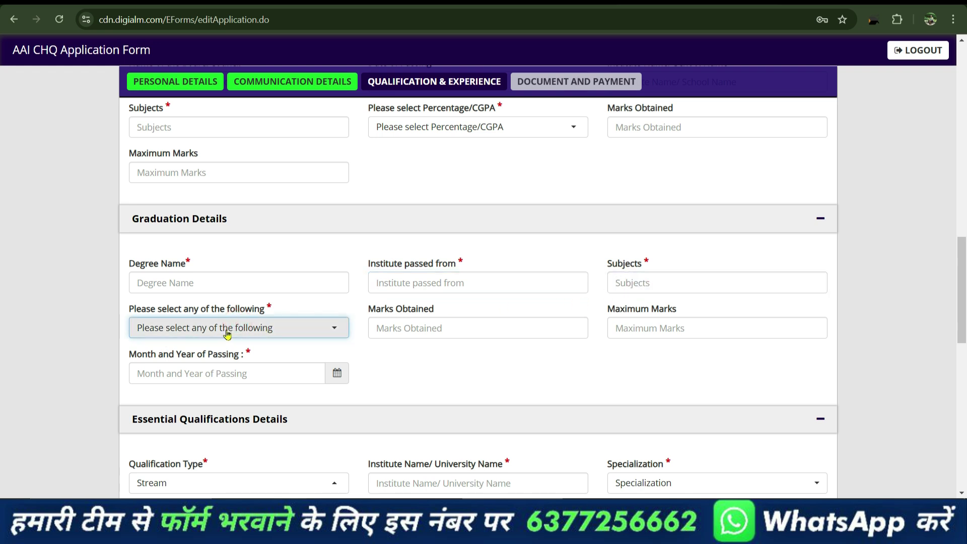
Step: Set the graduation result type to Percentage, with 400 marks obtained out of a maximum of 500
{"action": "left_click", "coordinate": [204, 332]}
{"action": "left_click", "coordinate": [189, 396]}
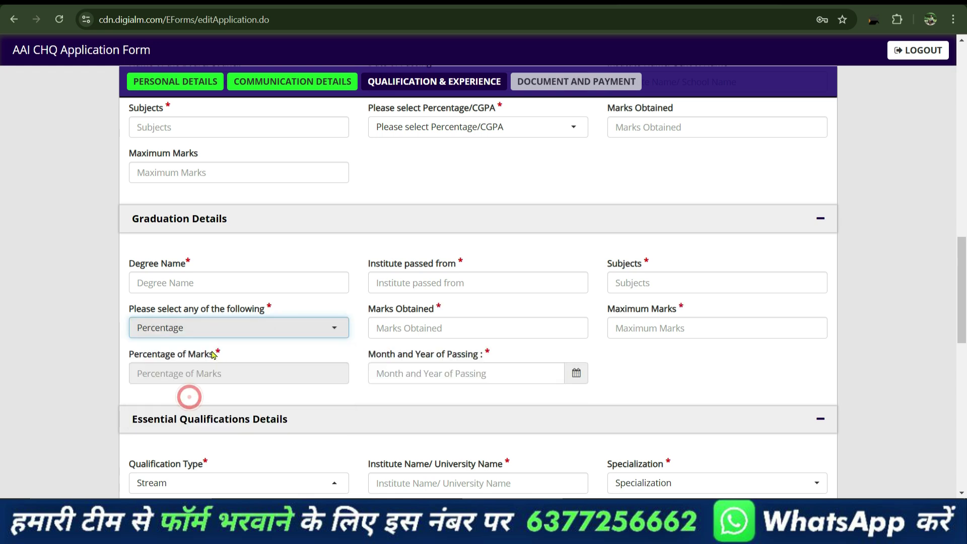
{"action": "left_click", "coordinate": [412, 335]}
{"action": "type", "text": "400"}
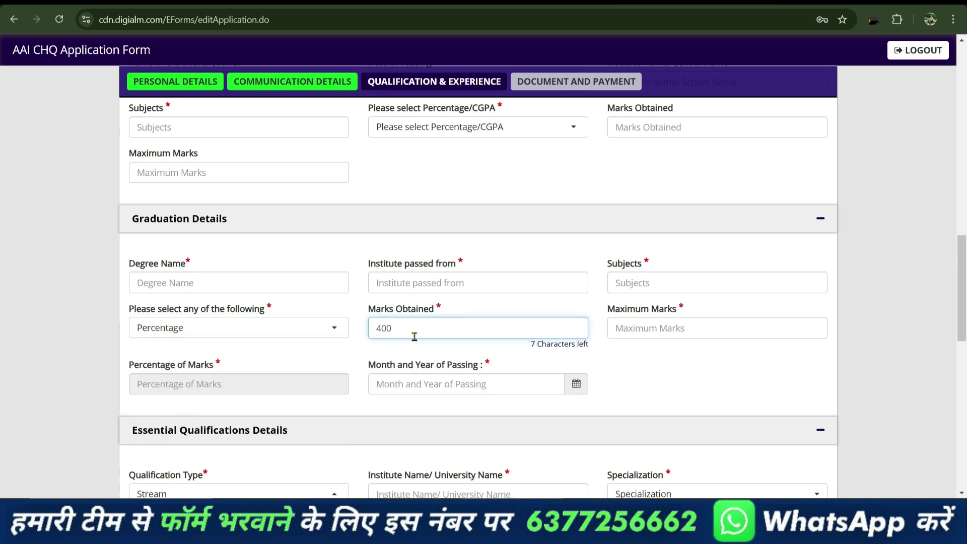
{"action": "left_click", "coordinate": [659, 328]}
{"action": "type", "text": "500"}
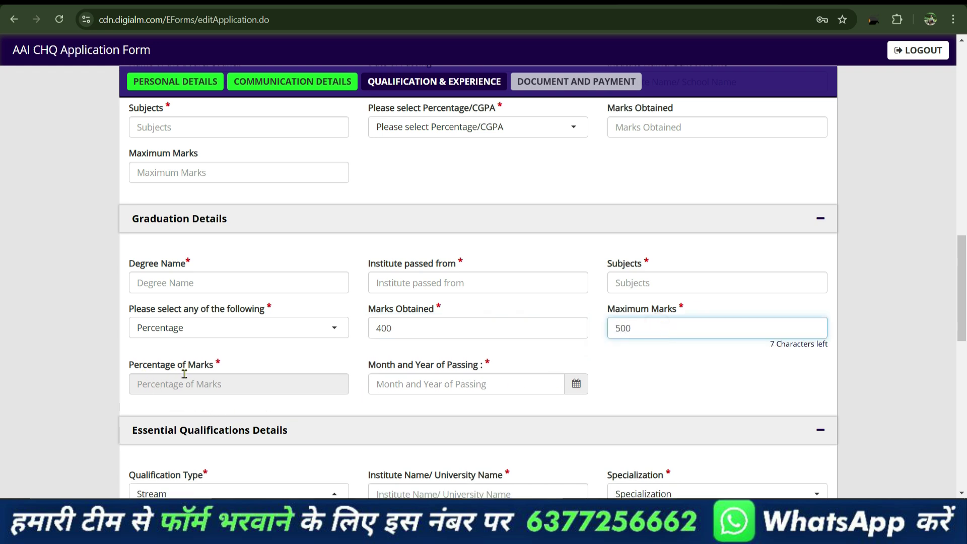
{"action": "left_click", "coordinate": [187, 401]}
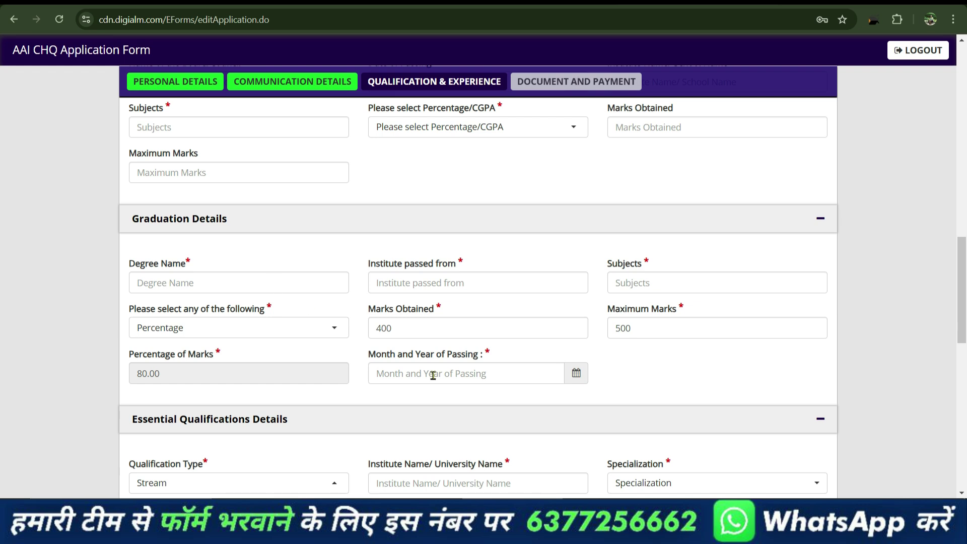
Step: Set the graduation month and year of passing to 02/2020
{"action": "left_click", "coordinate": [575, 377]}
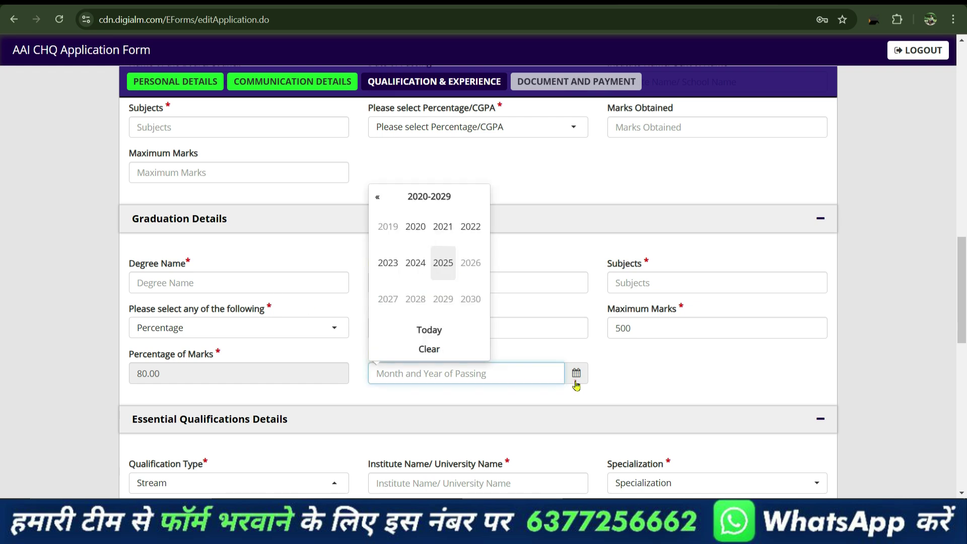
{"action": "left_click", "coordinate": [406, 241]}
{"action": "left_click", "coordinate": [411, 239]}
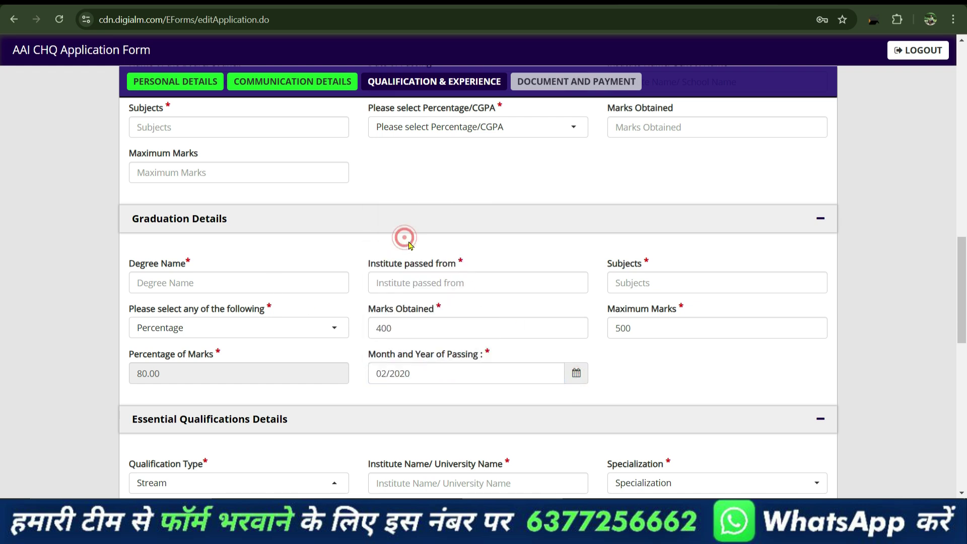
Step: Set the essential qualification type to MBA or Equivalent (2 years duration)
{"action": "scroll", "coordinate": [445, 381], "scroll_direction": "down", "scroll_amount": 3}
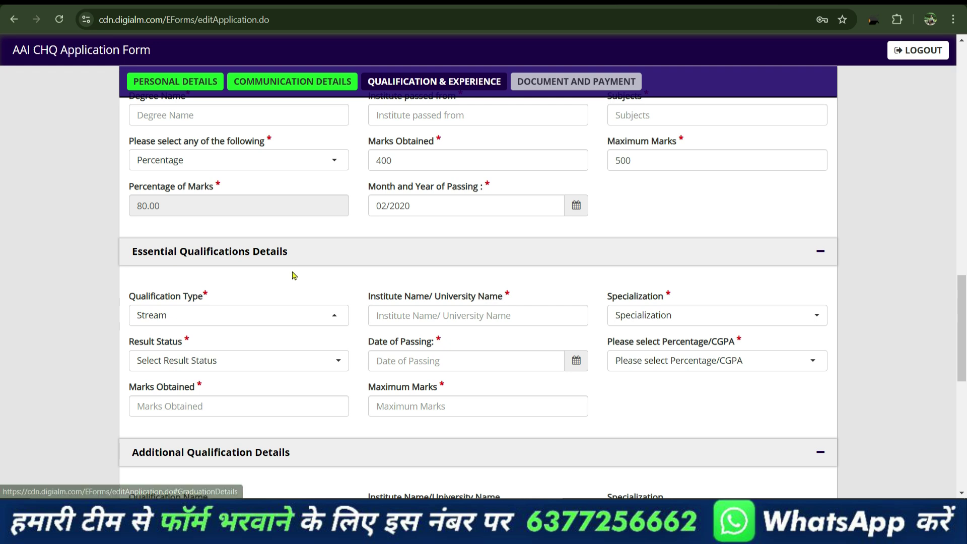
{"action": "left_click", "coordinate": [208, 318]}
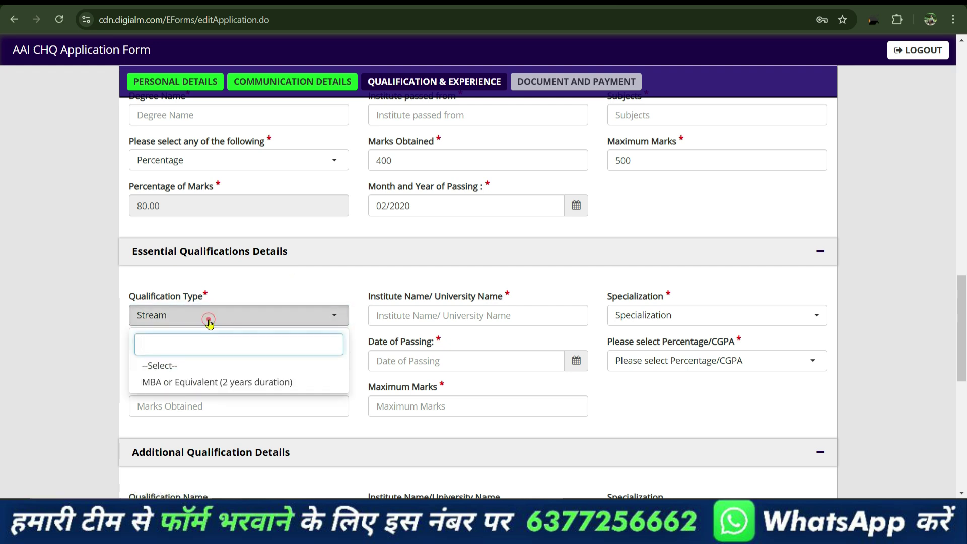
{"action": "left_click", "coordinate": [223, 382]}
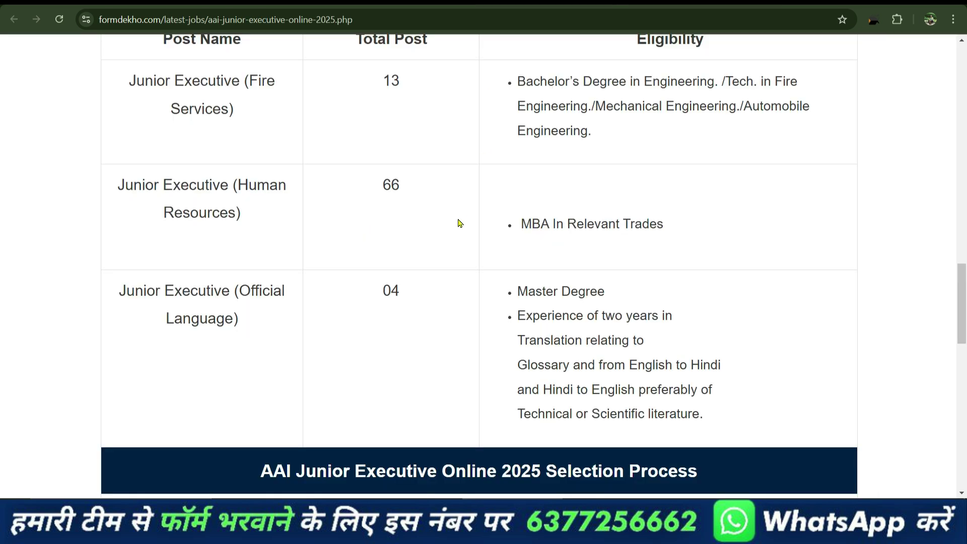
Step: Check the Junior Executive (Human Resources) eligibility in the vacancy details on the formdekho.com page, then return to the application form
{"action": "scroll", "coordinate": [458, 220], "scroll_direction": "up", "scroll_amount": 10}
{"action": "scroll", "coordinate": [453, 195], "scroll_direction": "down", "scroll_amount": 20}
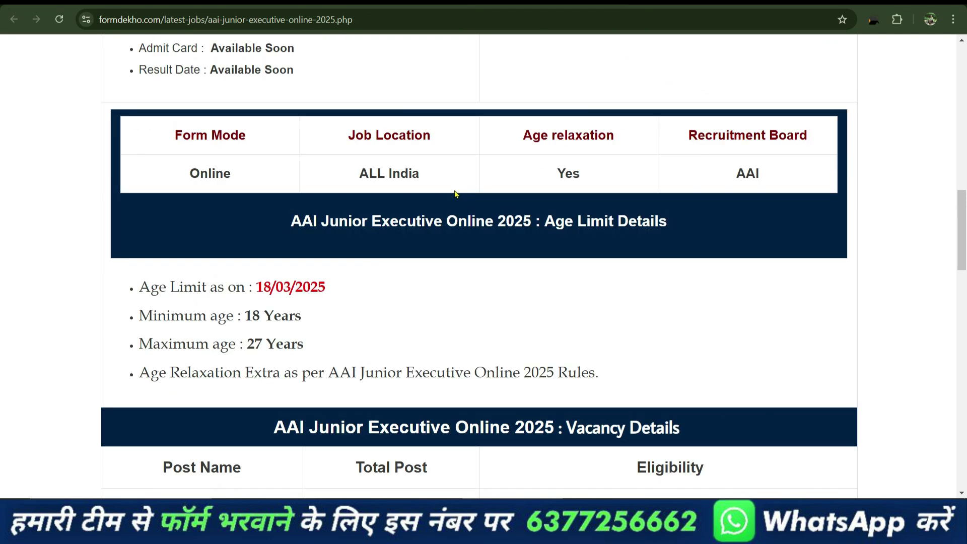
{"action": "scroll", "coordinate": [457, 194], "scroll_direction": "up", "scroll_amount": 6}
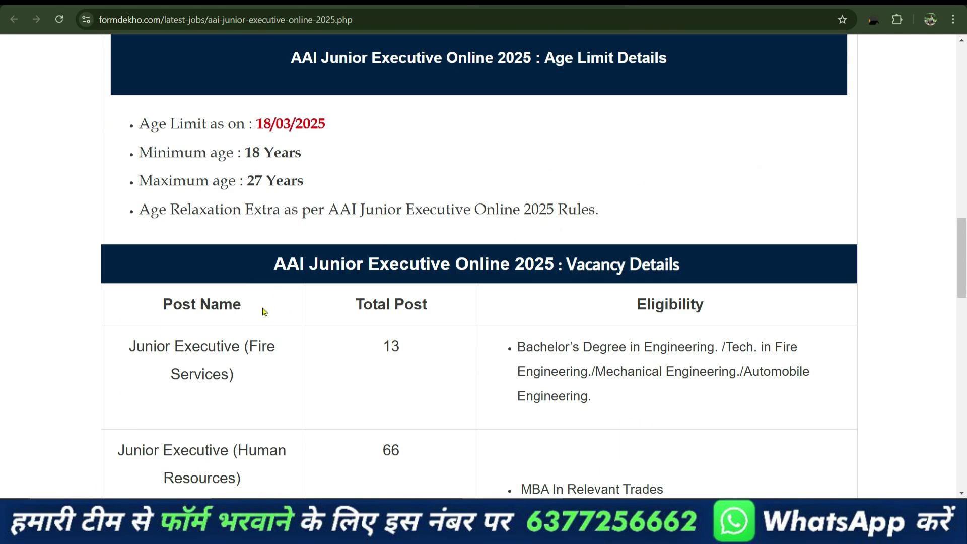
{"action": "scroll", "coordinate": [654, 338], "scroll_direction": "down", "scroll_amount": 3}
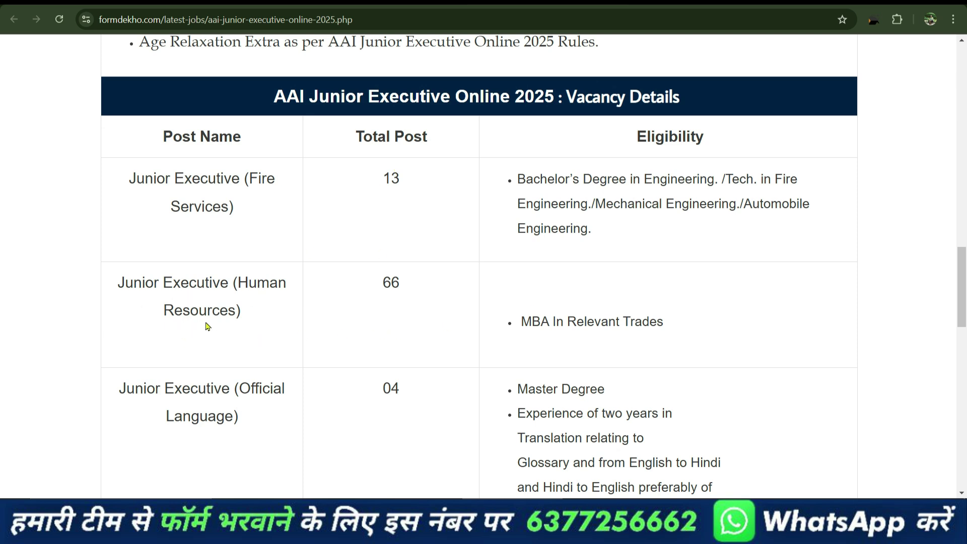
{"action": "double_click", "coordinate": [523, 320]}
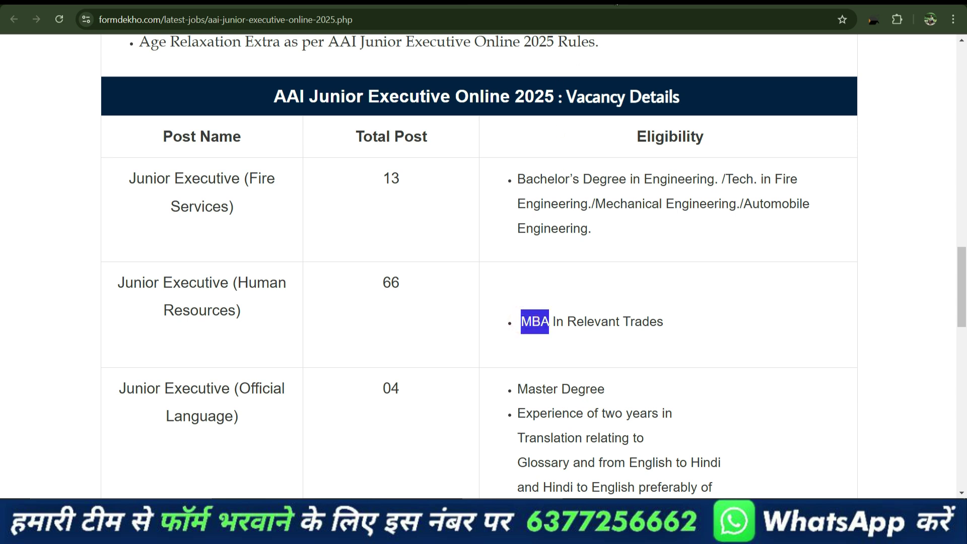
{"action": "key", "text": "alt+Tab"}
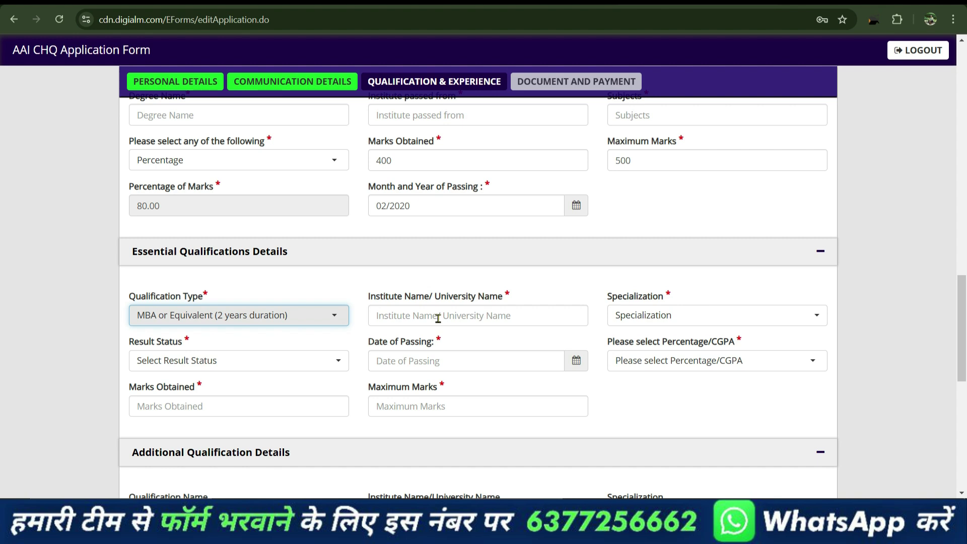
Step: Set the essential qualification's specialization to HRM and its result status to Passed
{"action": "left_click", "coordinate": [464, 316]}
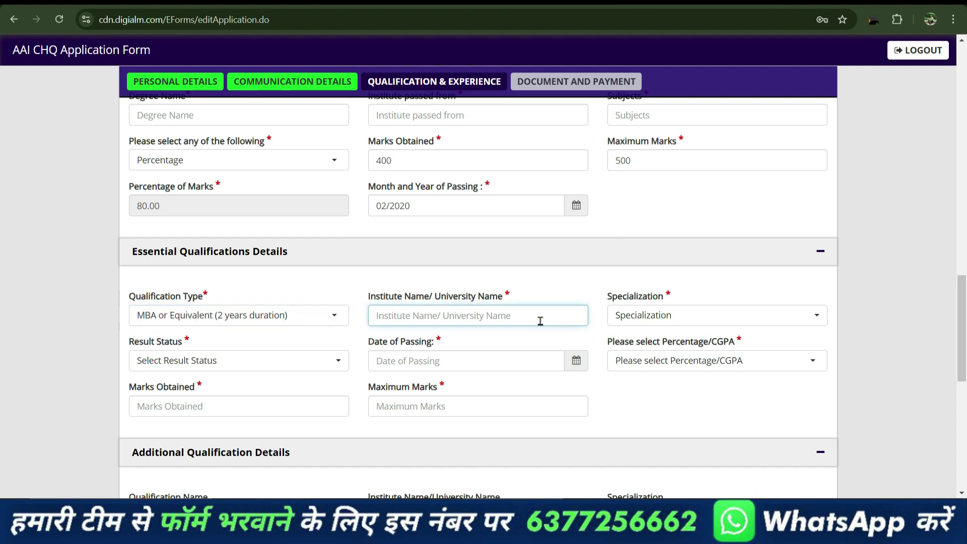
{"action": "left_click", "coordinate": [637, 325]}
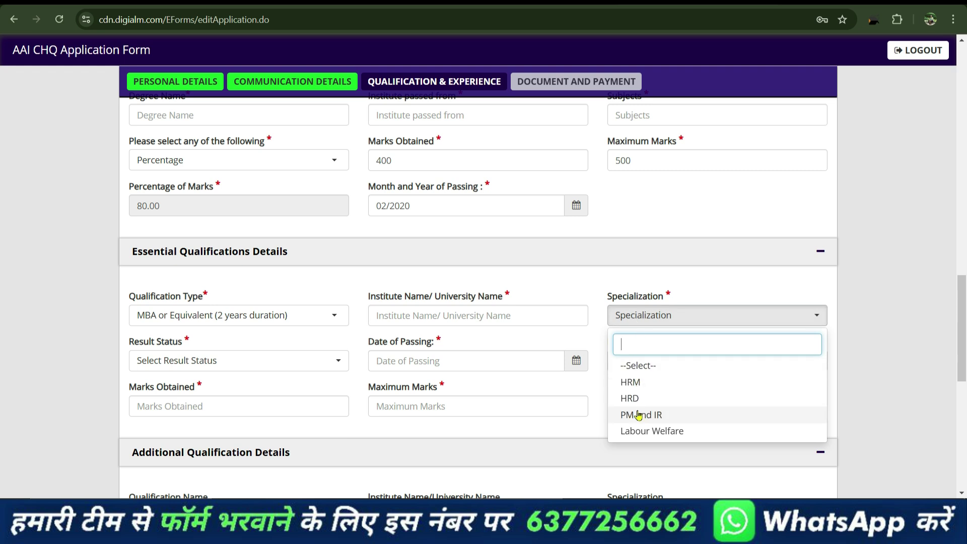
{"action": "left_click", "coordinate": [644, 383]}
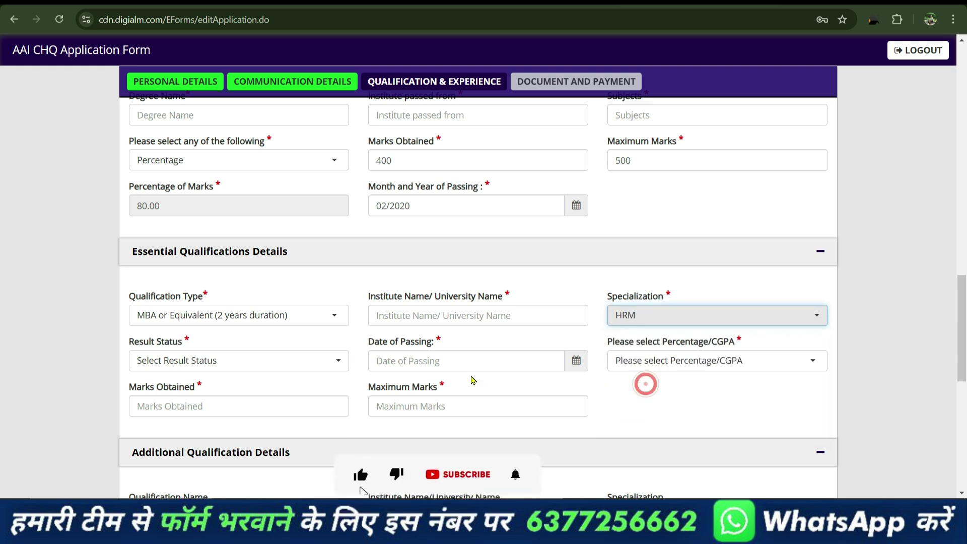
{"action": "left_click", "coordinate": [201, 360]}
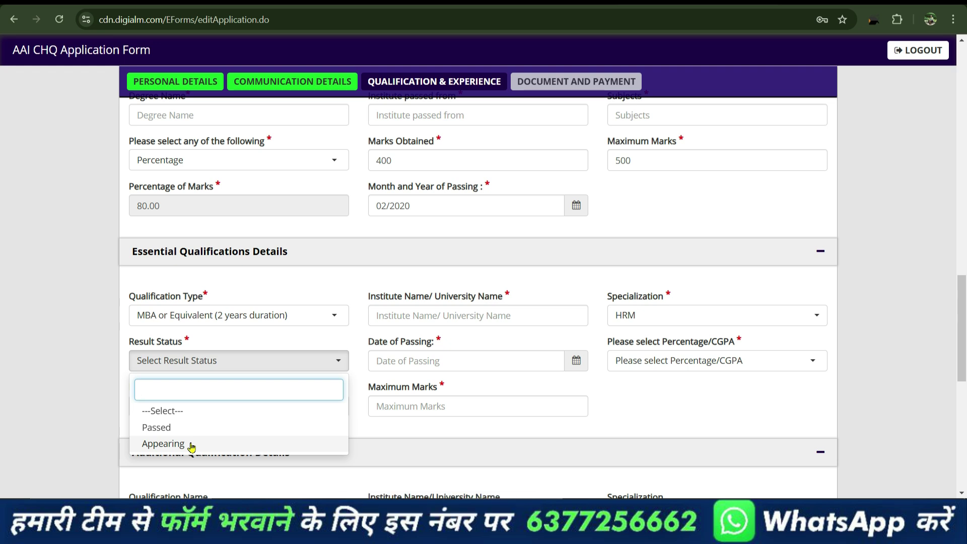
{"action": "key", "text": "Up"}
{"action": "key", "text": "Return"}
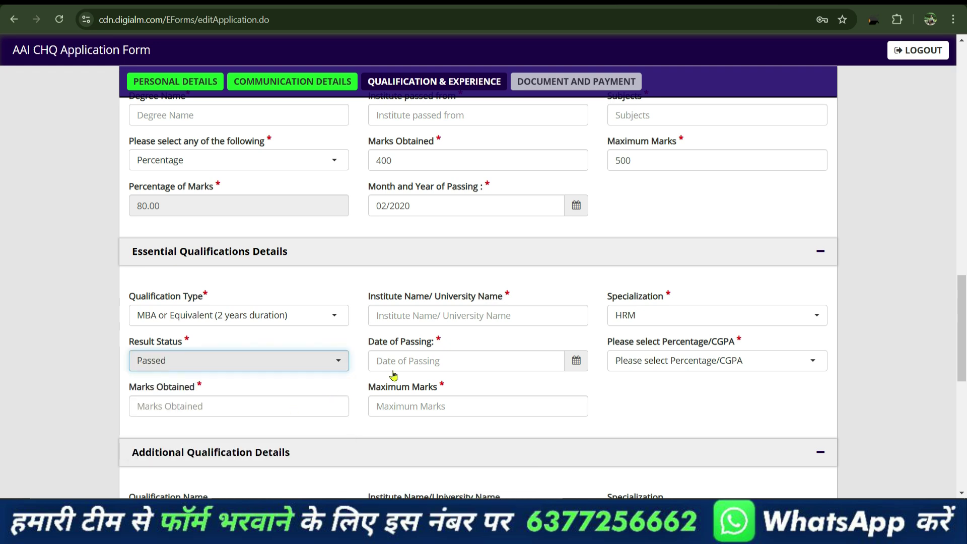
{"action": "left_click", "coordinate": [412, 361]}
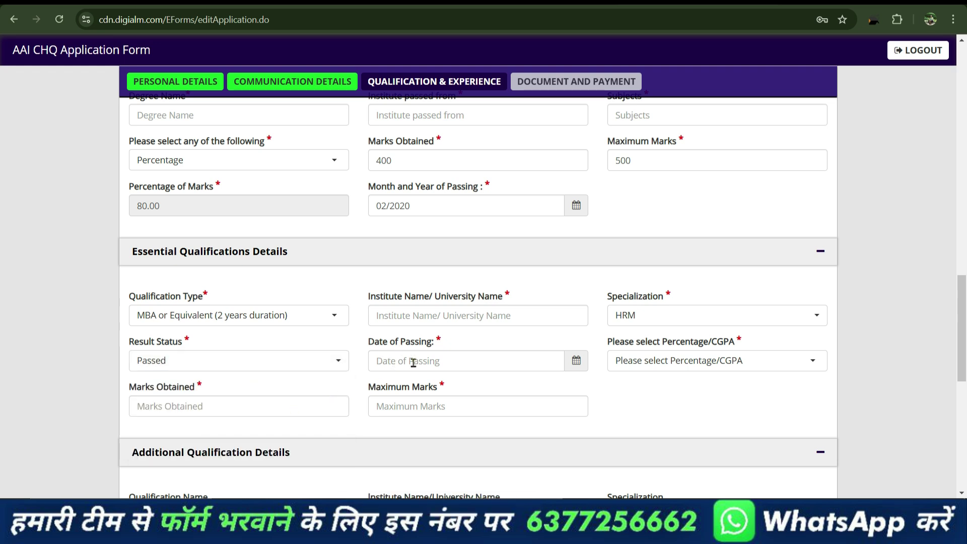
{"action": "left_click", "coordinate": [577, 362]}
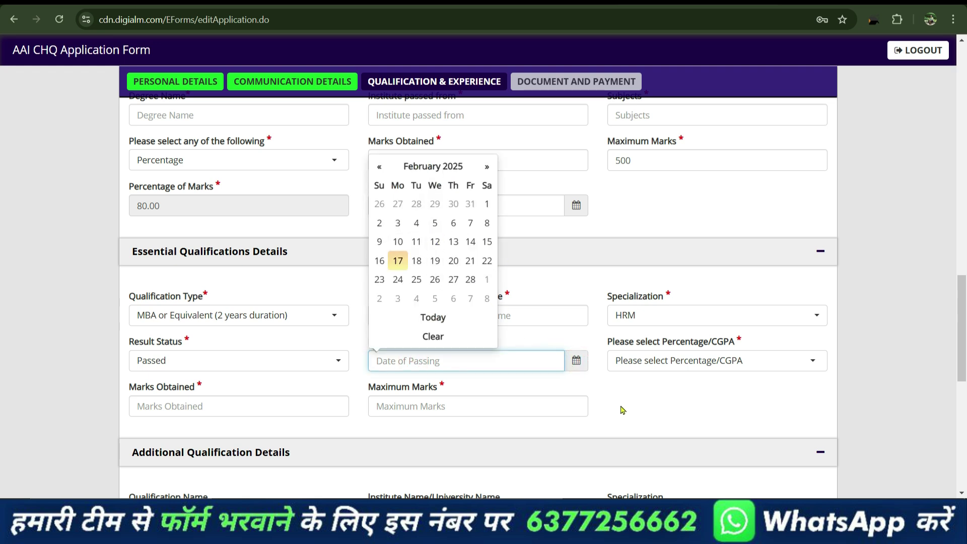
{"action": "left_click", "coordinate": [650, 394]}
Step: Set the essential qualification's result type to Percentage, with 400 marks obtained out of a maximum of 500
{"action": "left_click", "coordinate": [653, 361]}
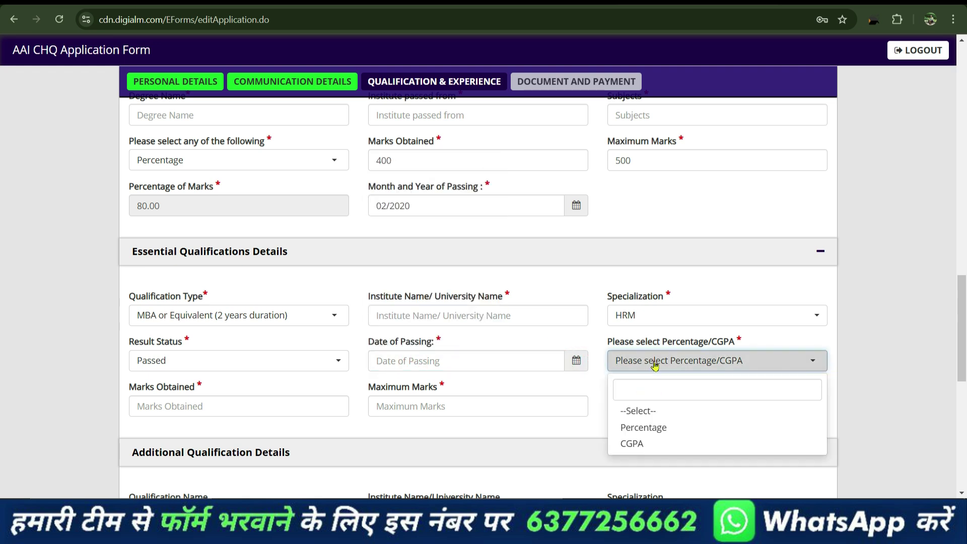
{"action": "left_click", "coordinate": [644, 428]}
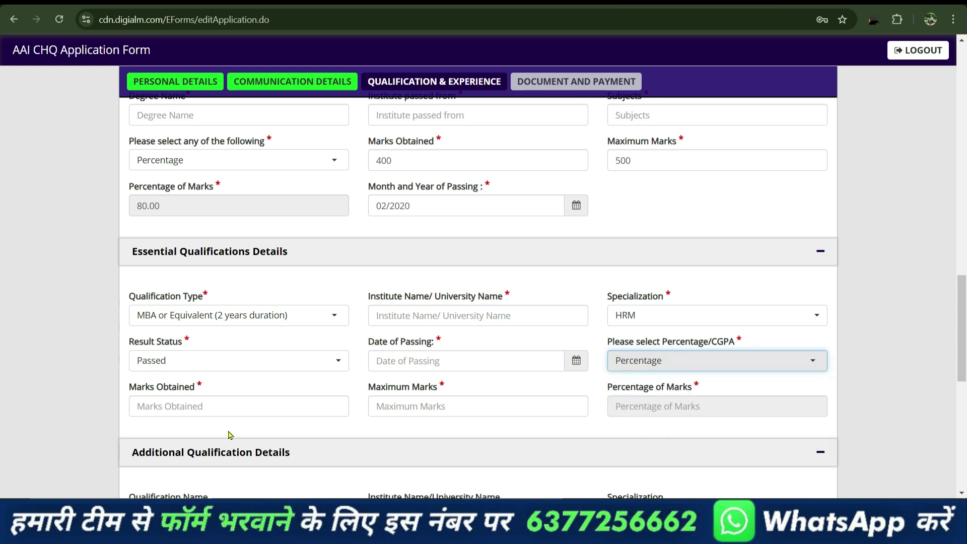
{"action": "left_click", "coordinate": [227, 416]}
{"action": "type", "text": "400"}
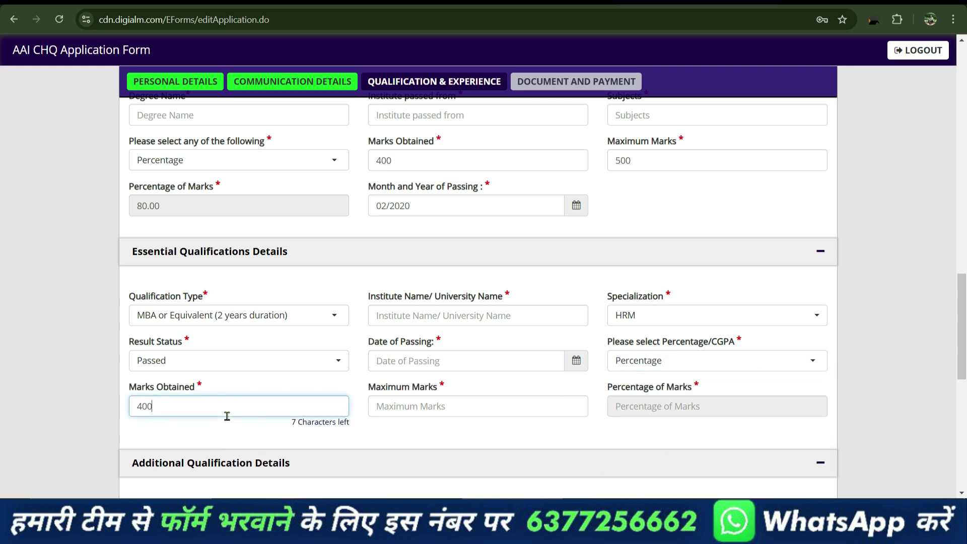
{"action": "left_click", "coordinate": [428, 407]}
{"action": "type", "text": "500"}
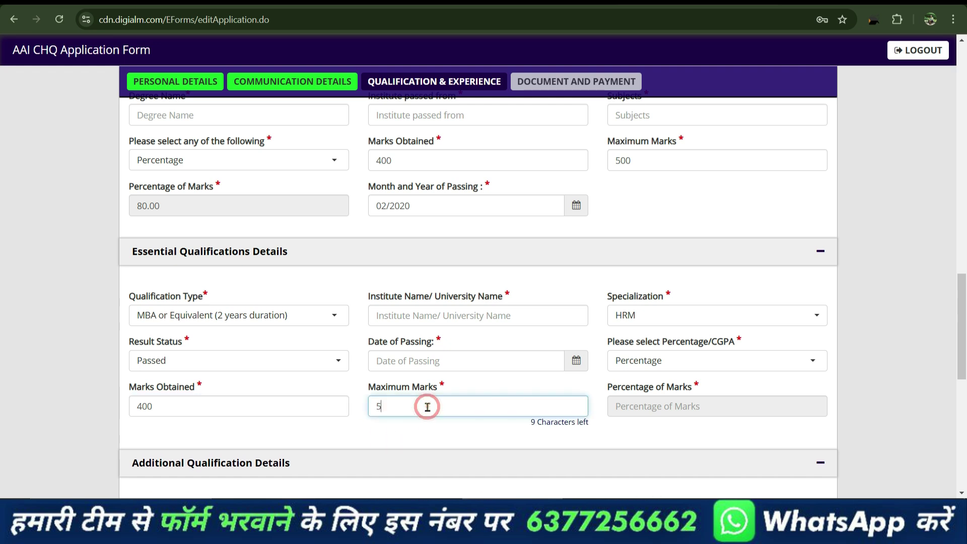
{"action": "left_click", "coordinate": [497, 447]}
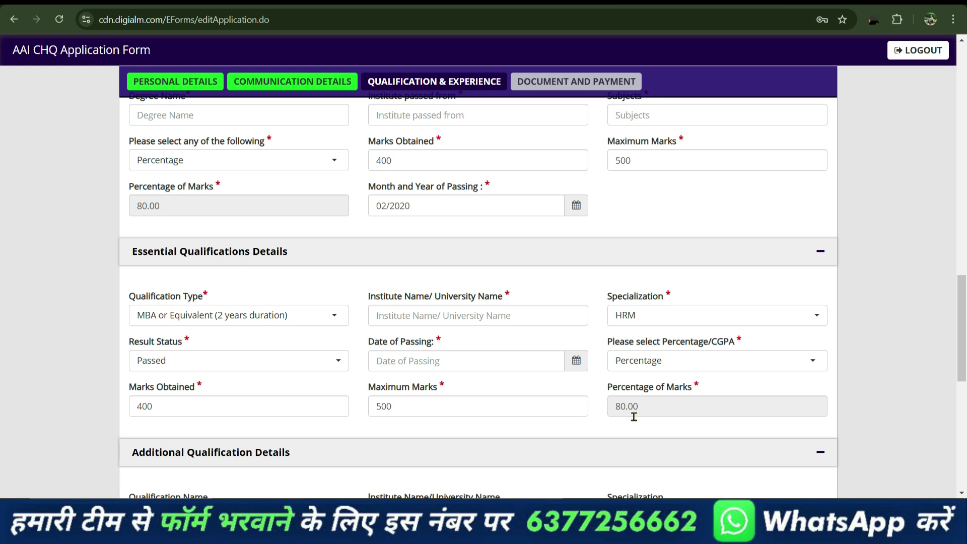
Step: Answer Yes to having any work experience in the Experience Details section
{"action": "scroll", "coordinate": [633, 416], "scroll_direction": "up", "scroll_amount": 3}
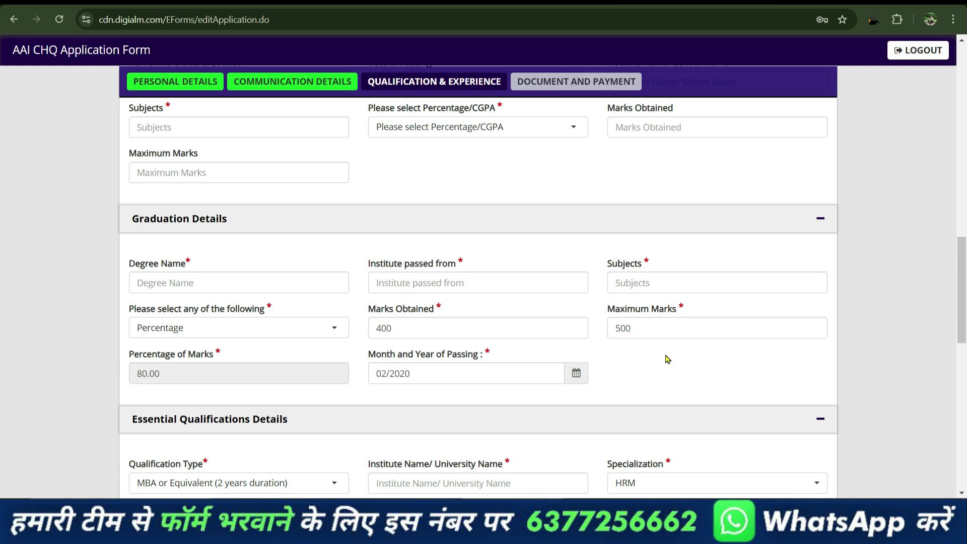
{"action": "scroll", "coordinate": [667, 359], "scroll_direction": "down", "scroll_amount": 9}
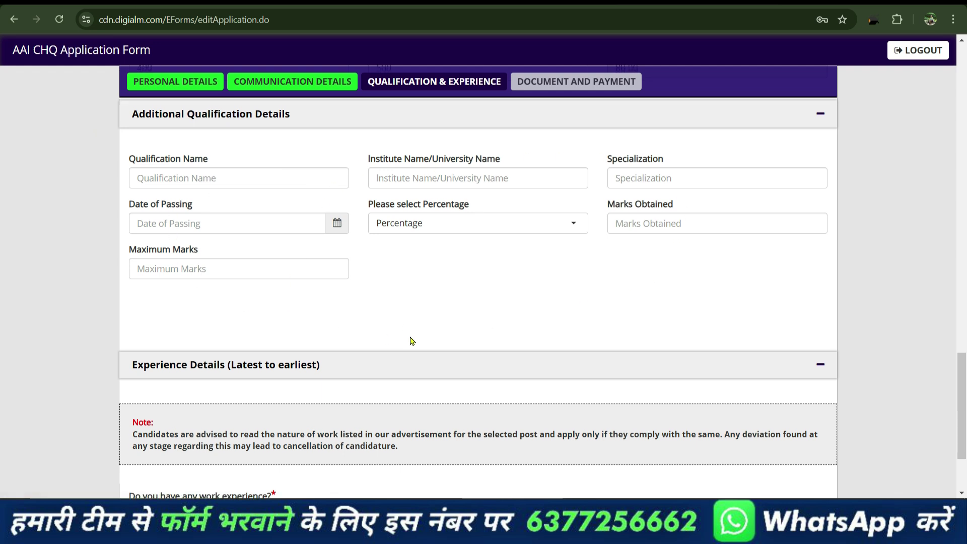
{"action": "scroll", "coordinate": [411, 341], "scroll_direction": "down", "scroll_amount": 3}
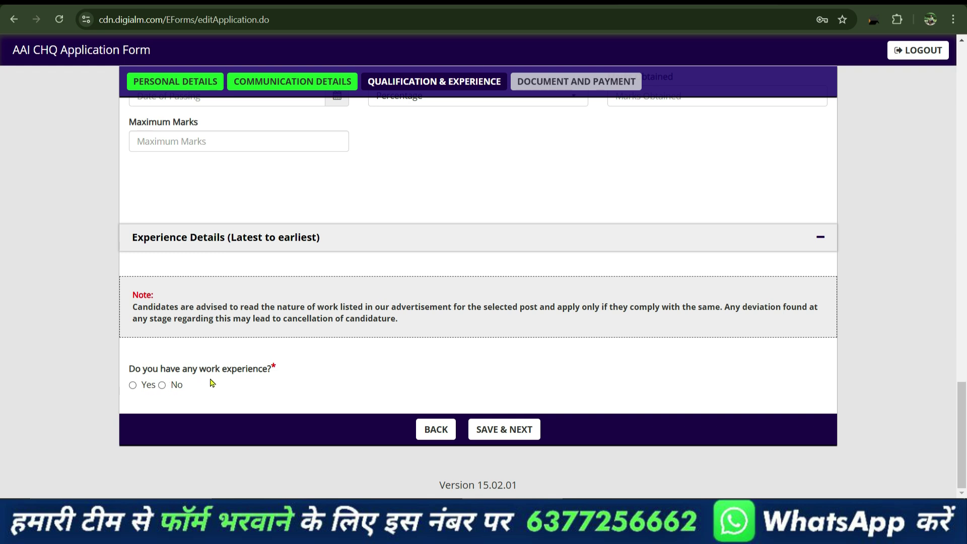
{"action": "left_click", "coordinate": [131, 391]}
{"action": "scroll", "coordinate": [250, 432], "scroll_direction": "down", "scroll_amount": 1}
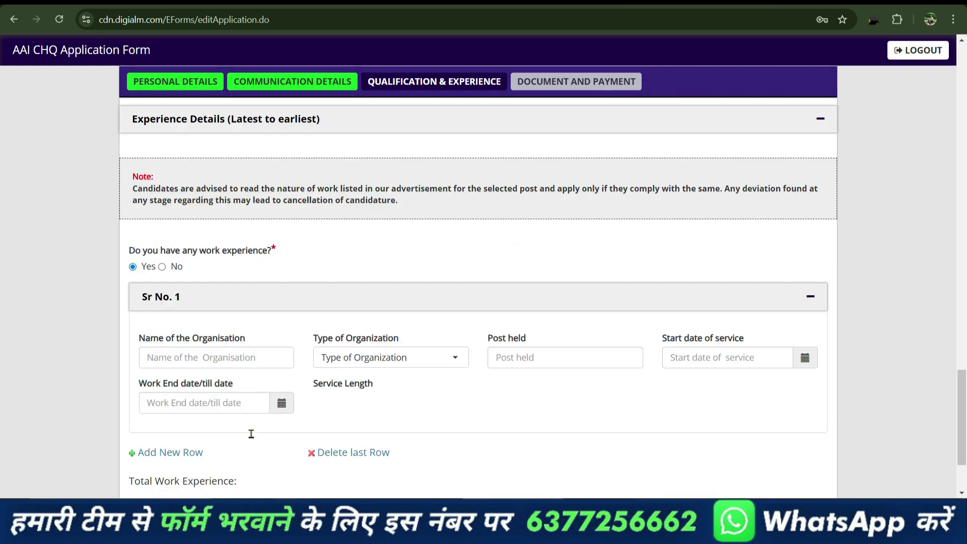
Step: Answer No to having any work experience, then save the qualification and experience details and proceed to the document and payment section
{"action": "scroll", "coordinate": [194, 408], "scroll_direction": "up", "scroll_amount": 3}
{"action": "scroll", "coordinate": [194, 409], "scroll_direction": "down", "scroll_amount": 3}
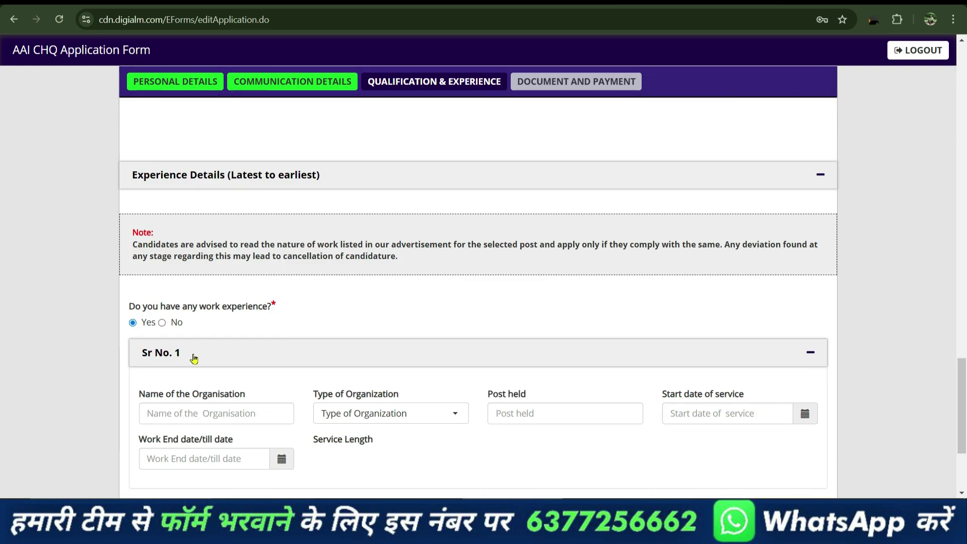
{"action": "left_click", "coordinate": [162, 322]}
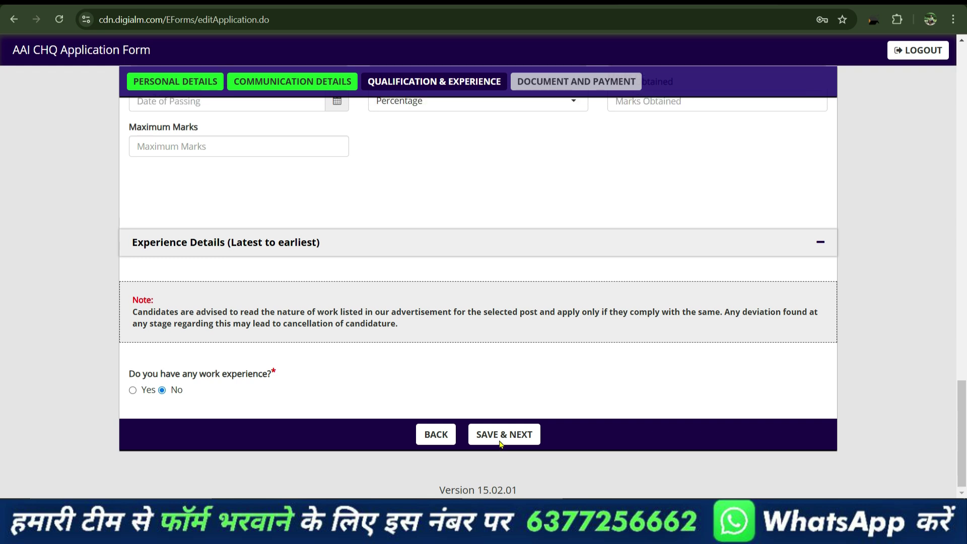
{"action": "scroll", "coordinate": [501, 444], "scroll_direction": "up", "scroll_amount": 3}
{"action": "scroll", "coordinate": [395, 403], "scroll_direction": "down", "scroll_amount": 3}
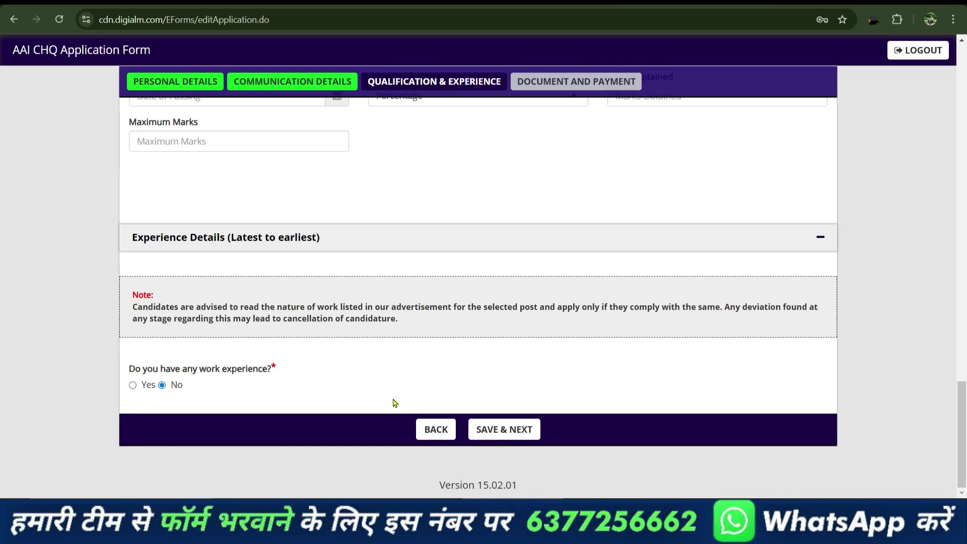
{"action": "left_click", "coordinate": [521, 439]}
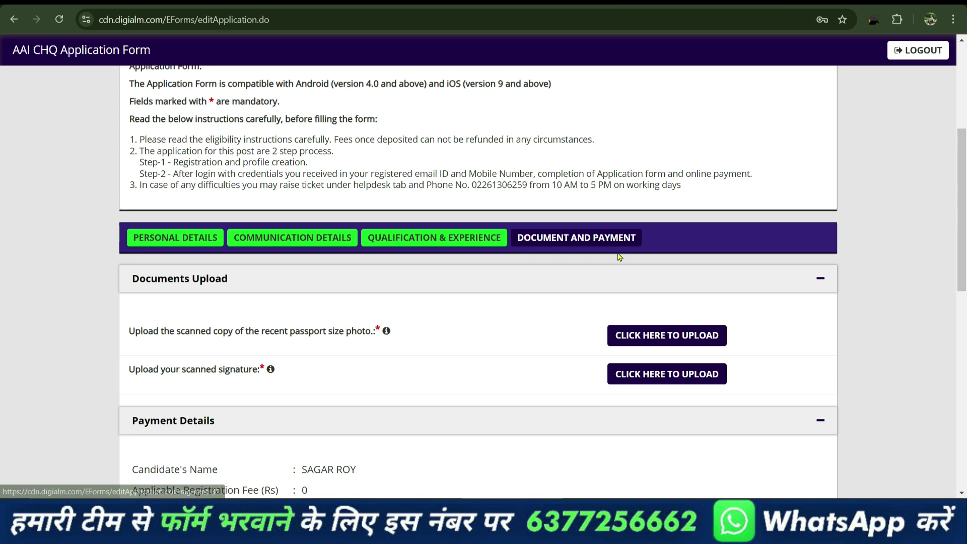
Step: Examine the document upload requirements, the applicable registration fee in the payment details and the declaration section
{"action": "scroll", "coordinate": [619, 260], "scroll_direction": "down", "scroll_amount": 3}
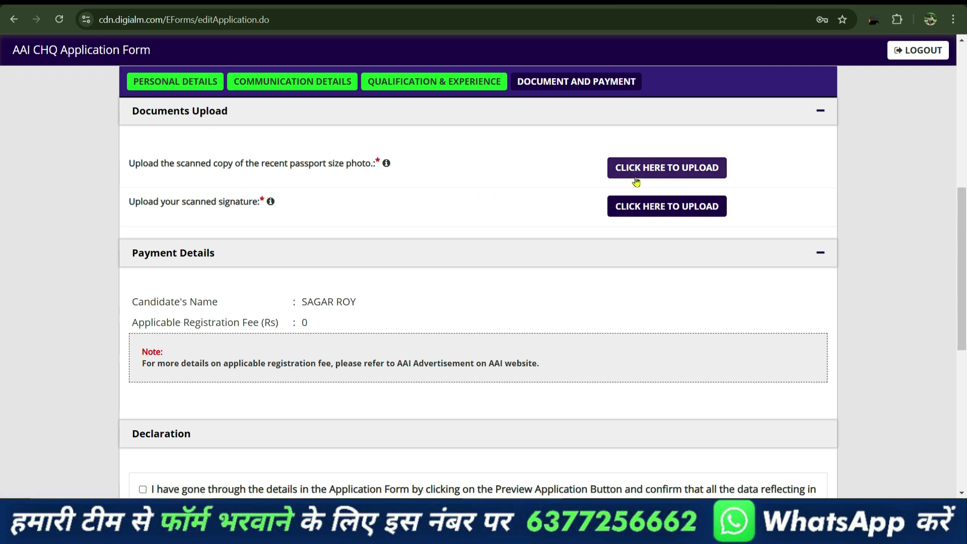
{"action": "scroll", "coordinate": [303, 214], "scroll_direction": "down", "scroll_amount": 3}
{"action": "scroll", "coordinate": [308, 241], "scroll_direction": "up", "scroll_amount": 3}
{"action": "scroll", "coordinate": [311, 267], "scroll_direction": "down", "scroll_amount": 3}
{"action": "scroll", "coordinate": [302, 303], "scroll_direction": "up", "scroll_amount": 3}
{"action": "left_click_drag", "start_coordinate": [297, 322], "coordinate": [321, 321]}
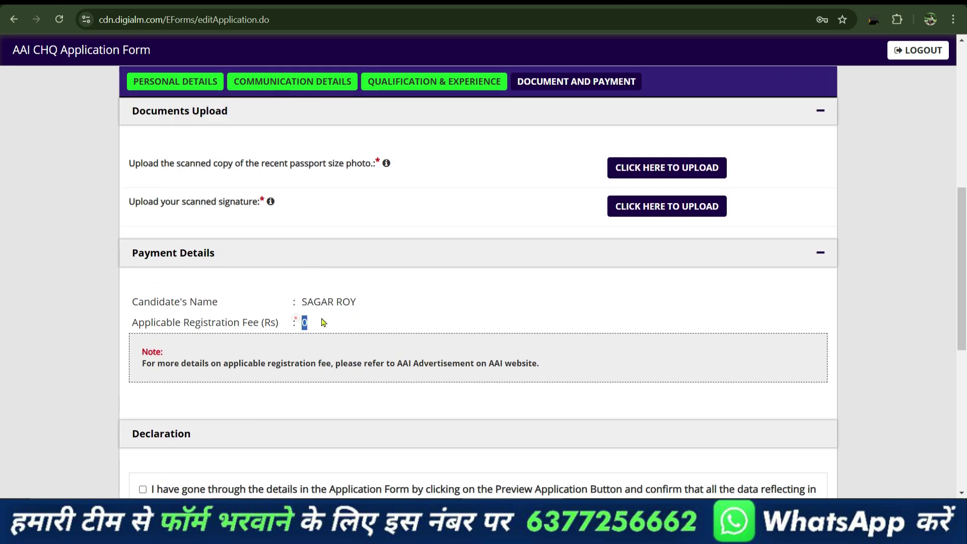
{"action": "scroll", "coordinate": [322, 321], "scroll_direction": "down", "scroll_amount": 3}
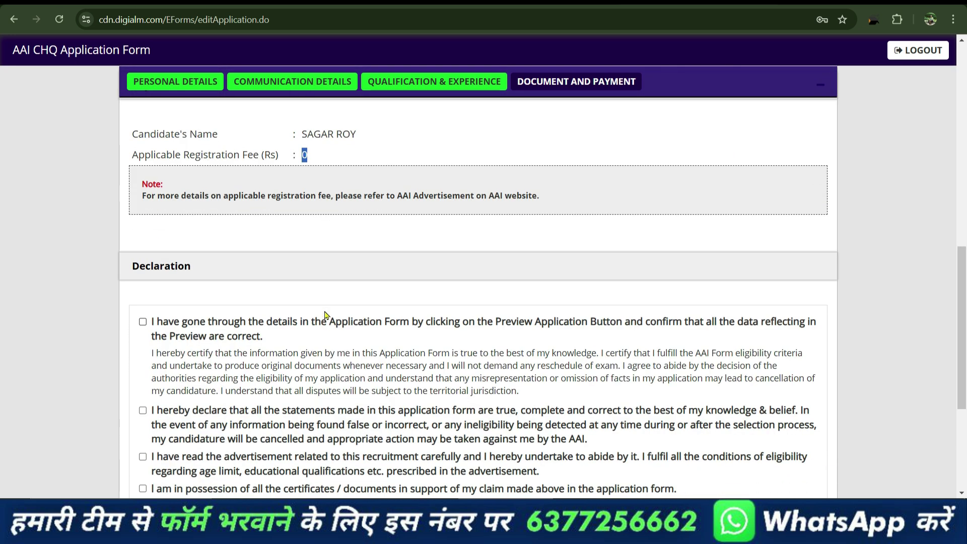
{"action": "left_click", "coordinate": [323, 157]}
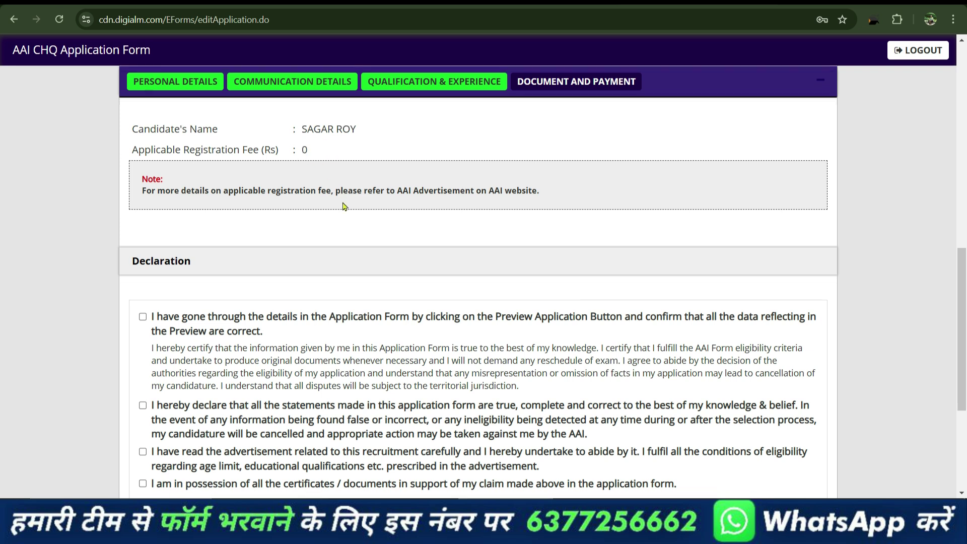
{"action": "scroll", "coordinate": [323, 161], "scroll_direction": "down", "scroll_amount": 4}
{"action": "scroll", "coordinate": [241, 244], "scroll_direction": "up", "scroll_amount": 6}
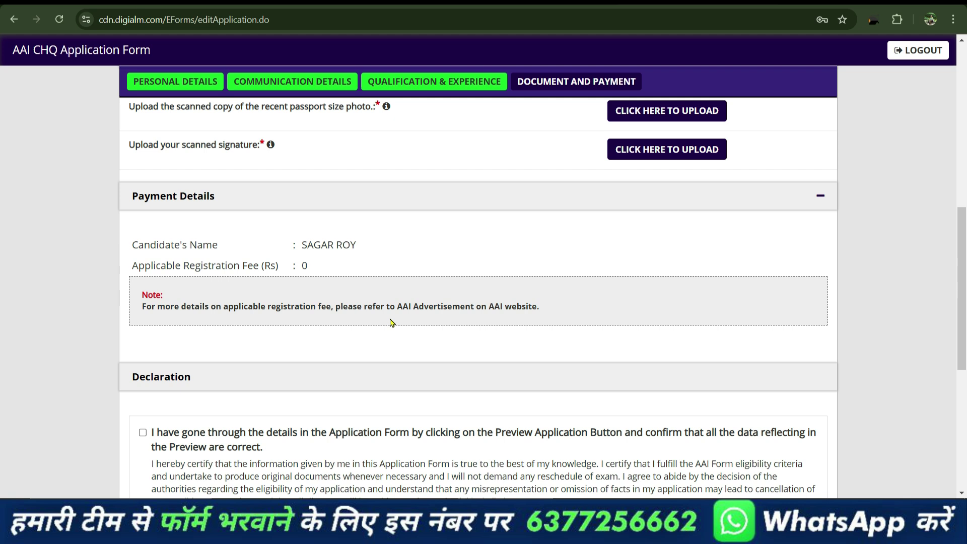
{"action": "left_click", "coordinate": [302, 267]}
{"action": "left_click", "coordinate": [321, 265]}
Step: Accept all four declaration statements and activate the captcha entry below them
{"action": "scroll", "coordinate": [312, 267], "scroll_direction": "down", "scroll_amount": 3}
{"action": "left_click", "coordinate": [143, 264]}
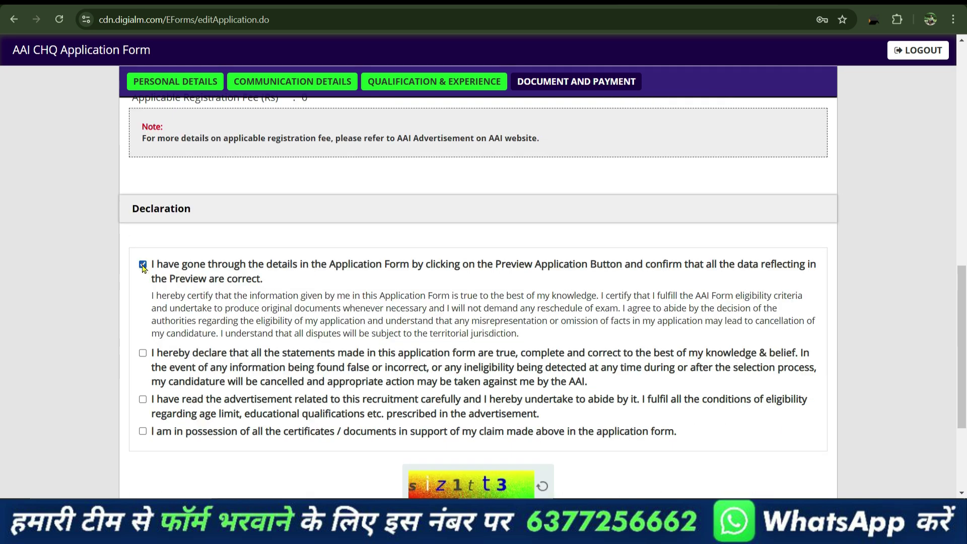
{"action": "left_click", "coordinate": [142, 352]}
{"action": "left_click", "coordinate": [143, 399]}
{"action": "left_click", "coordinate": [143, 431]}
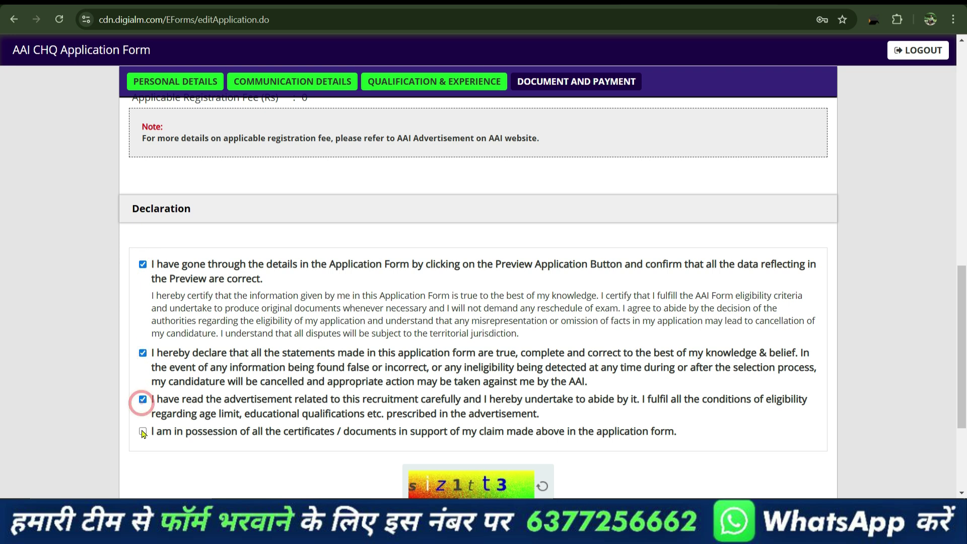
{"action": "scroll", "coordinate": [351, 381], "scroll_direction": "down", "scroll_amount": 3}
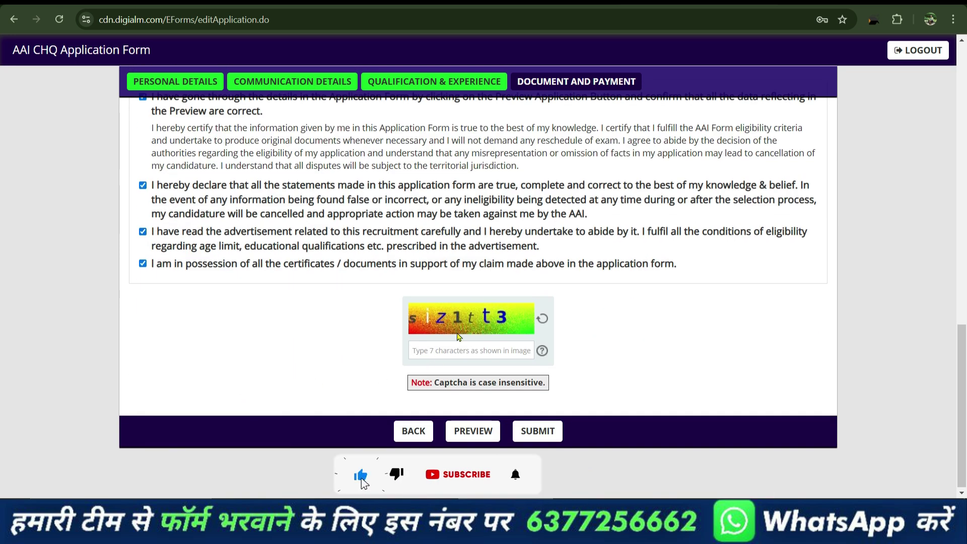
{"action": "left_click", "coordinate": [445, 353]}
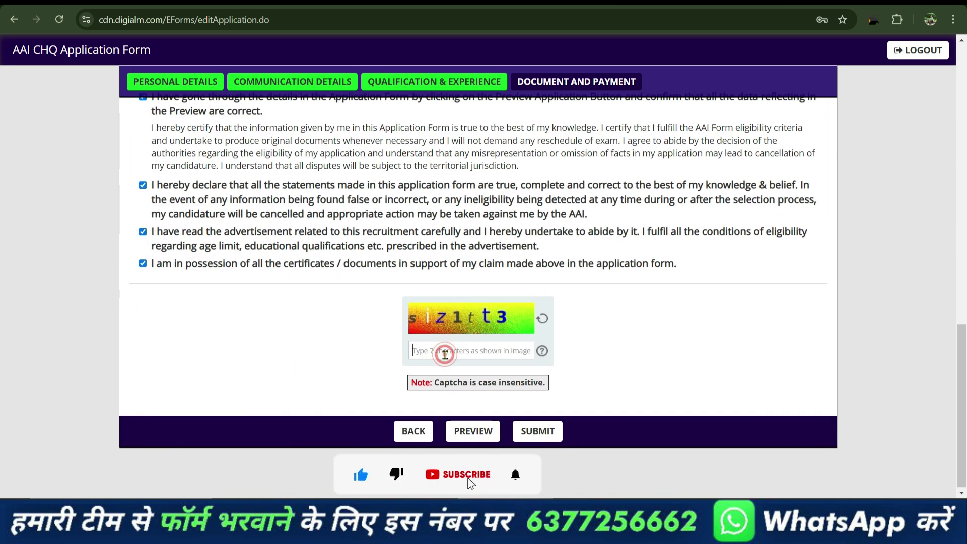
Step: Preview the application form, review it from the personal details to the declaration, and close the preview
{"action": "left_click", "coordinate": [479, 437]}
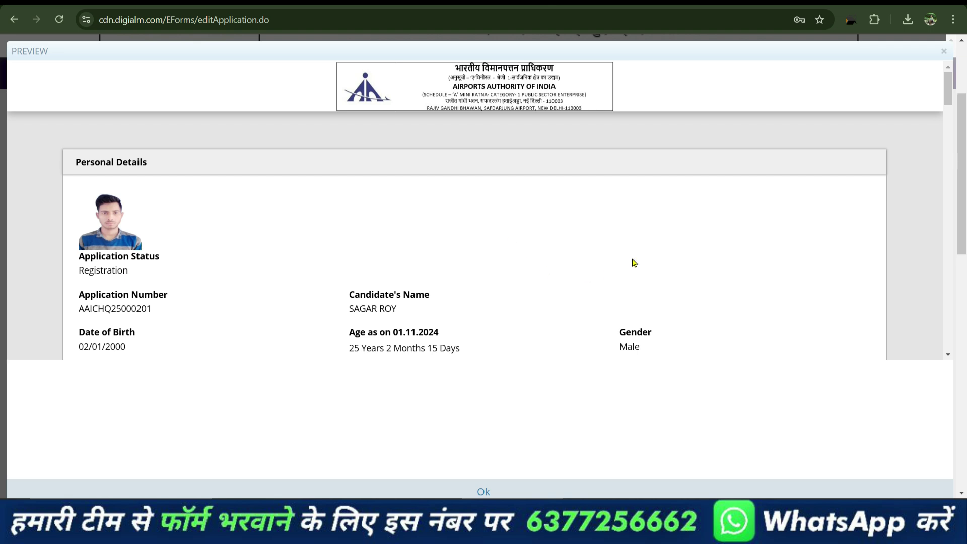
{"action": "scroll", "coordinate": [634, 263], "scroll_direction": "down", "scroll_amount": 20}
{"action": "scroll", "coordinate": [600, 211], "scroll_direction": "down", "scroll_amount": 20}
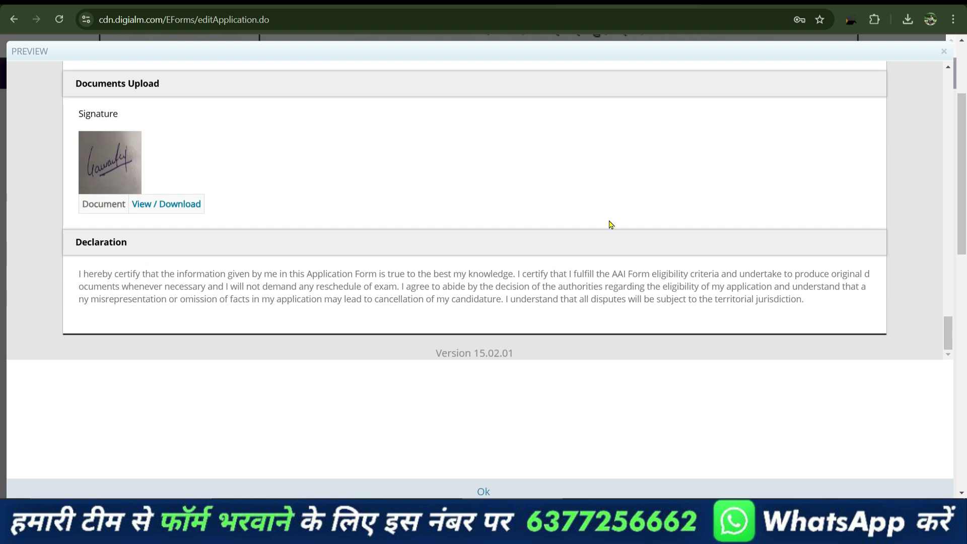
{"action": "scroll", "coordinate": [611, 224], "scroll_direction": "up", "scroll_amount": 20}
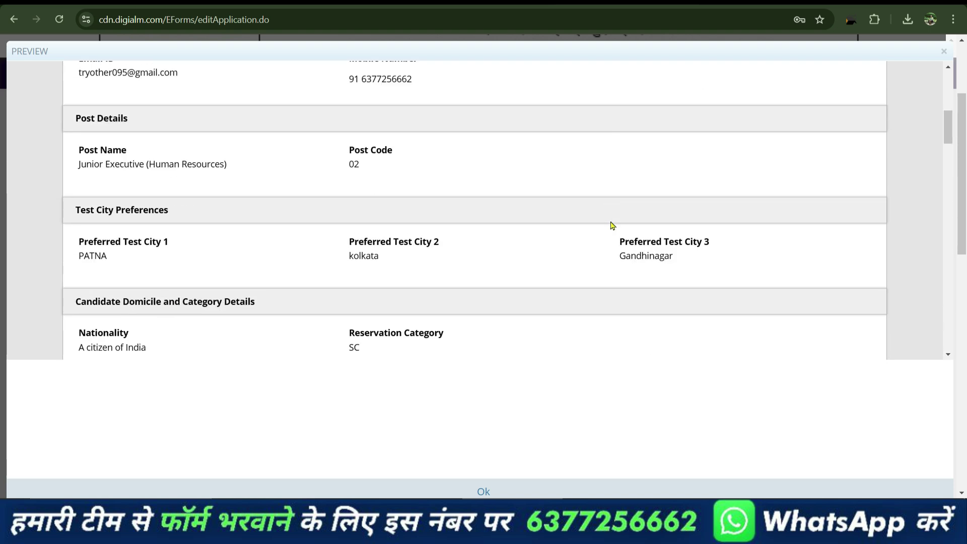
{"action": "scroll", "coordinate": [611, 225], "scroll_direction": "up", "scroll_amount": 8}
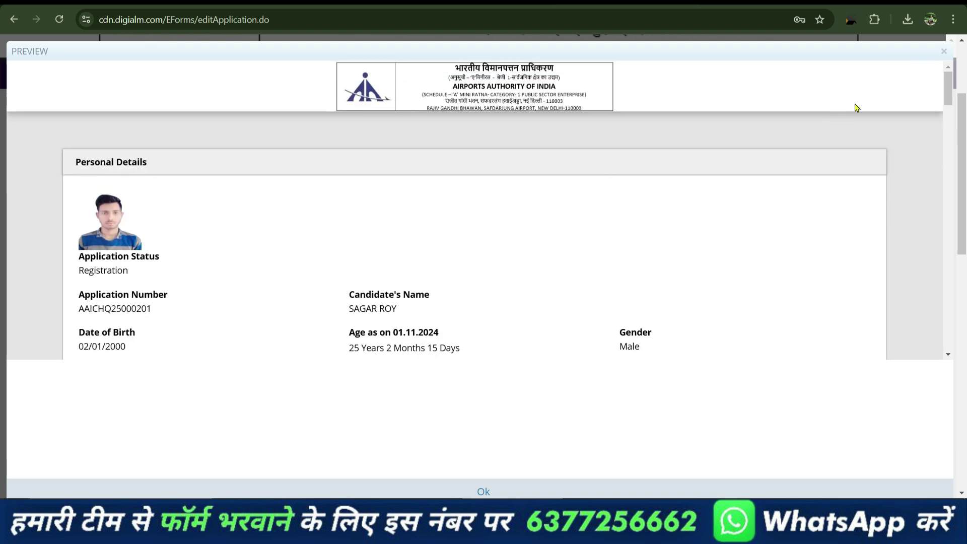
{"action": "left_click", "coordinate": [947, 53]}
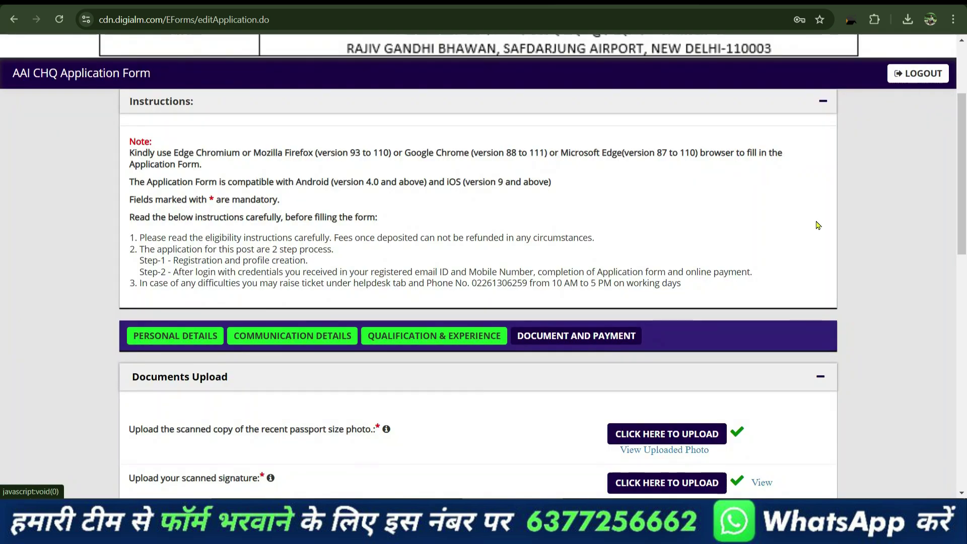
Step: Check the payment details and declarations once more and try to submit the application form
{"action": "scroll", "coordinate": [757, 295], "scroll_direction": "down", "scroll_amount": 15}
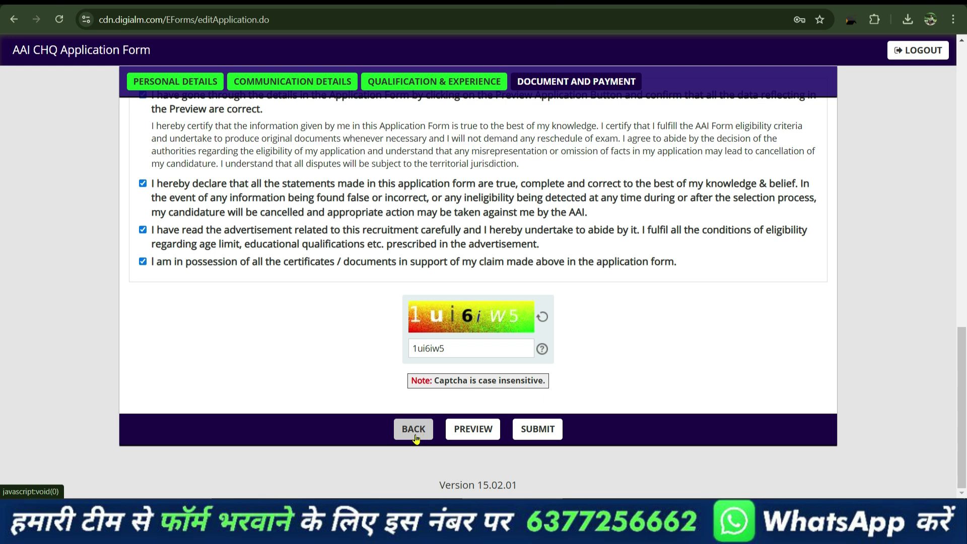
{"action": "scroll", "coordinate": [503, 376], "scroll_direction": "up", "scroll_amount": 5}
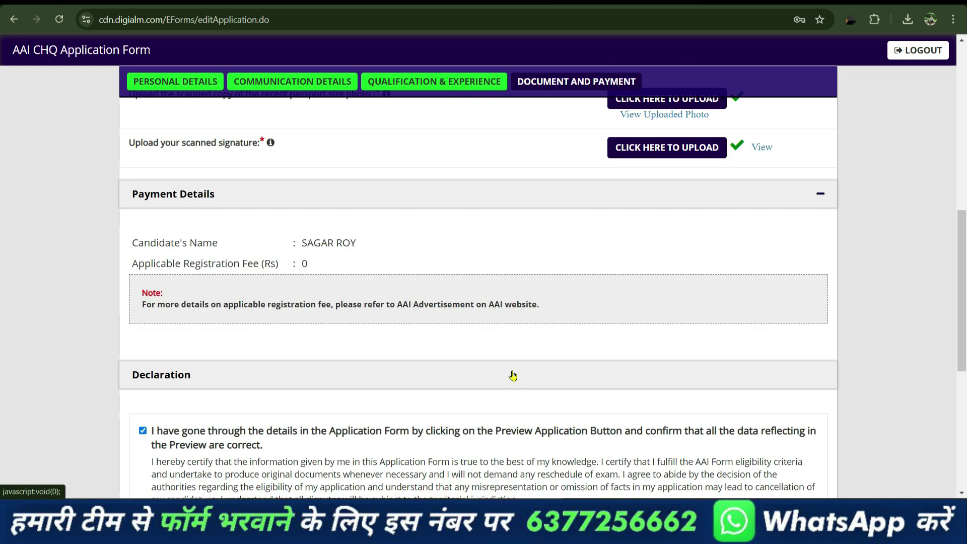
{"action": "scroll", "coordinate": [552, 247], "scroll_direction": "down", "scroll_amount": 5}
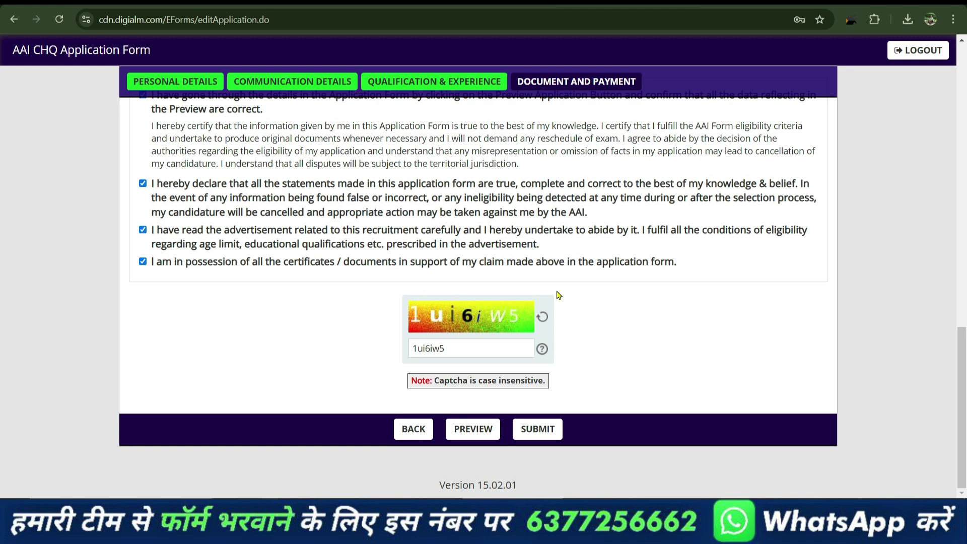
{"action": "left_click", "coordinate": [545, 441]}
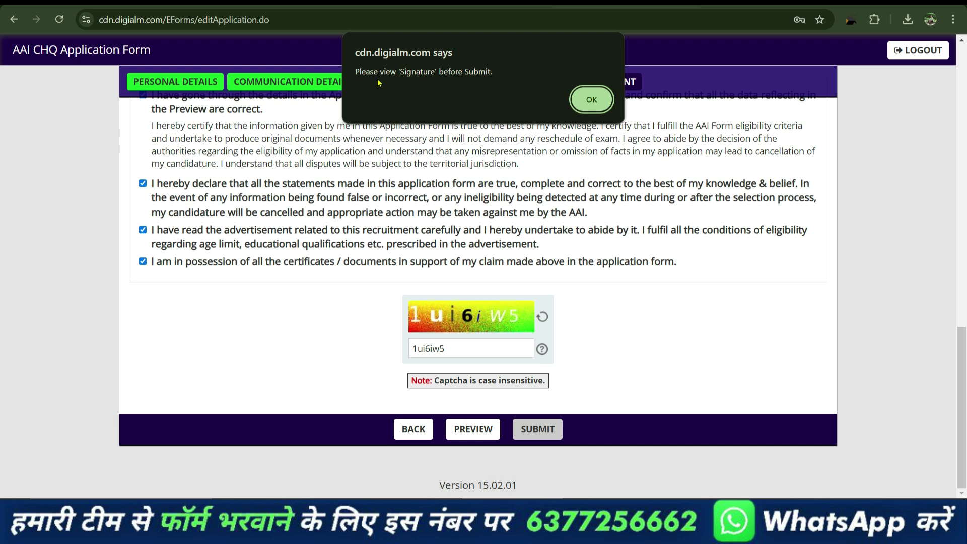
{"action": "left_click", "coordinate": [591, 99]}
Step: View the uploaded signature in the Documents Upload section and close its viewer
{"action": "scroll", "coordinate": [580, 196], "scroll_direction": "up", "scroll_amount": 1}
{"action": "scroll", "coordinate": [580, 196], "scroll_direction": "up", "scroll_amount": 10}
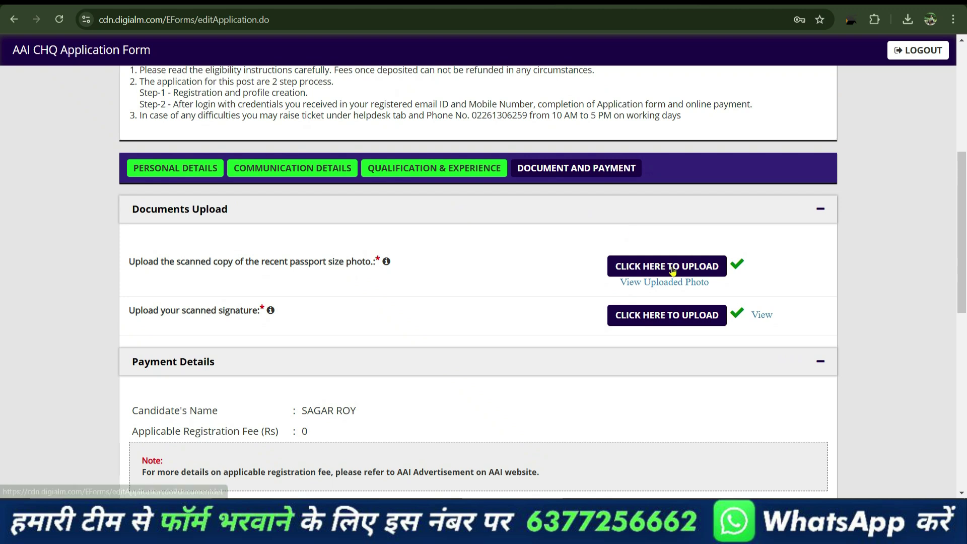
{"action": "left_click", "coordinate": [760, 315]}
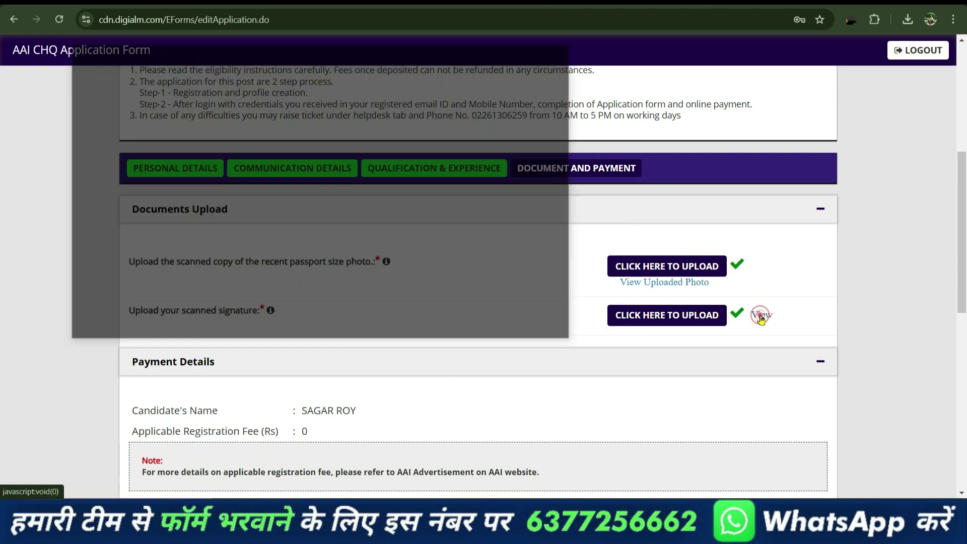
{"action": "left_click", "coordinate": [559, 51]}
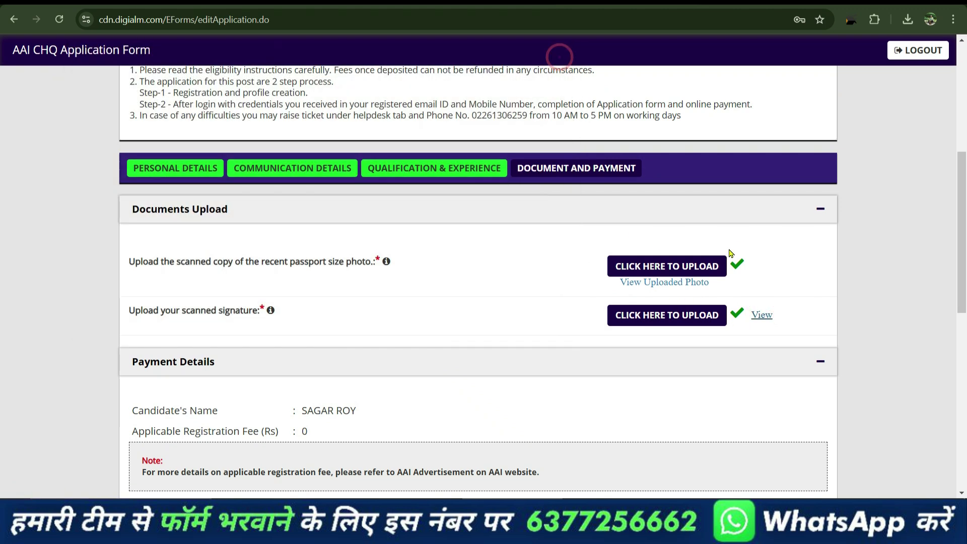
Step: Submit the application form, agree to the personal data instructions and dismiss the submission note
{"action": "scroll", "coordinate": [717, 261], "scroll_direction": "down", "scroll_amount": 10}
{"action": "left_click", "coordinate": [549, 428]}
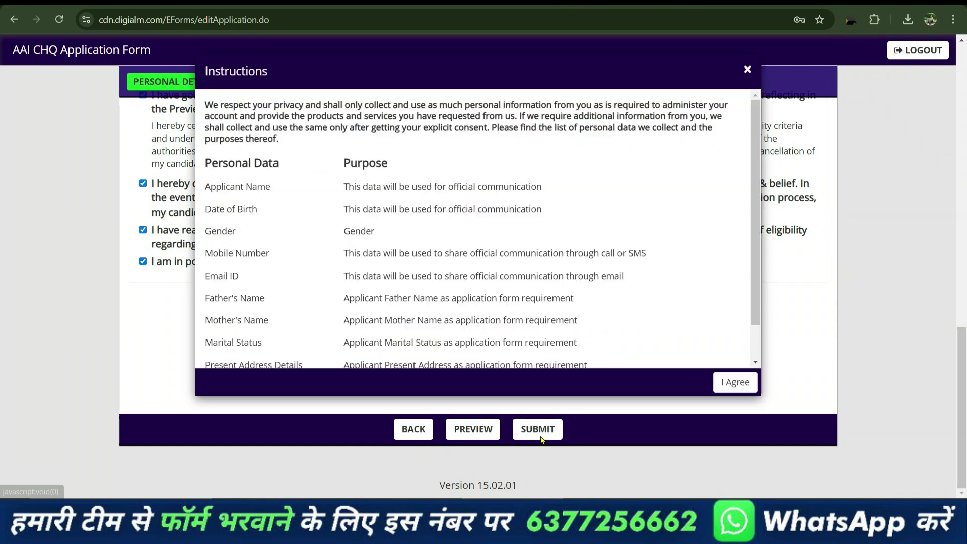
{"action": "left_click", "coordinate": [735, 383]}
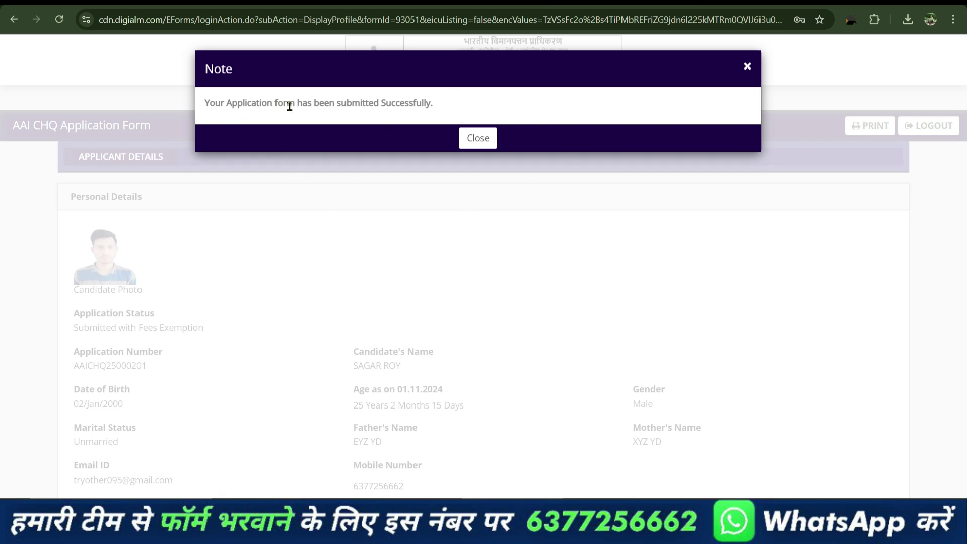
{"action": "left_click", "coordinate": [479, 146]}
Step: Look through the submitted application, bring up its print preview and cancel without saving a PDF
{"action": "scroll", "coordinate": [503, 189], "scroll_direction": "down", "scroll_amount": 10}
{"action": "scroll", "coordinate": [506, 191], "scroll_direction": "up", "scroll_amount": 10}
{"action": "left_click", "coordinate": [859, 127]}
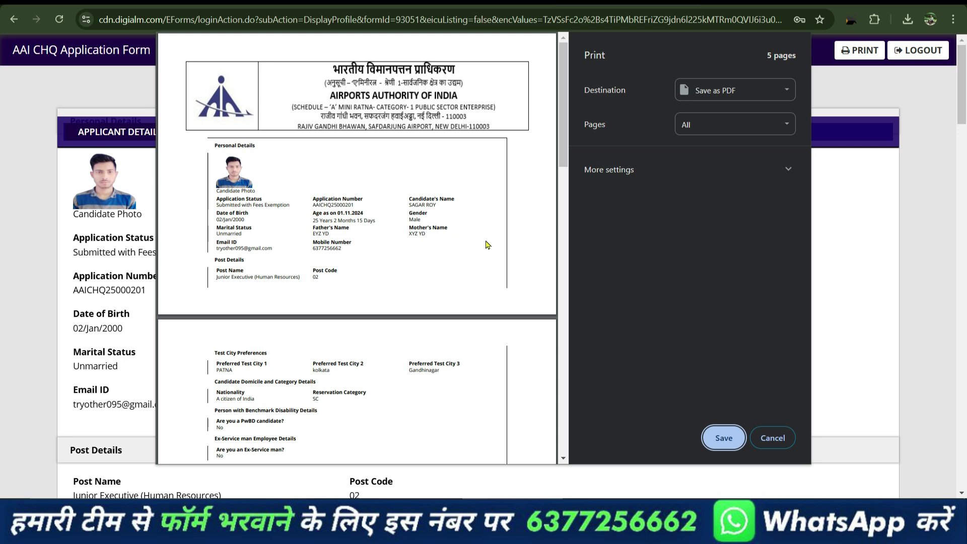
{"action": "left_click", "coordinate": [771, 442]}
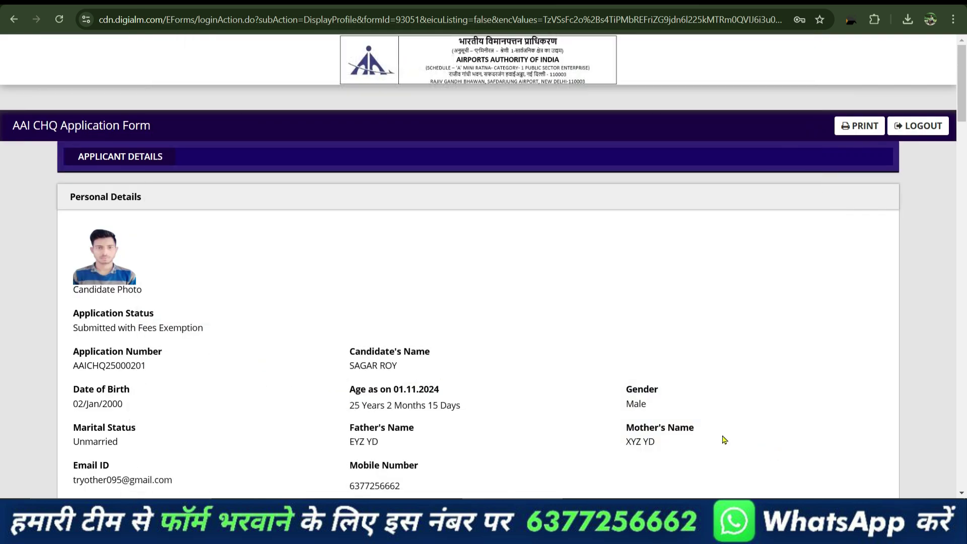